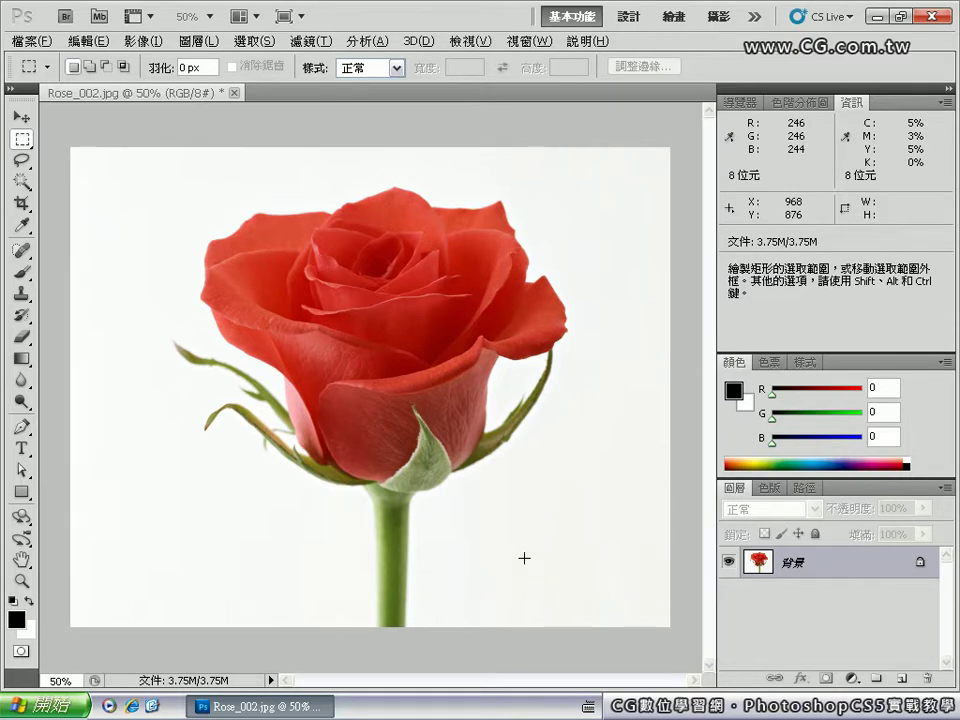
Type 'Photoshop' in Bauhaus 93 at the photo's lower left with the Horizontal Type tool, then select it.
left_click(21, 448)
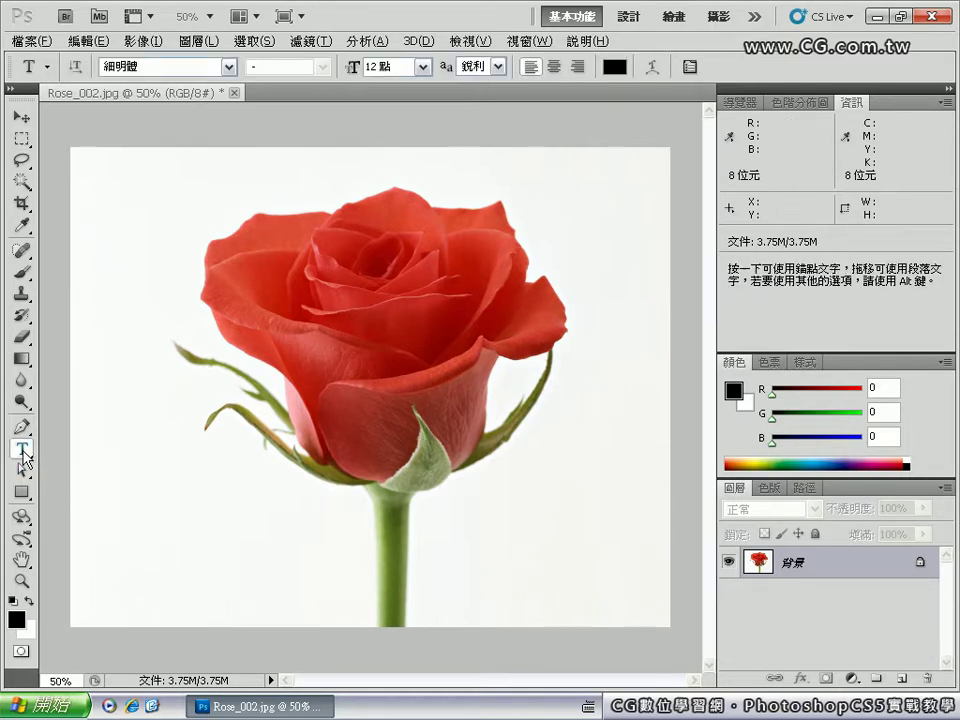
left_click(24, 456)
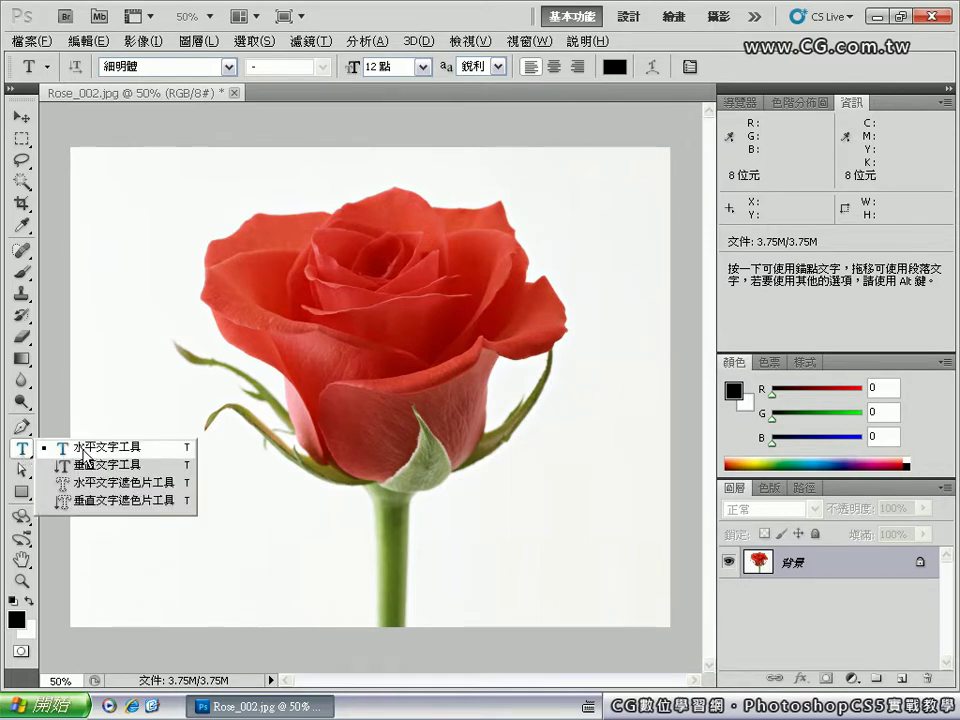
left_click(123, 449)
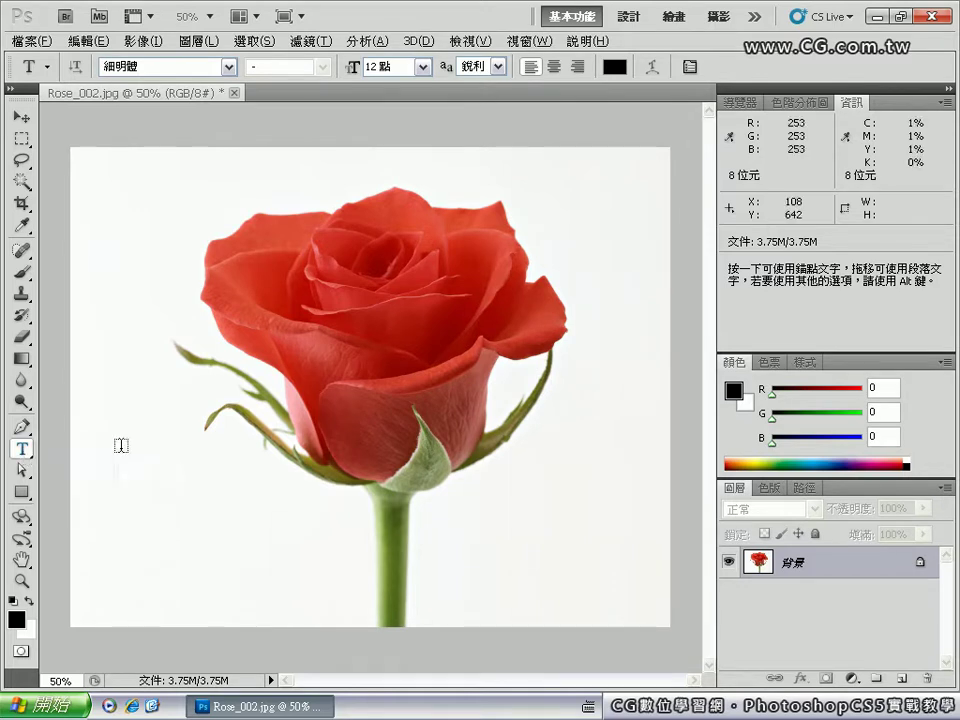
left_click(113, 560)
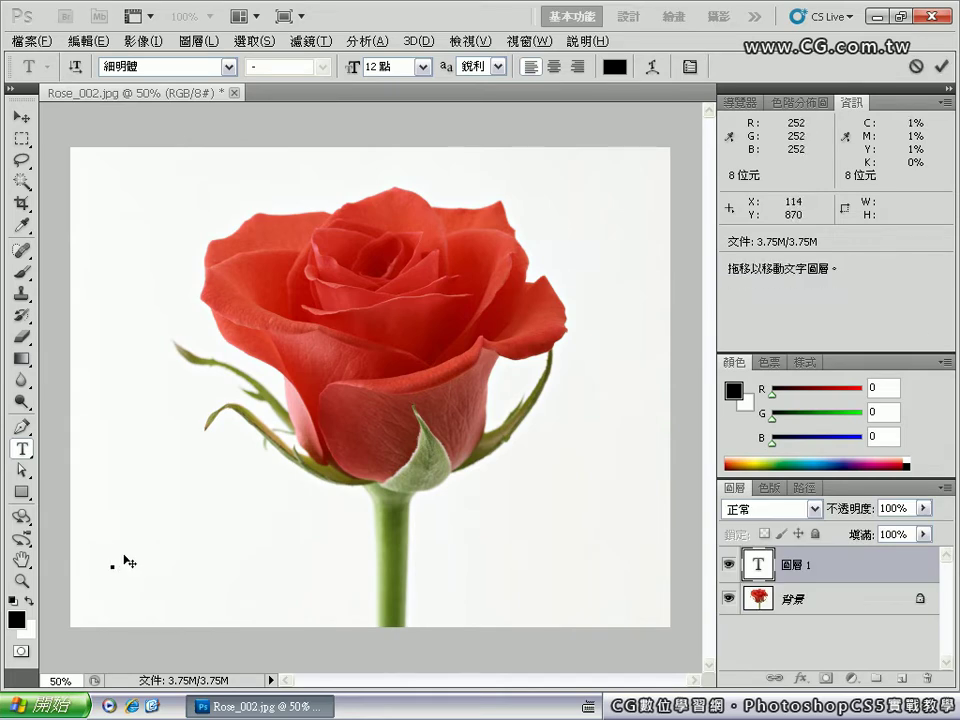
left_click(229, 67)
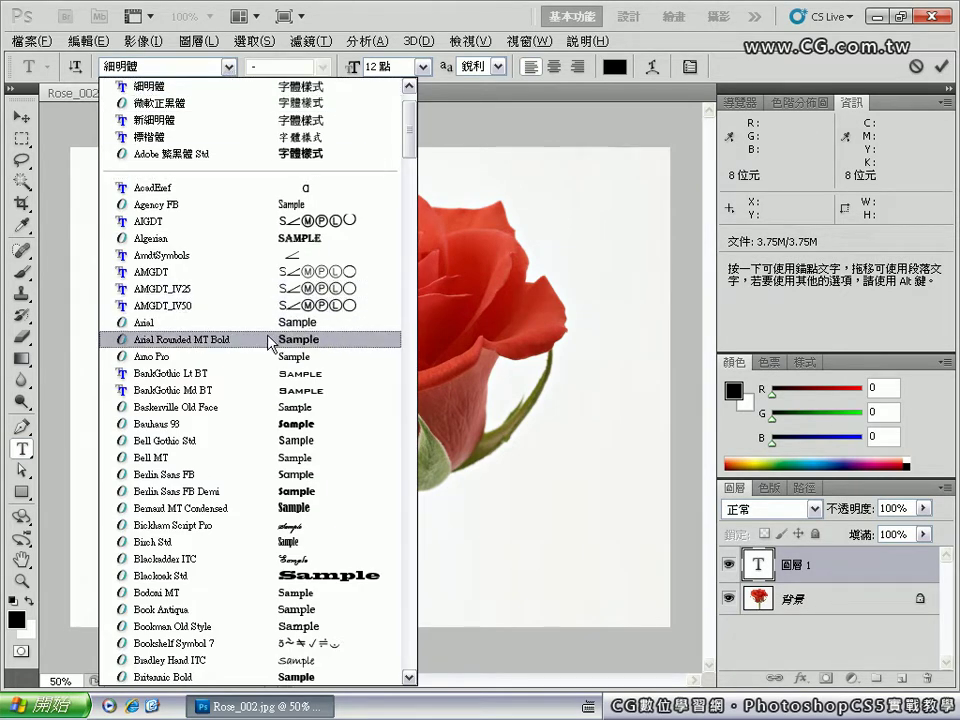
left_click(283, 432)
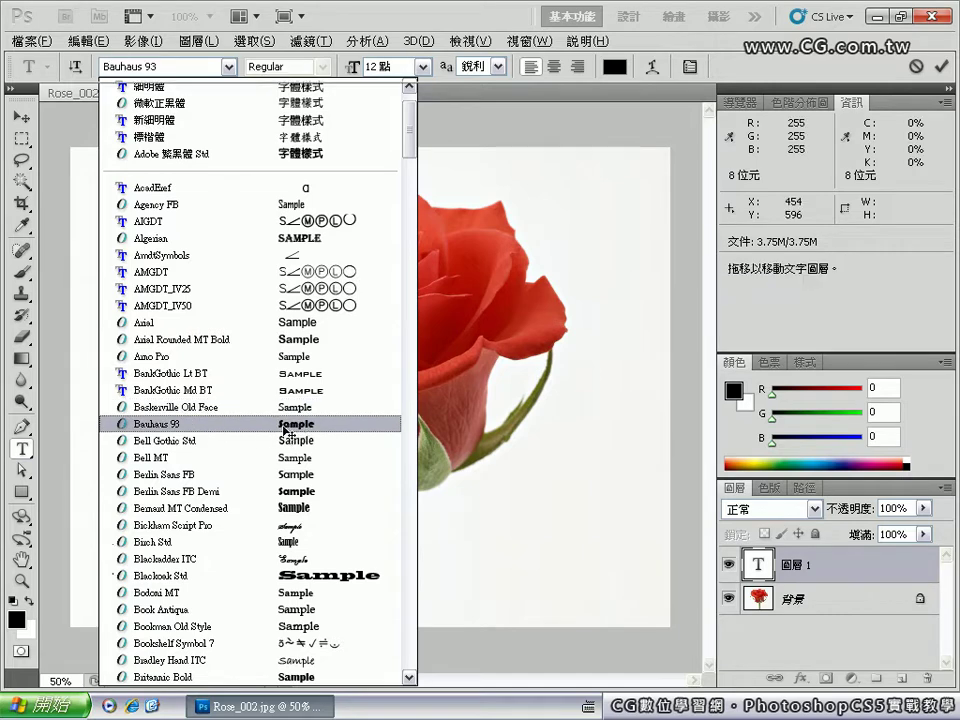
type("Photoshop")
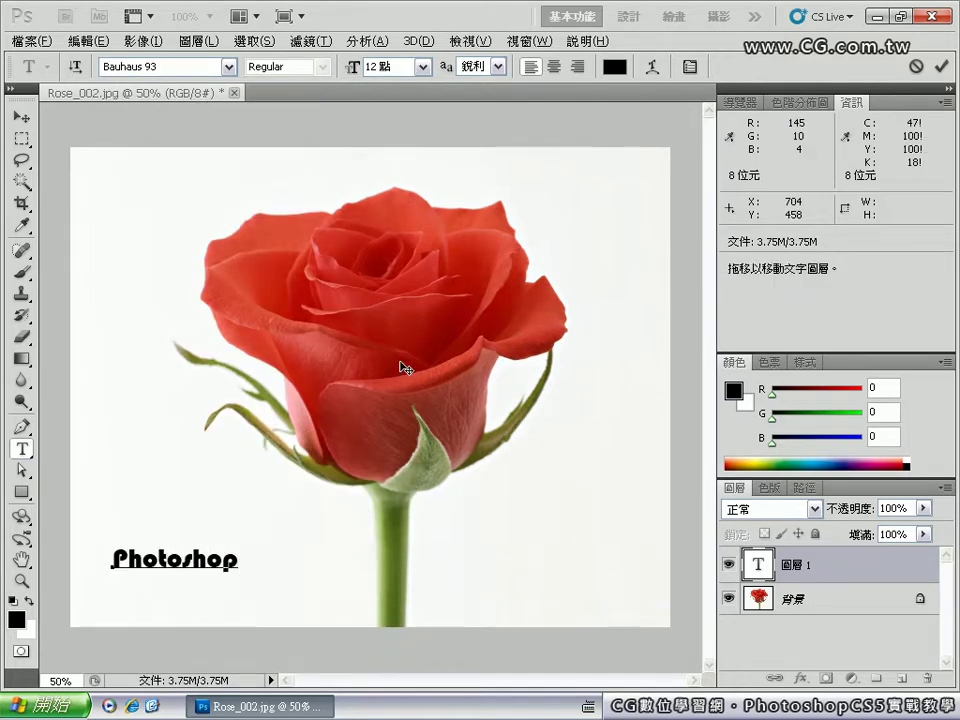
left_click_drag(240, 560, 60, 566)
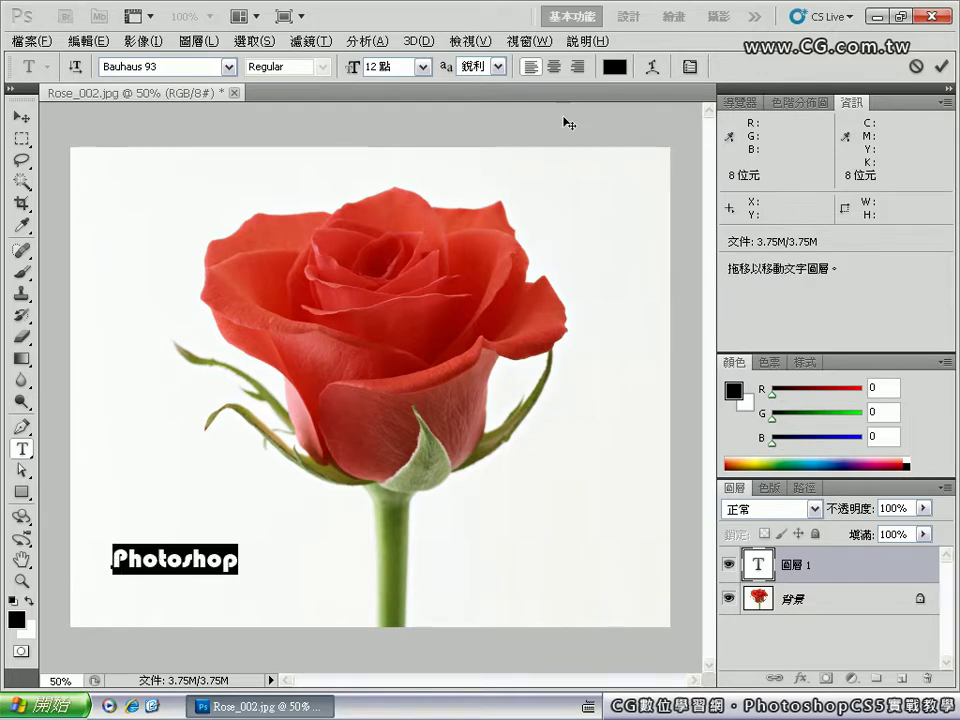
Colour the selected lettering blue 3fa7dd and commit it as the Photoshop text layer.
left_click(615, 67)
mouse_move(513, 266)
left_mouse_down()
mouse_move(508, 257)
mouse_move(509, 270)
left_mouse_up()
left_click(385, 176)
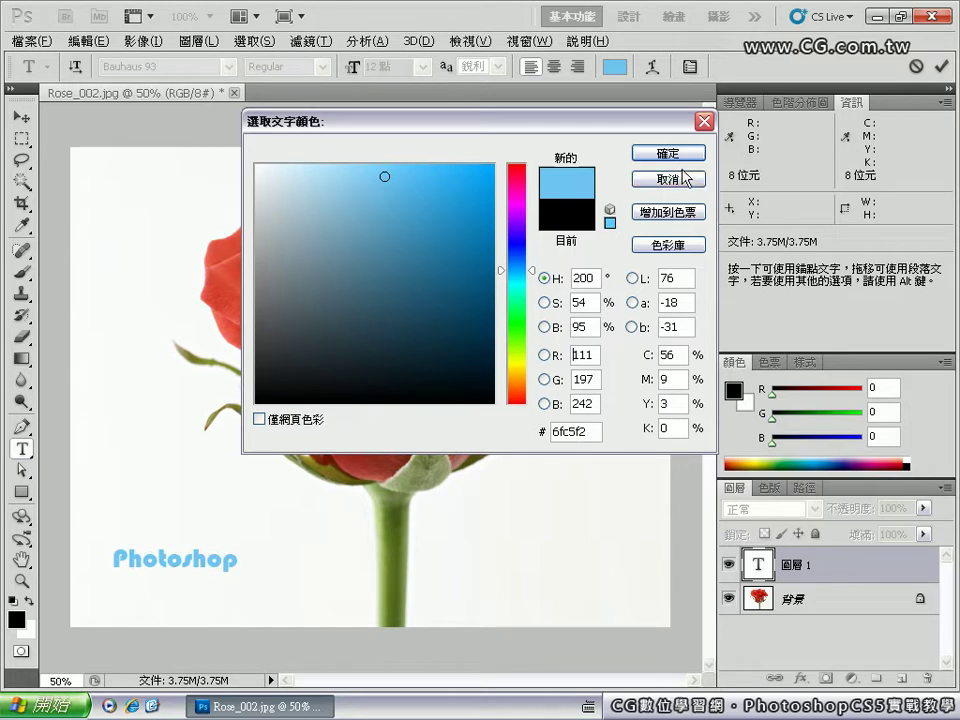
left_click(426, 195)
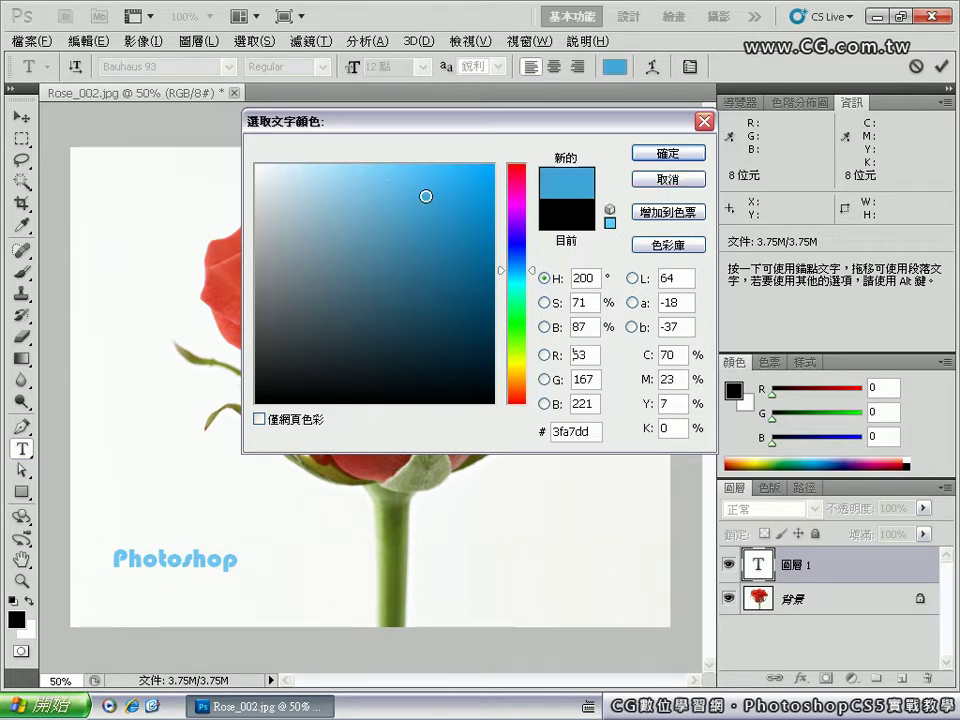
left_click(668, 153)
left_click(941, 66)
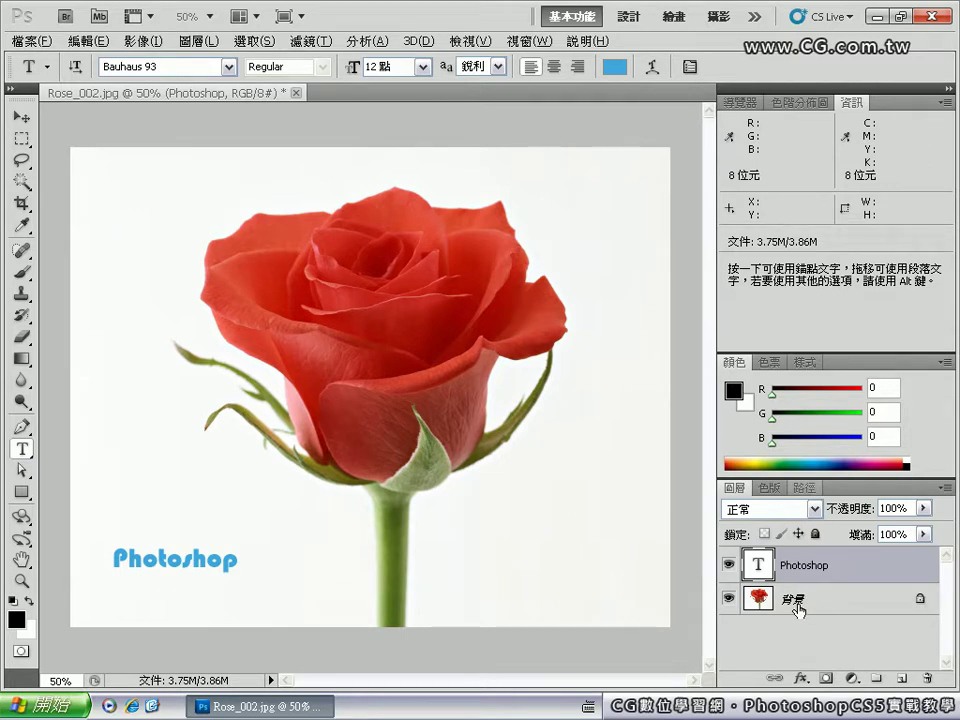
Hide the blue text layer and start a Horizontal Type Mask entry on the background layer.
left_click(729, 566)
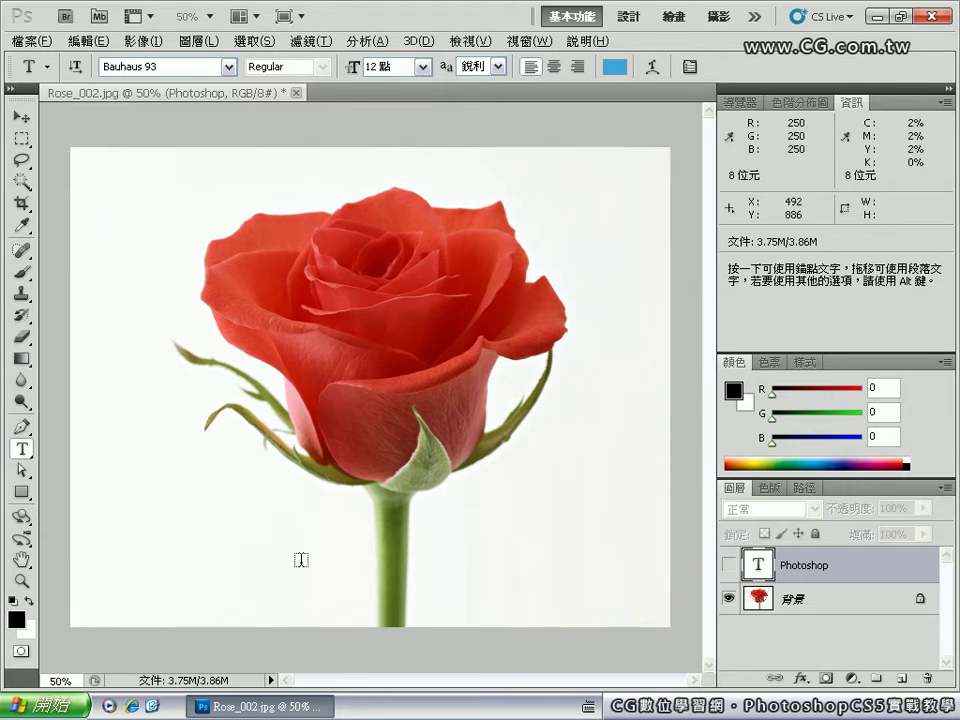
left_click(24, 451)
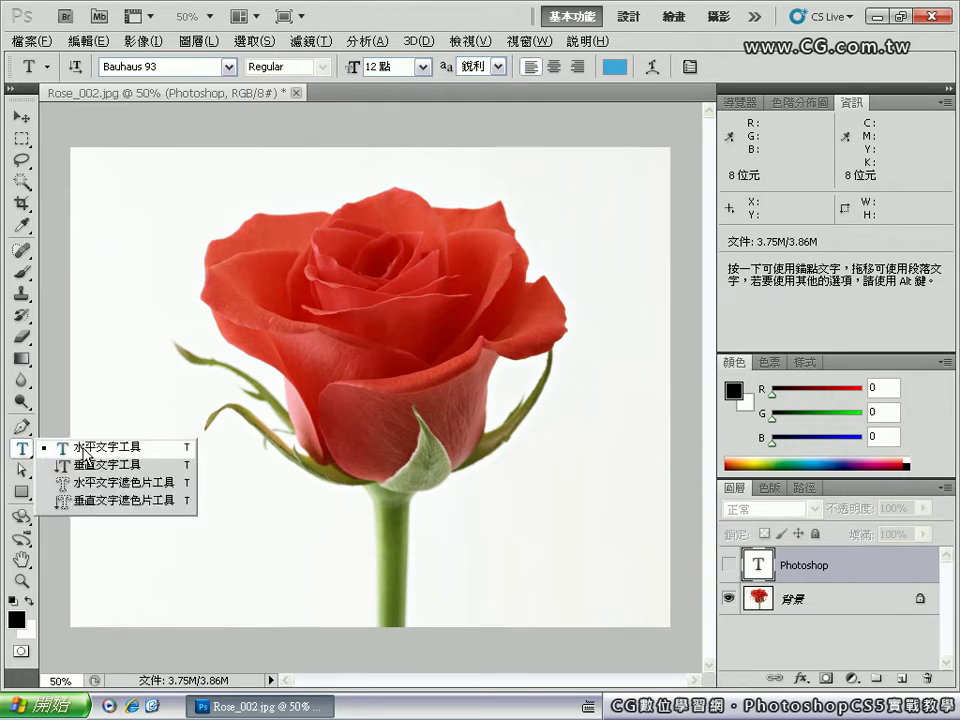
left_click(150, 490)
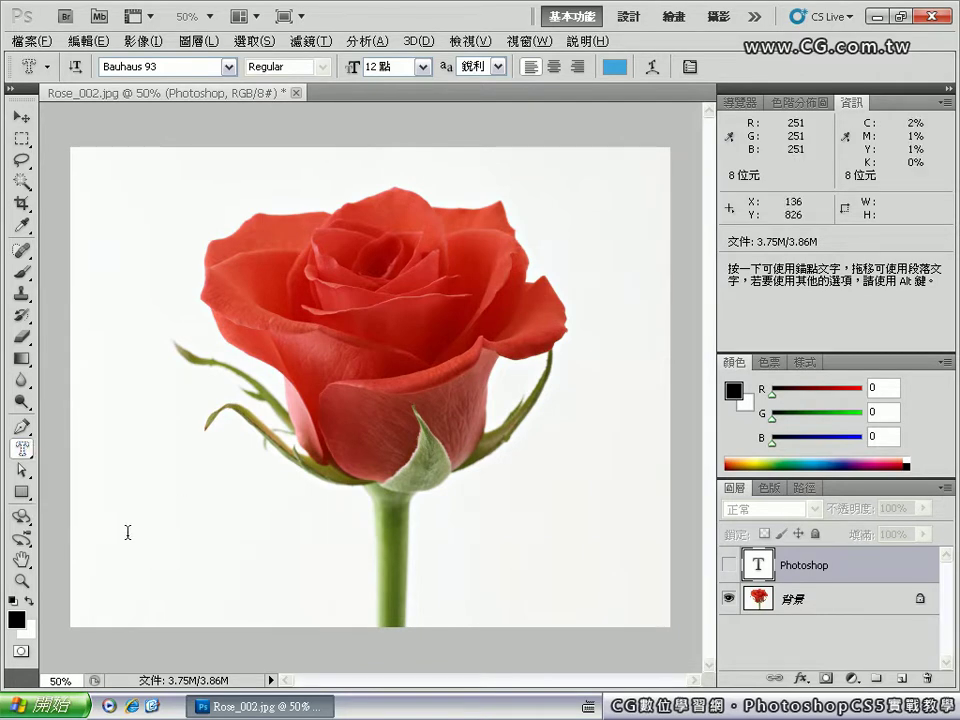
left_click(122, 537)
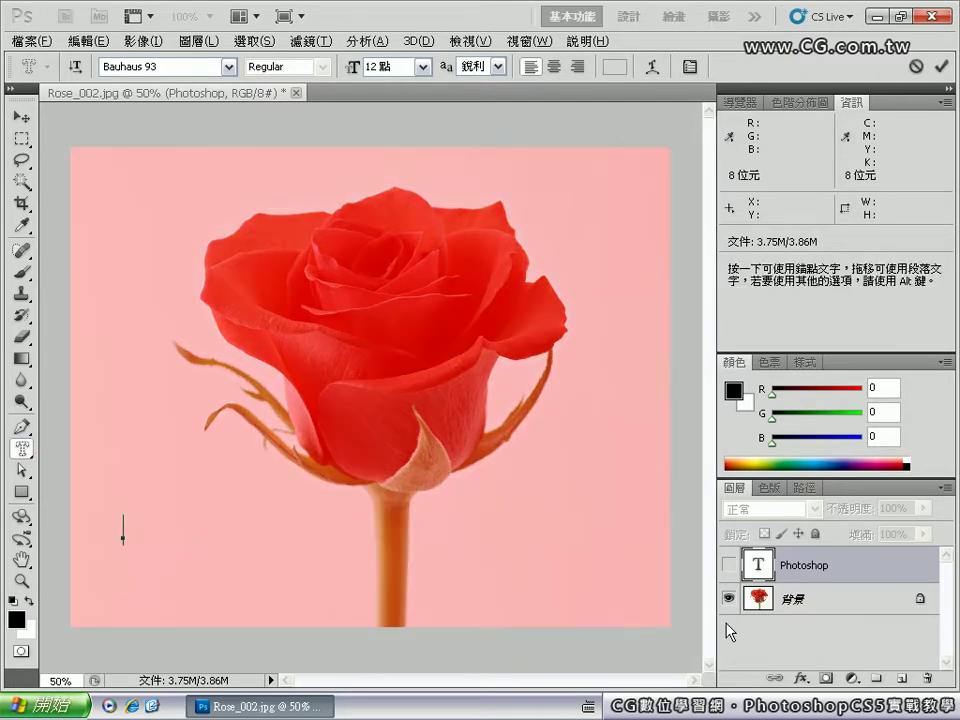
left_click(791, 604)
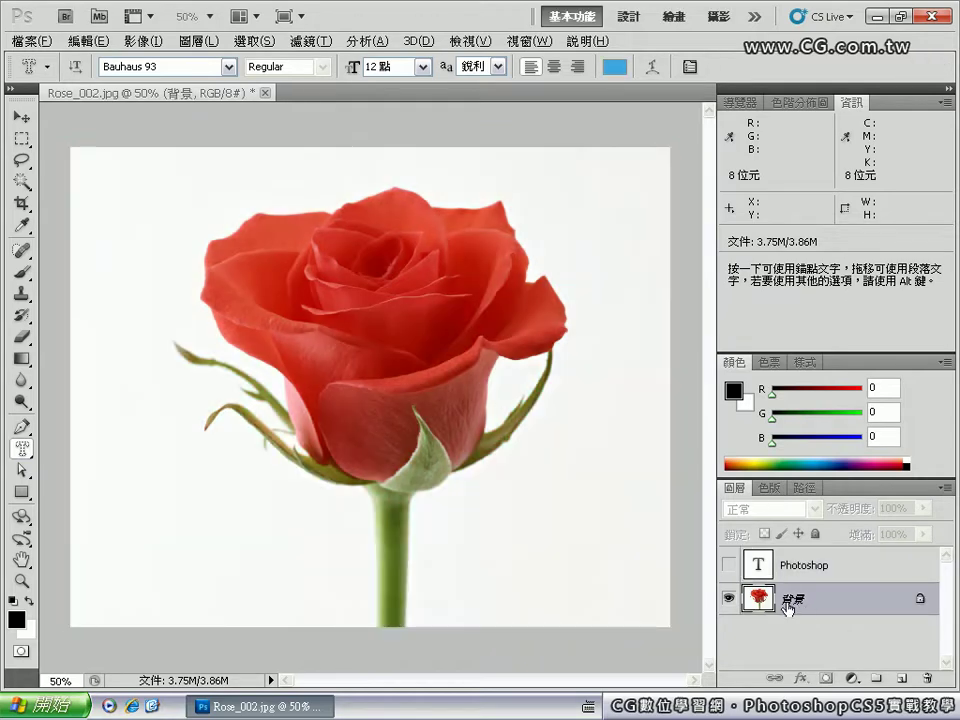
left_click(121, 550)
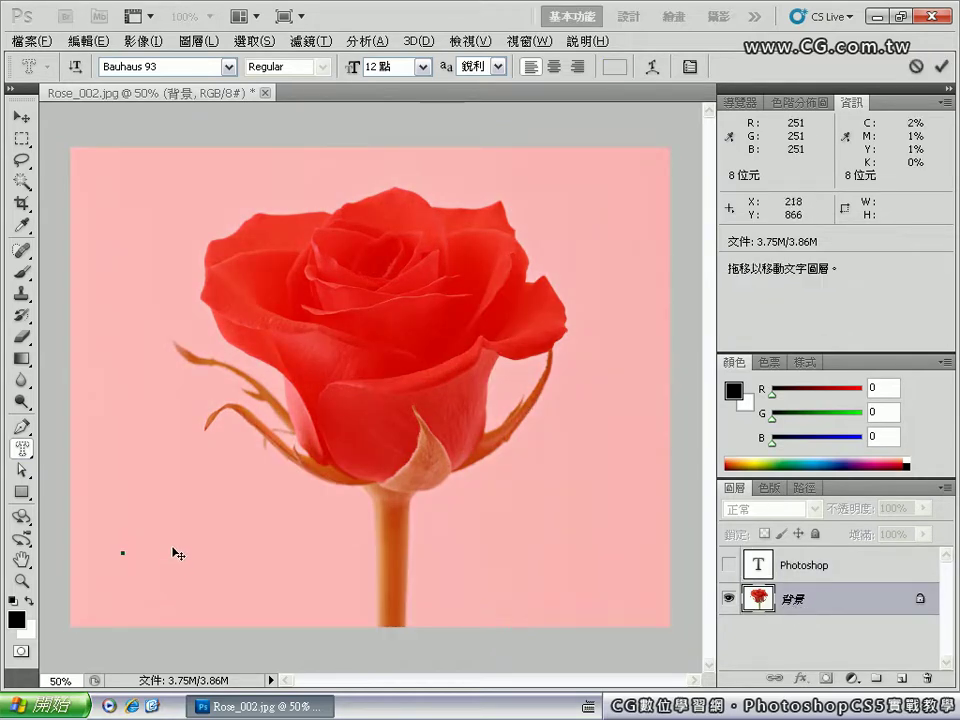
Set the mask text size to 20 pt and type 'Photoshop' at the lower left.
left_click(415, 71)
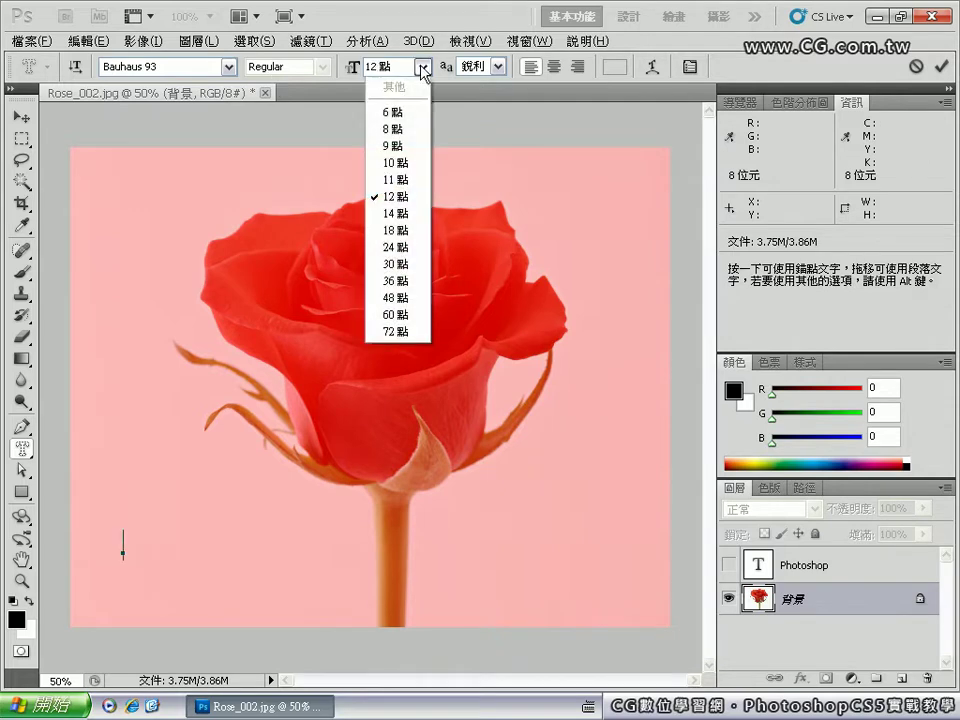
left_click(421, 266)
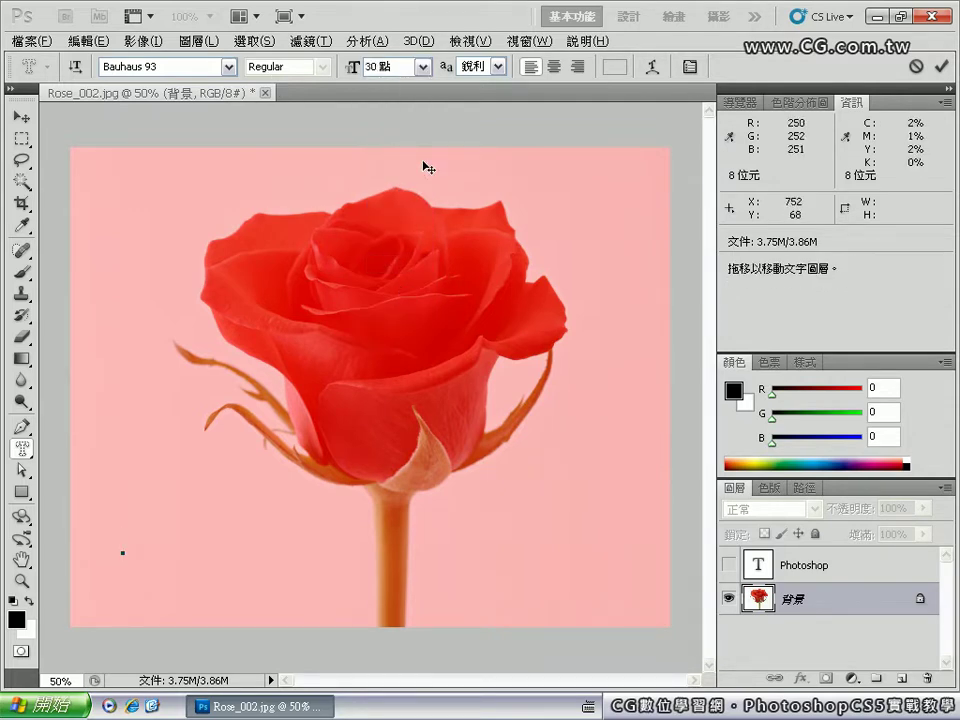
left_click(423, 66)
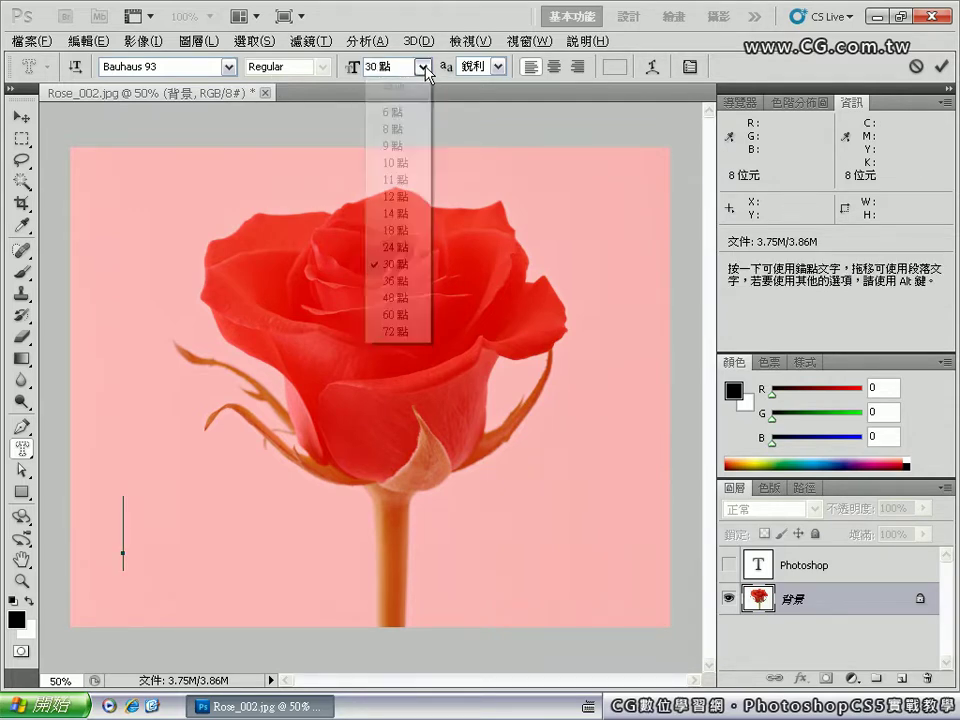
left_click(400, 230)
type("20")
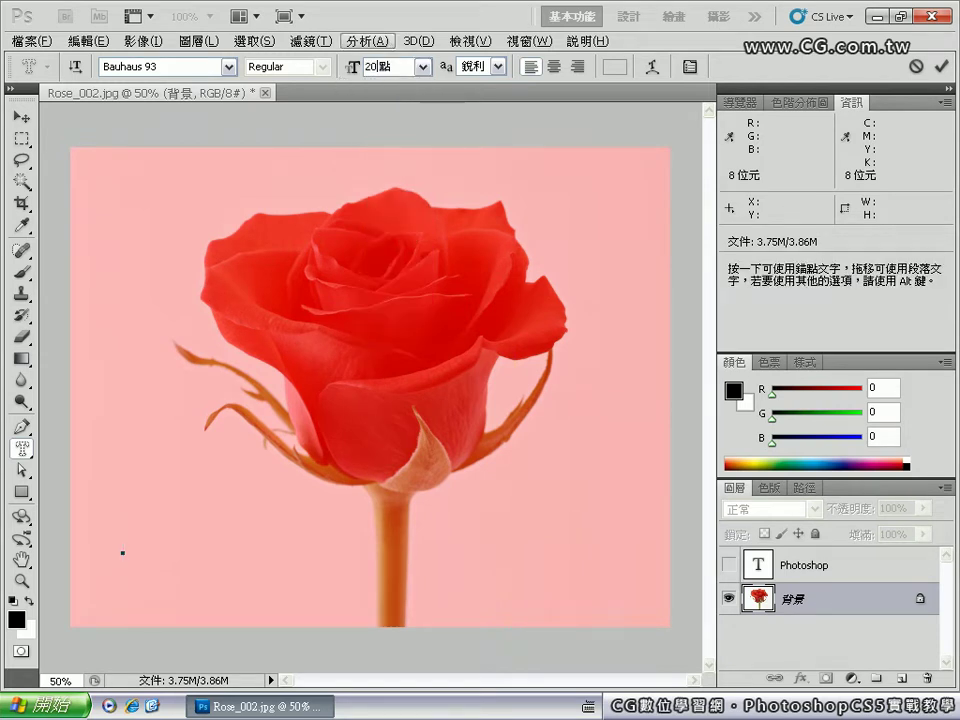
left_click(123, 552)
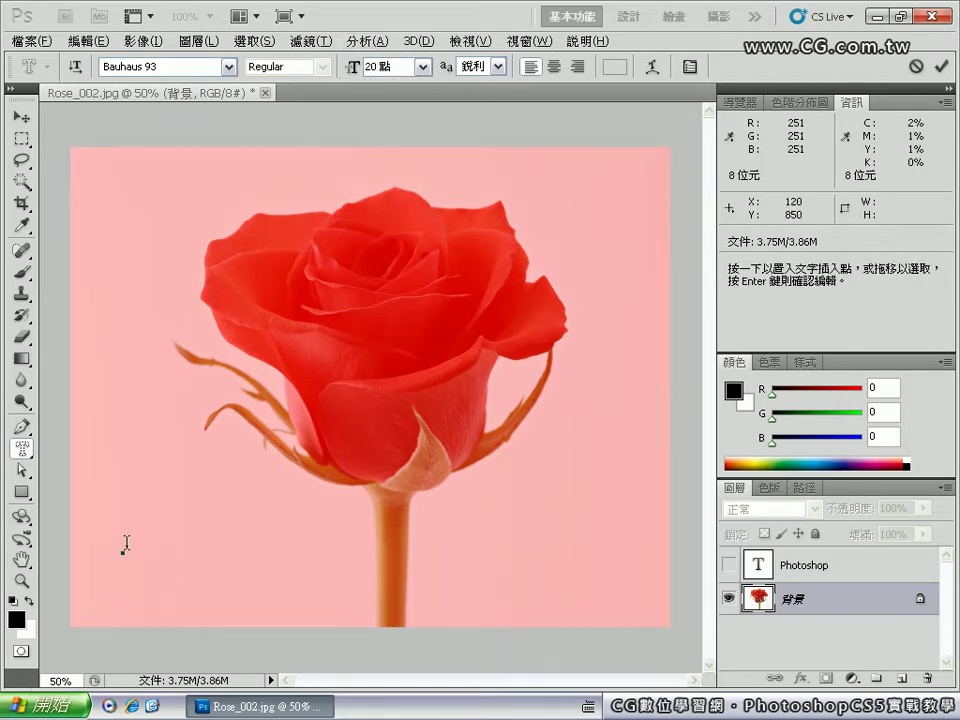
type("P")
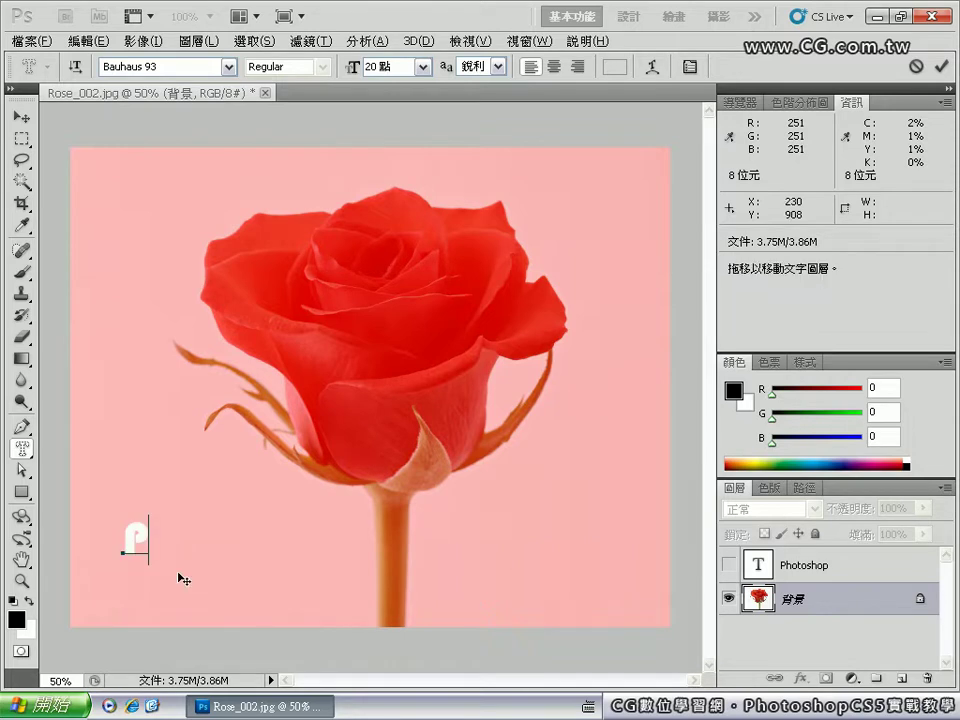
type("hotoshop")
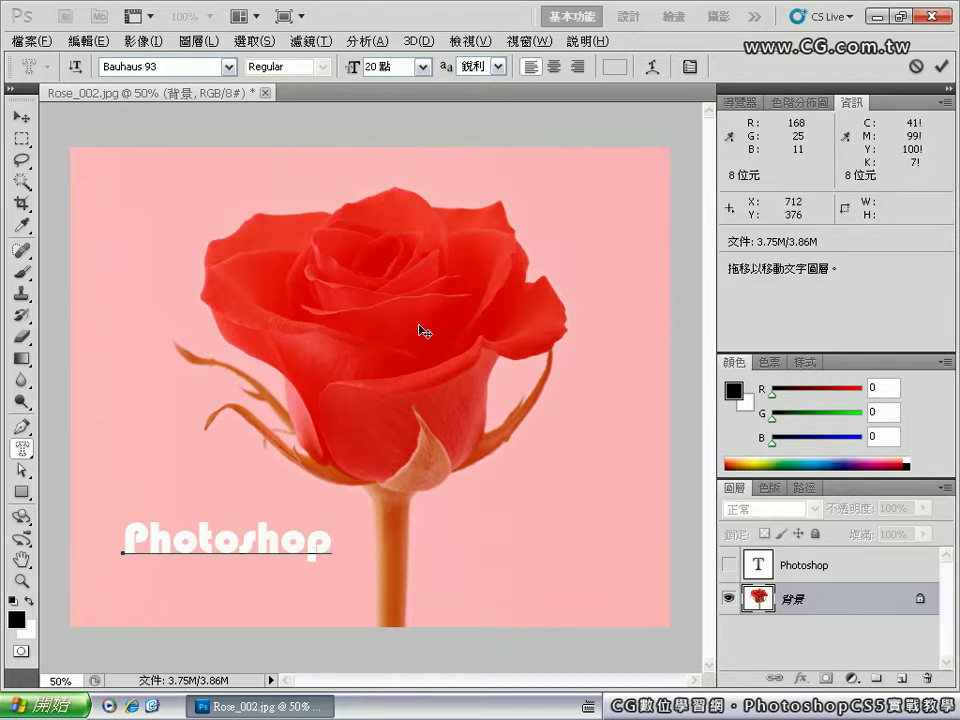
Commit the mask as a Photoshop-shaped selection, nudge it down-left, and choose a bright blue foreground.
left_click(940, 68)
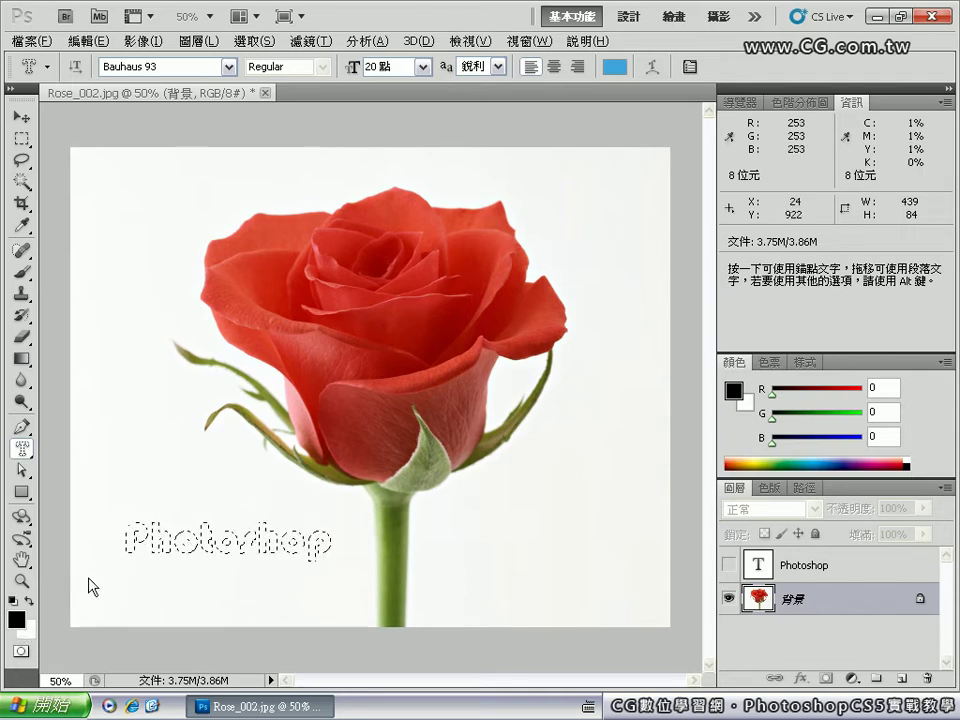
left_click(21, 138)
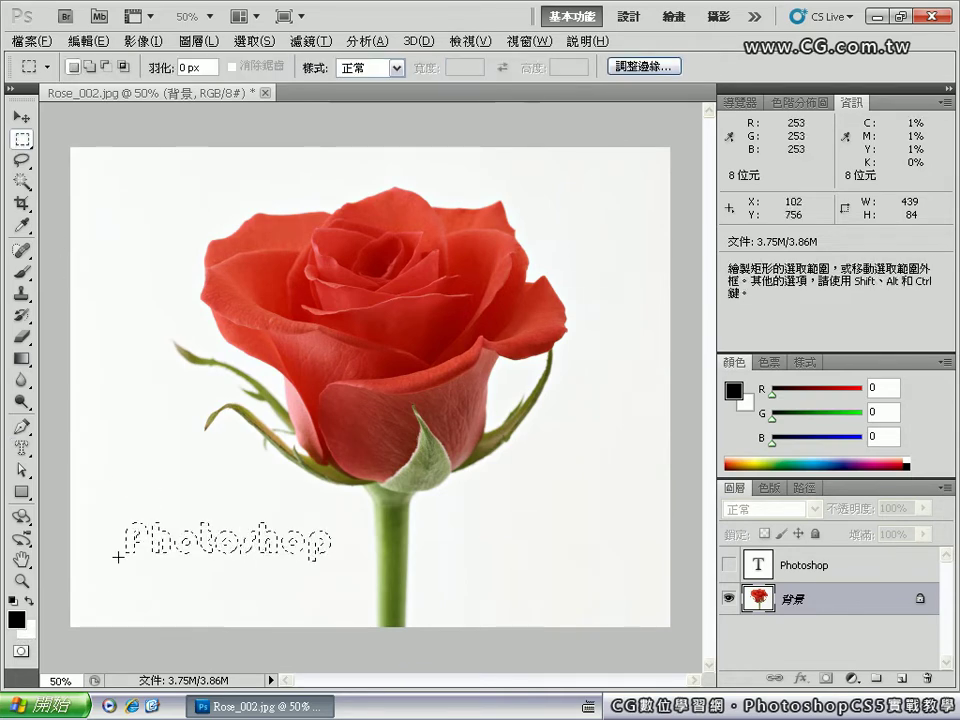
left_click_drag(128, 543, 108, 571)
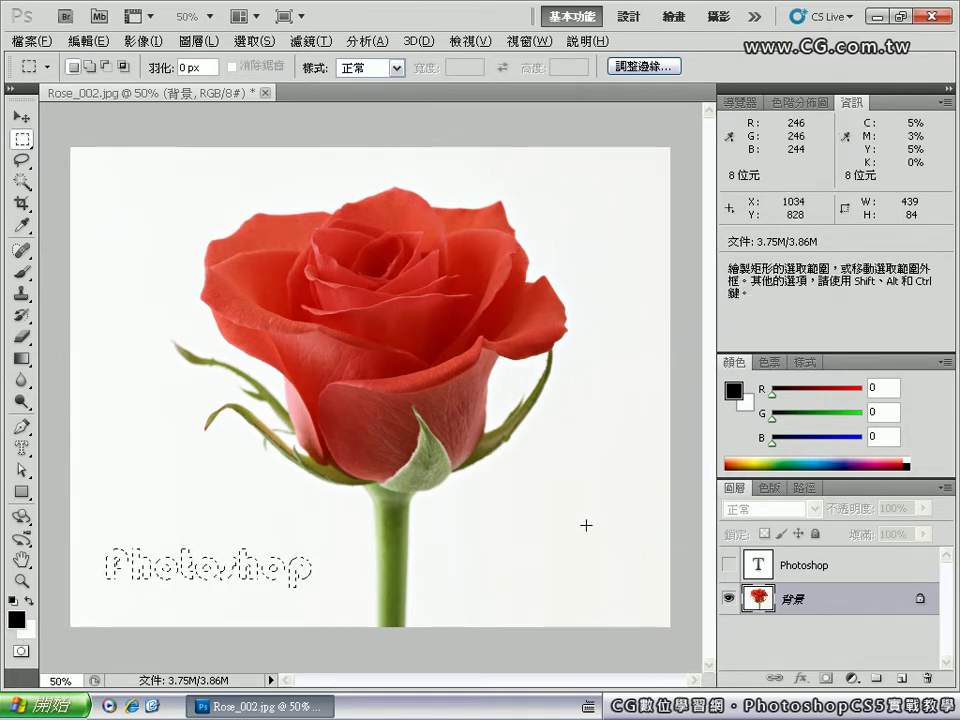
left_click_drag(806, 455, 826, 454)
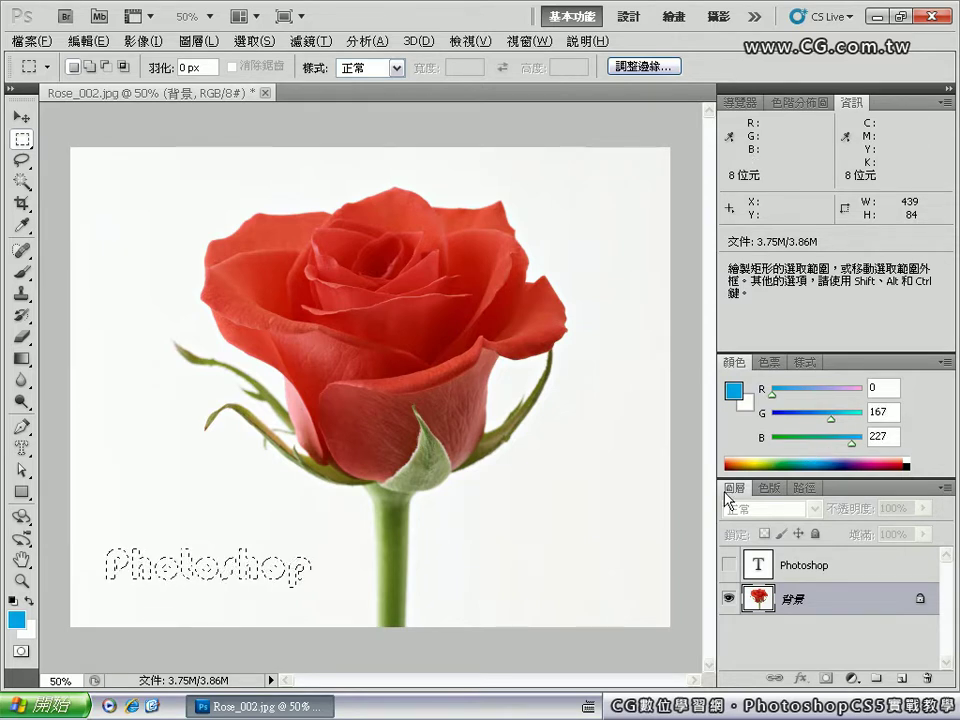
Fill the lettering selection with the blue foreground colour (Alt+Backspace) and deselect (Ctrl+D).
key("alt")
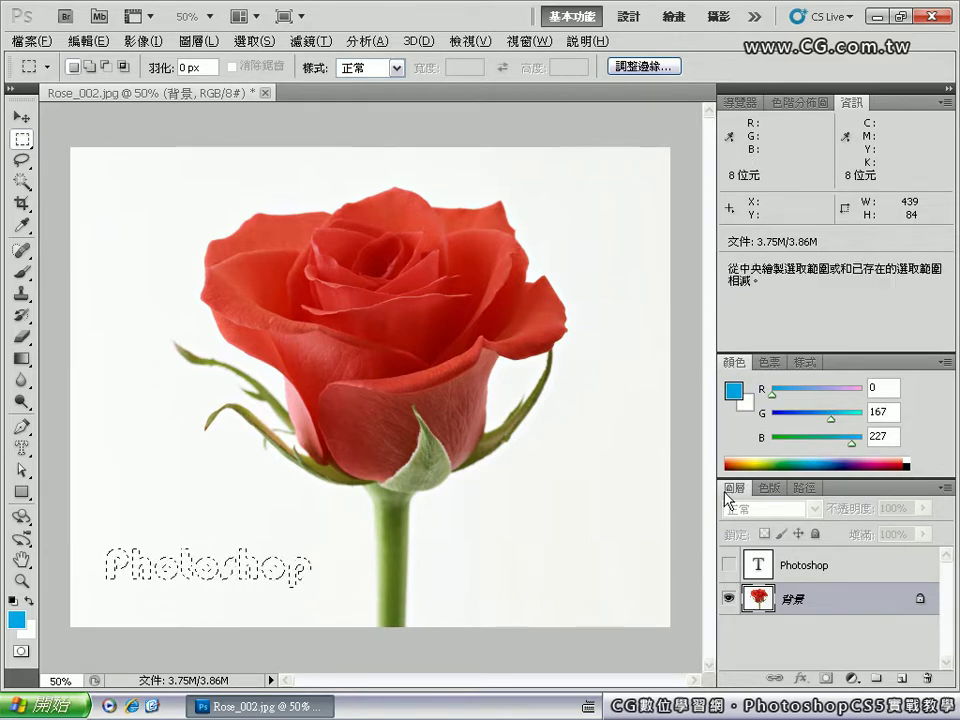
key("alt+BackSpace")
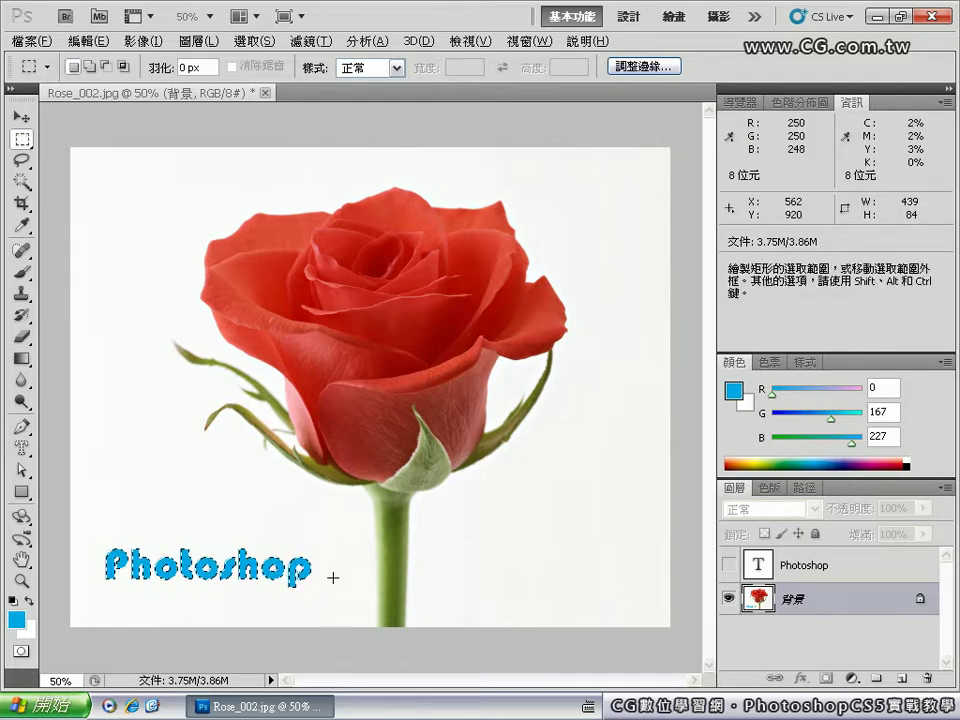
key("ctrl+d")
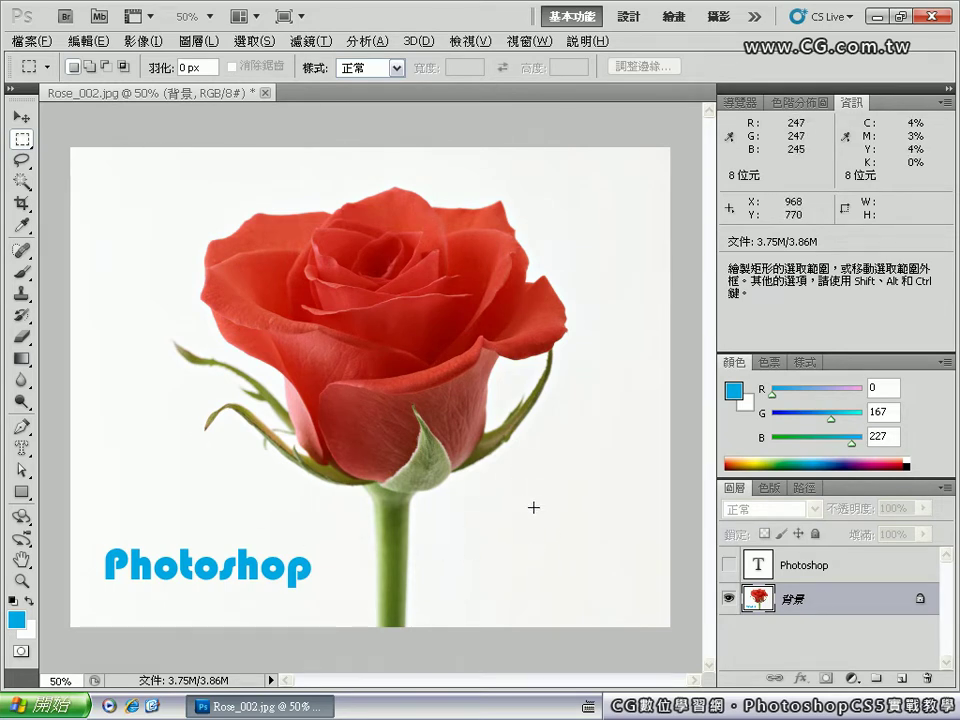
left_click(149, 41)
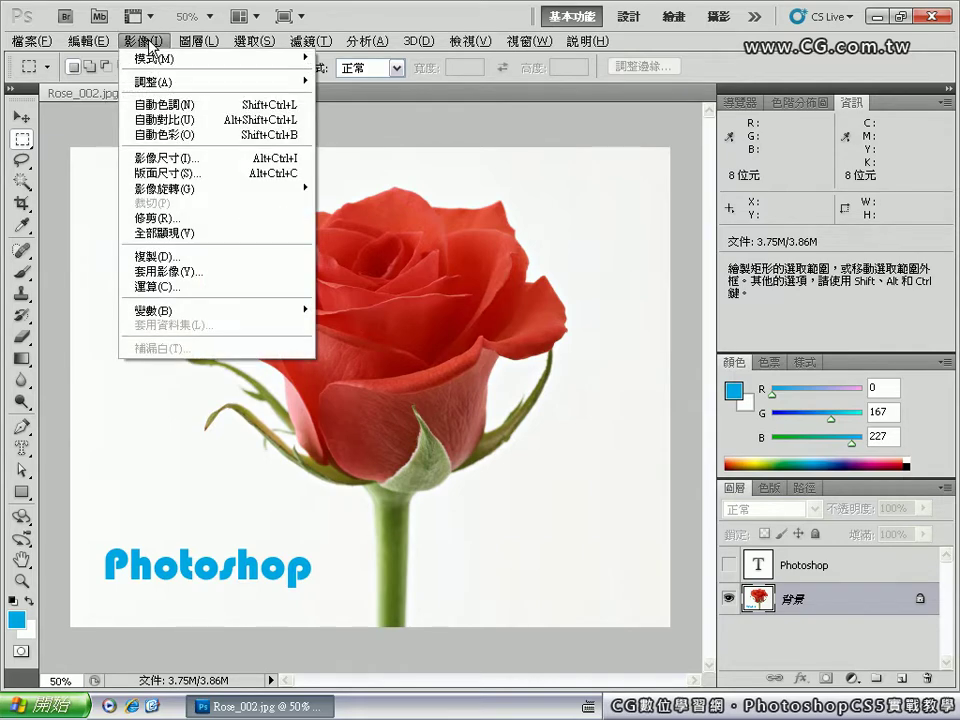
mouse_move(171, 199)
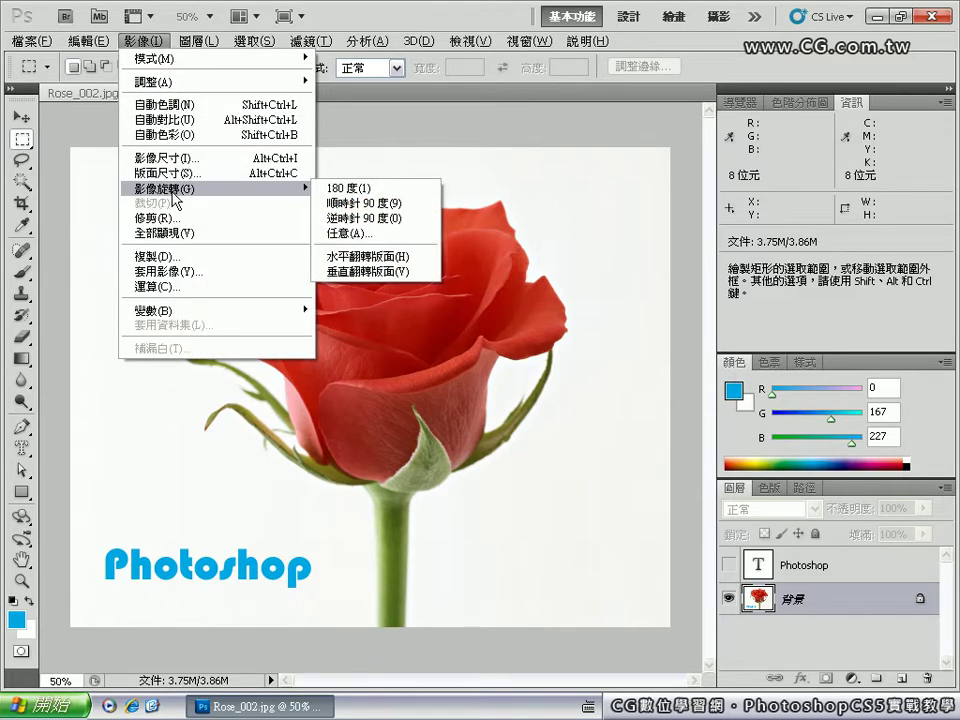
left_click(336, 188)
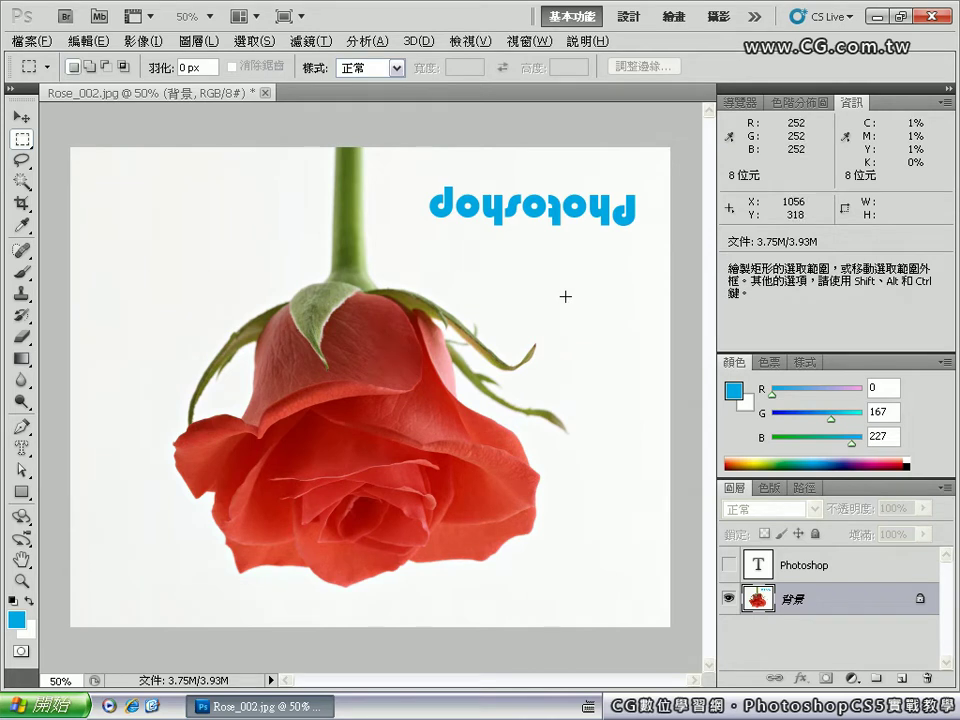
left_click(145, 41)
mouse_move(240, 190)
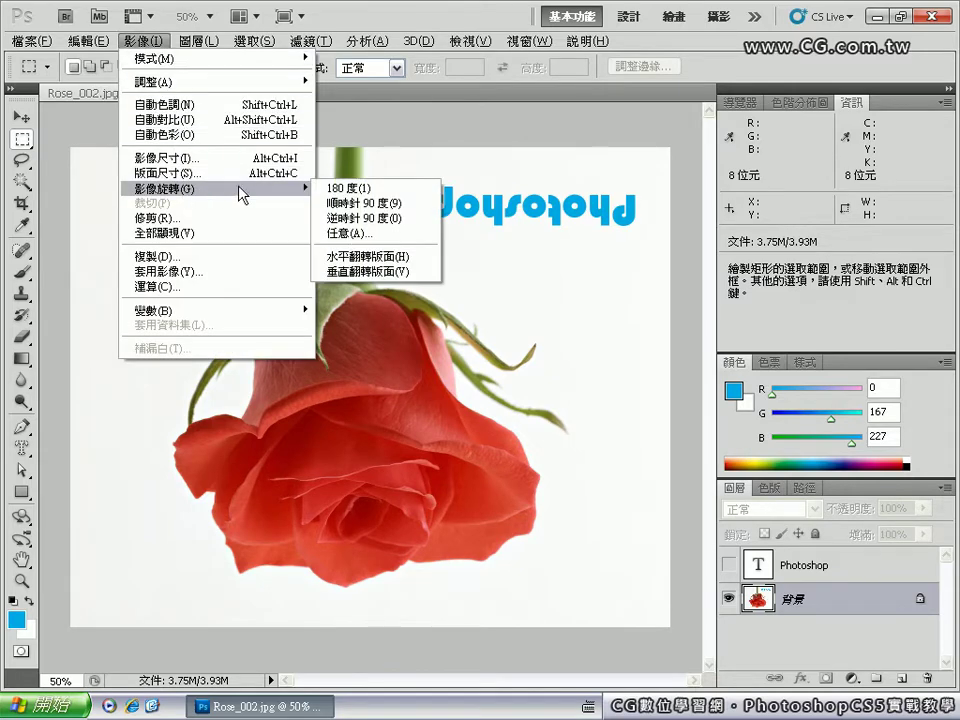
left_click(384, 204)
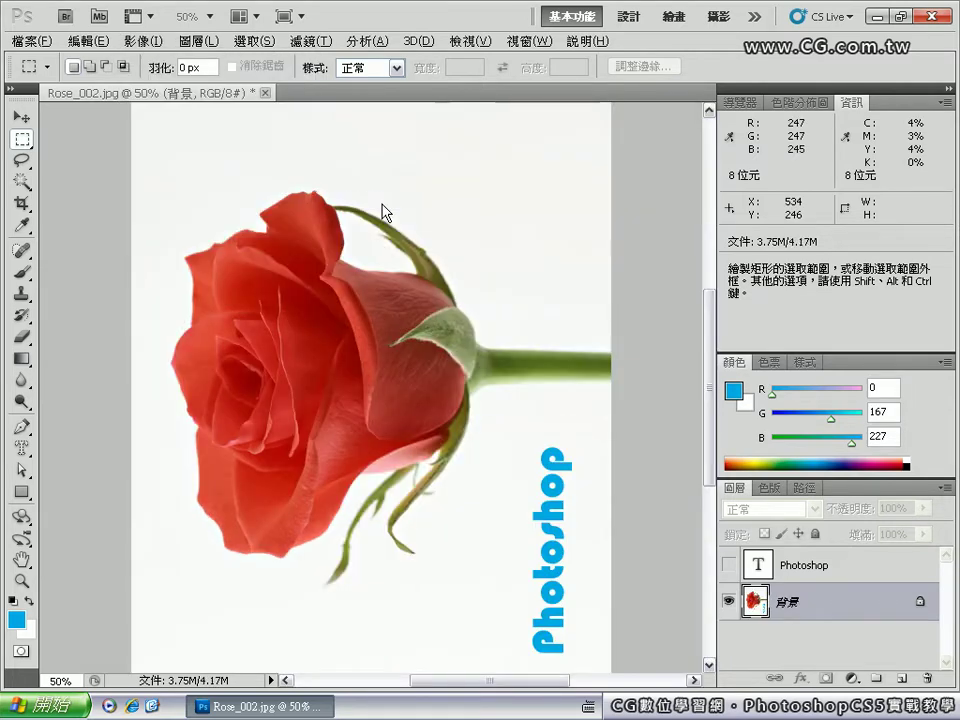
left_click(144, 45)
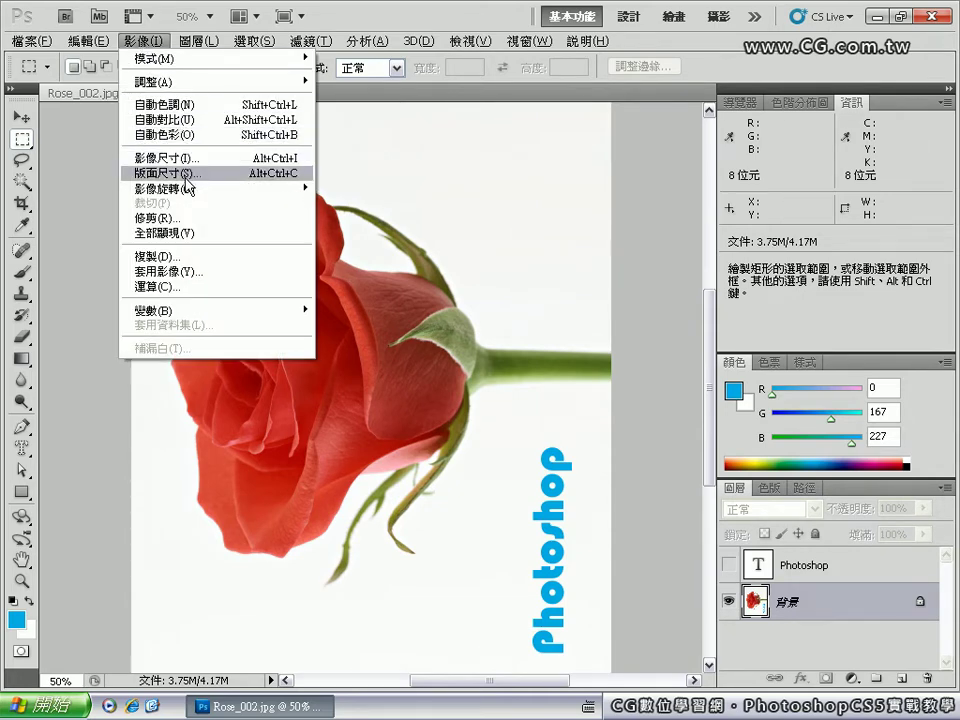
mouse_move(184, 190)
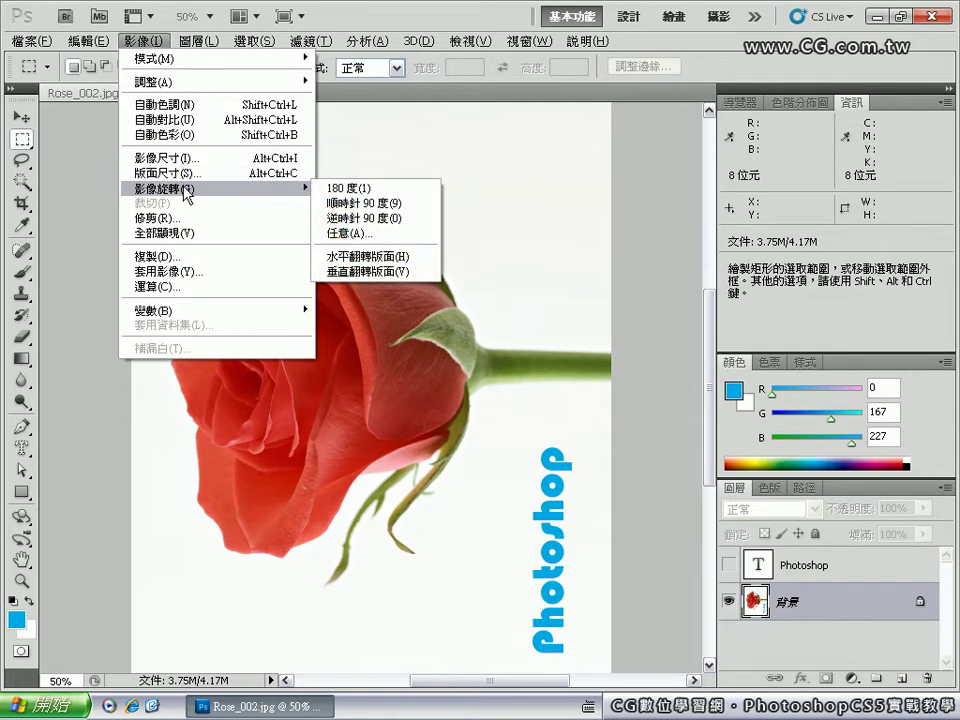
left_click(369, 206)
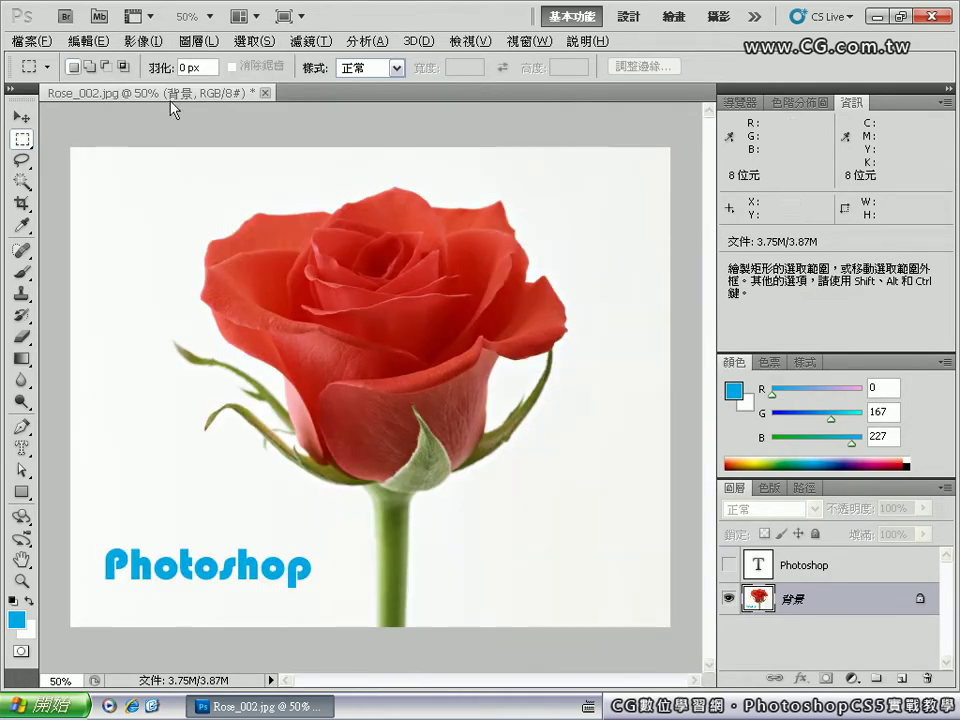
left_click(144, 41)
mouse_move(200, 197)
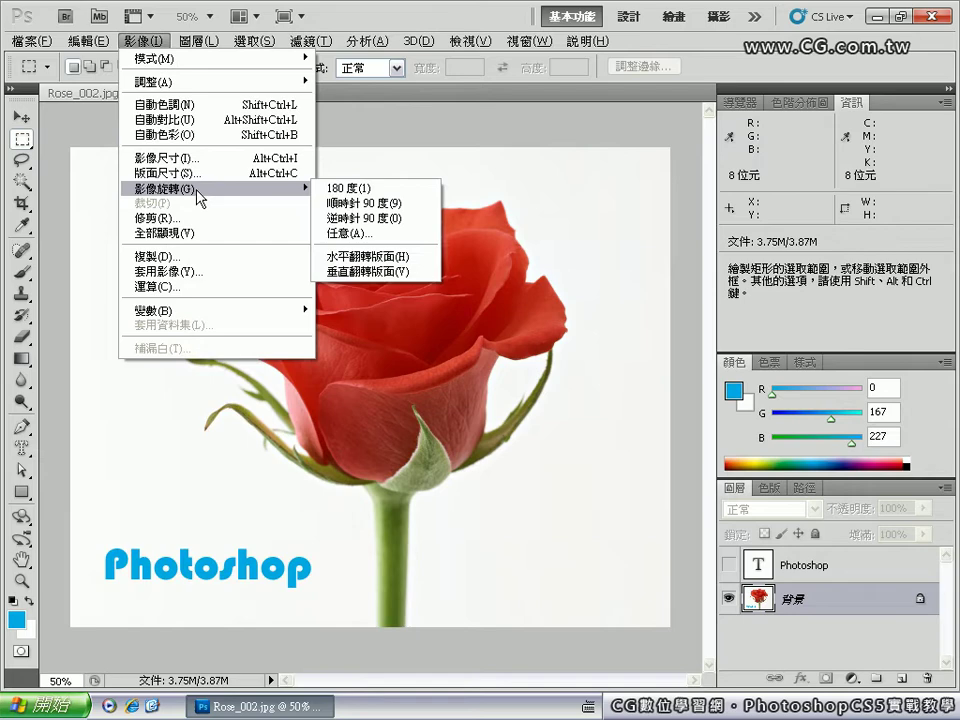
left_click(369, 220)
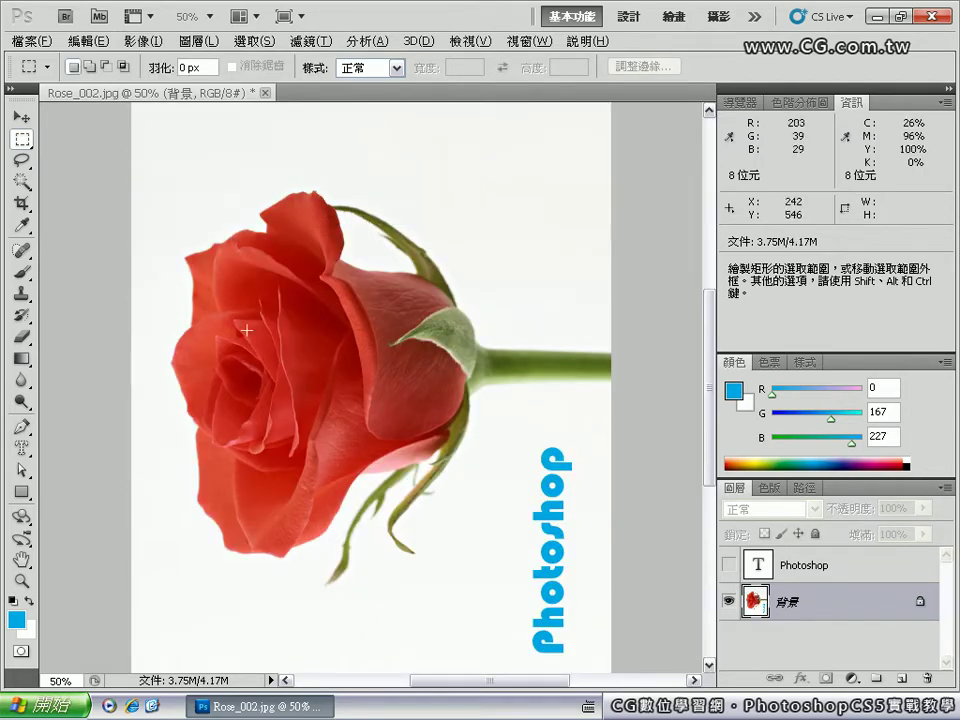
left_click(143, 40)
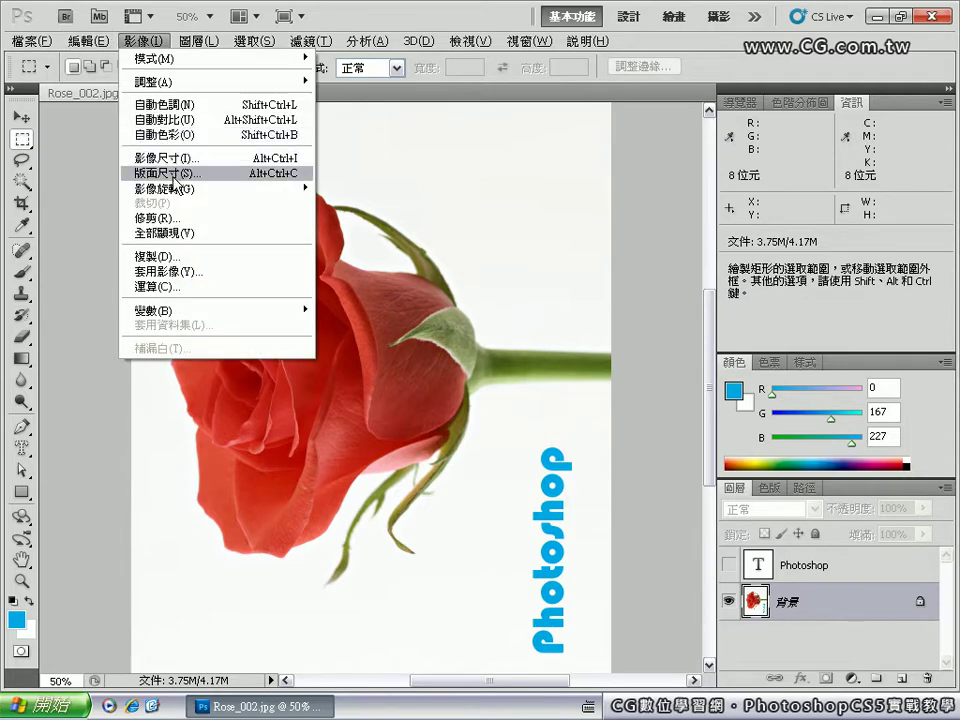
mouse_move(178, 189)
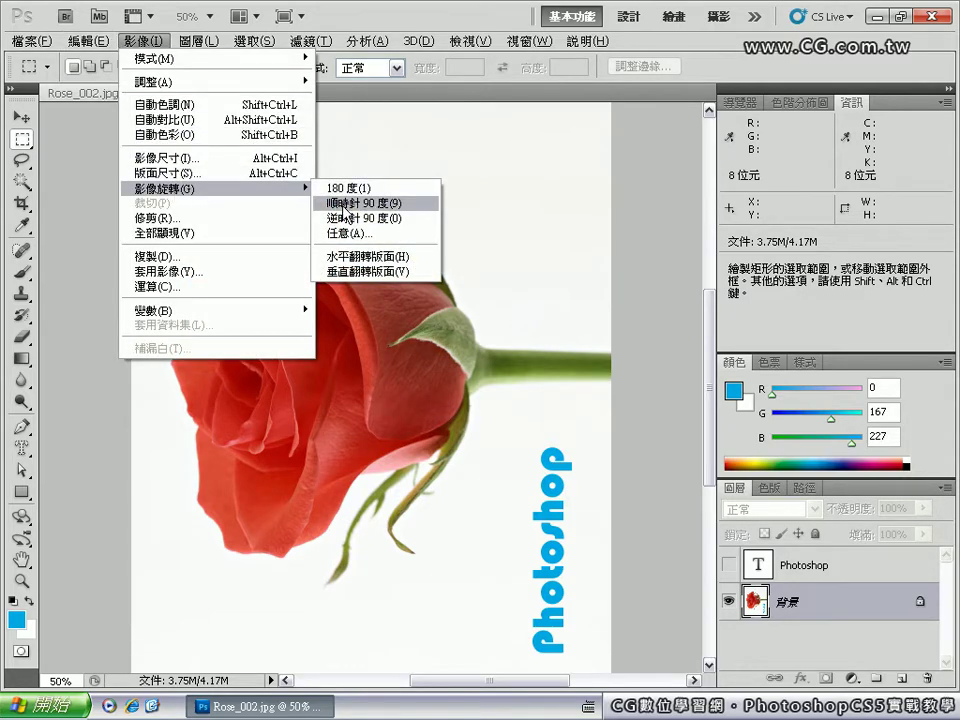
left_click(344, 204)
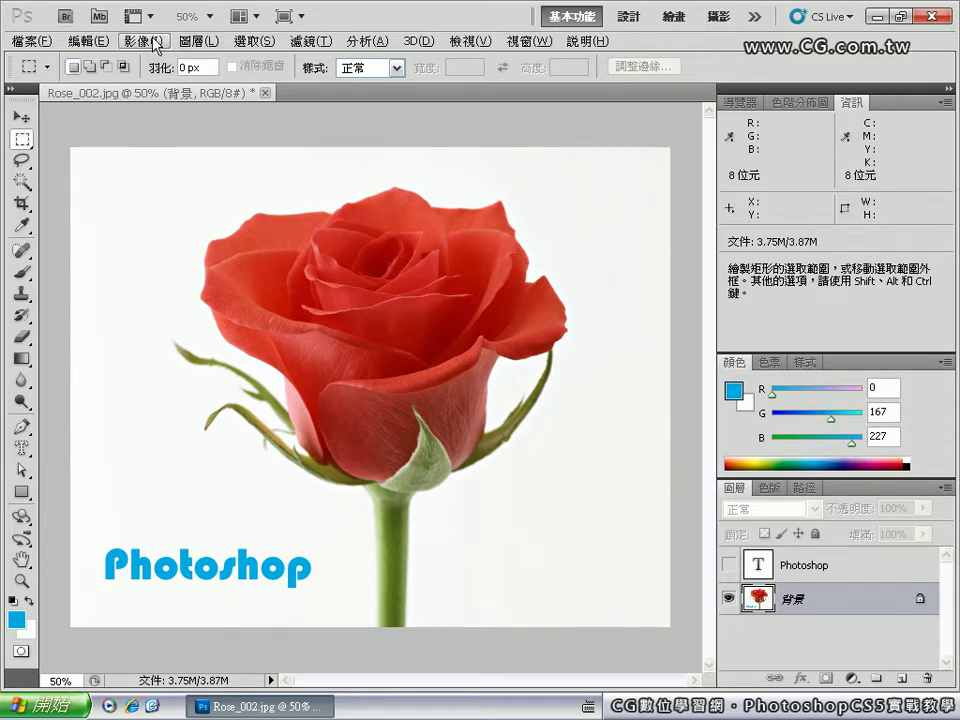
Rotate the canvas 15° clockwise with Image Rotation > Arbitrary.
left_click(143, 42)
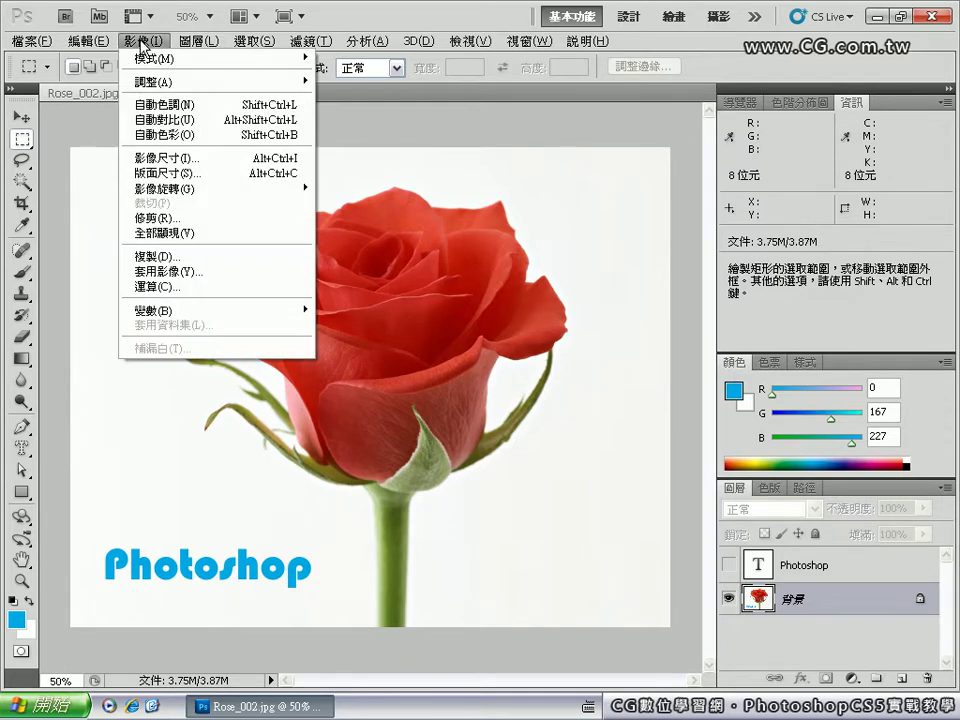
mouse_move(170, 193)
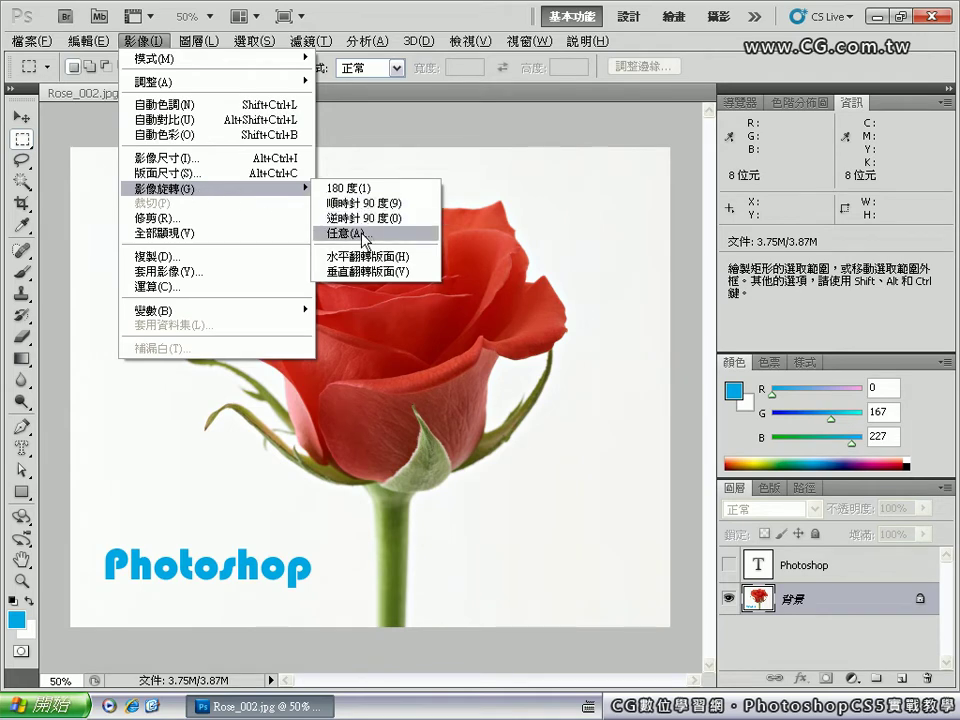
left_click(365, 234)
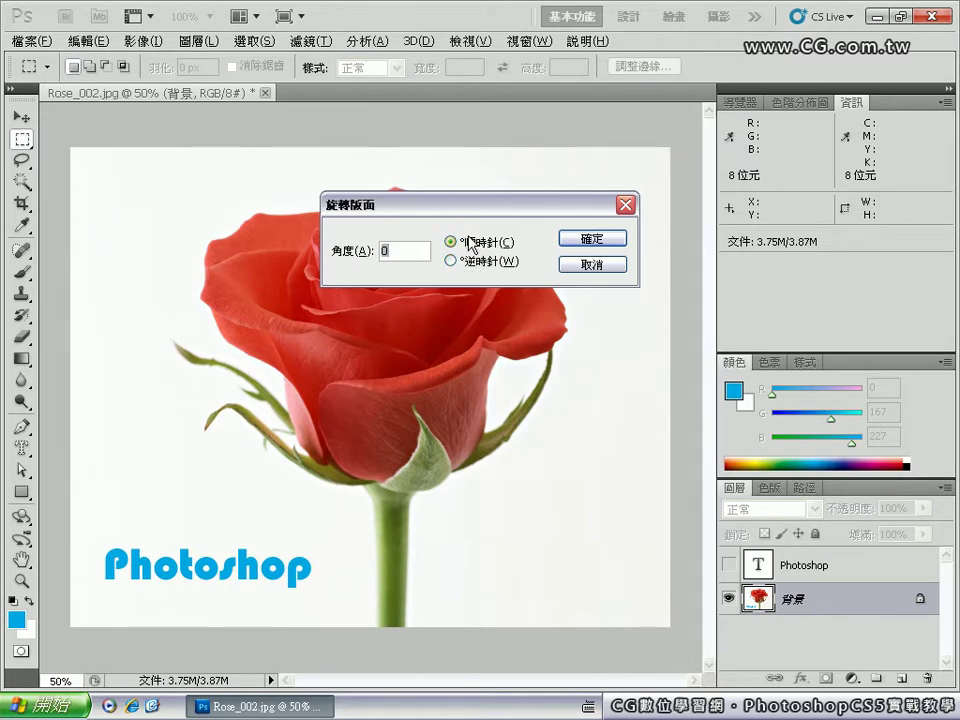
type("15")
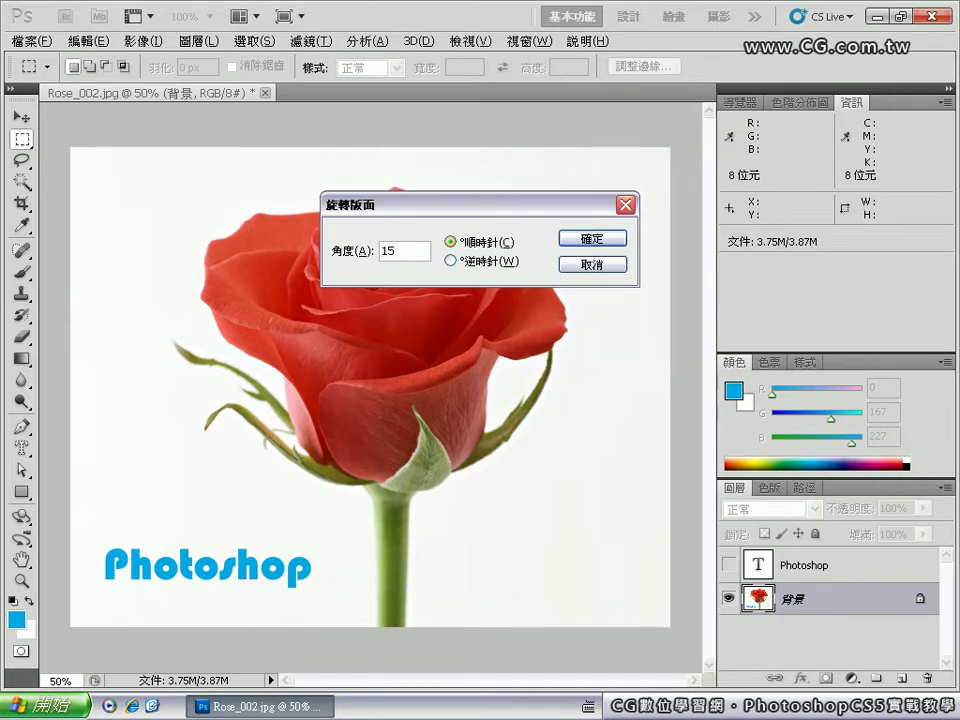
left_click(578, 246)
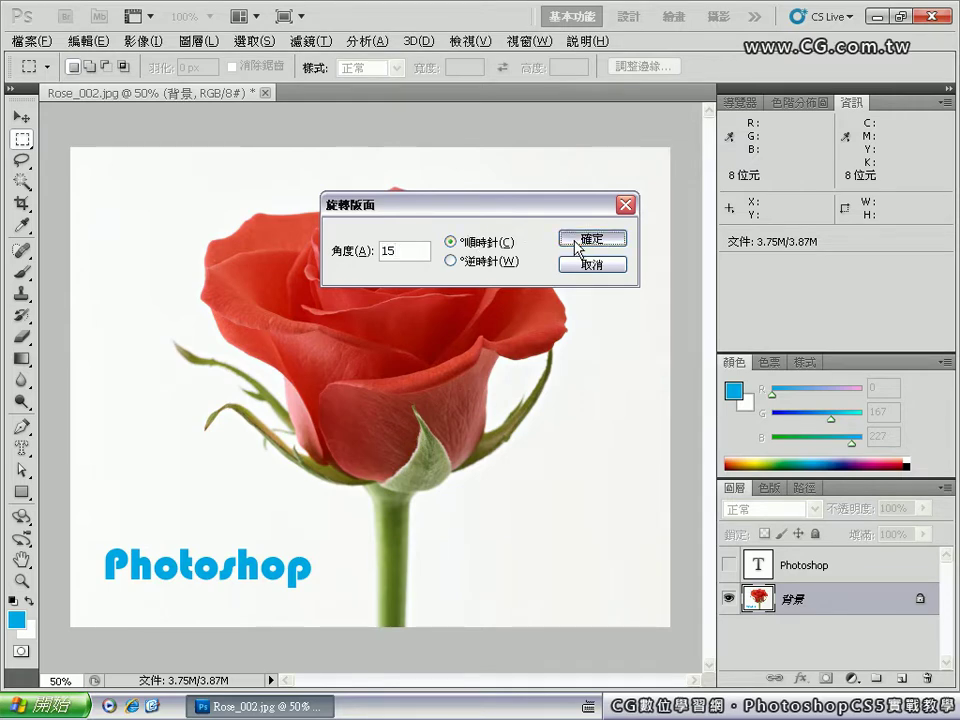
left_click(578, 246)
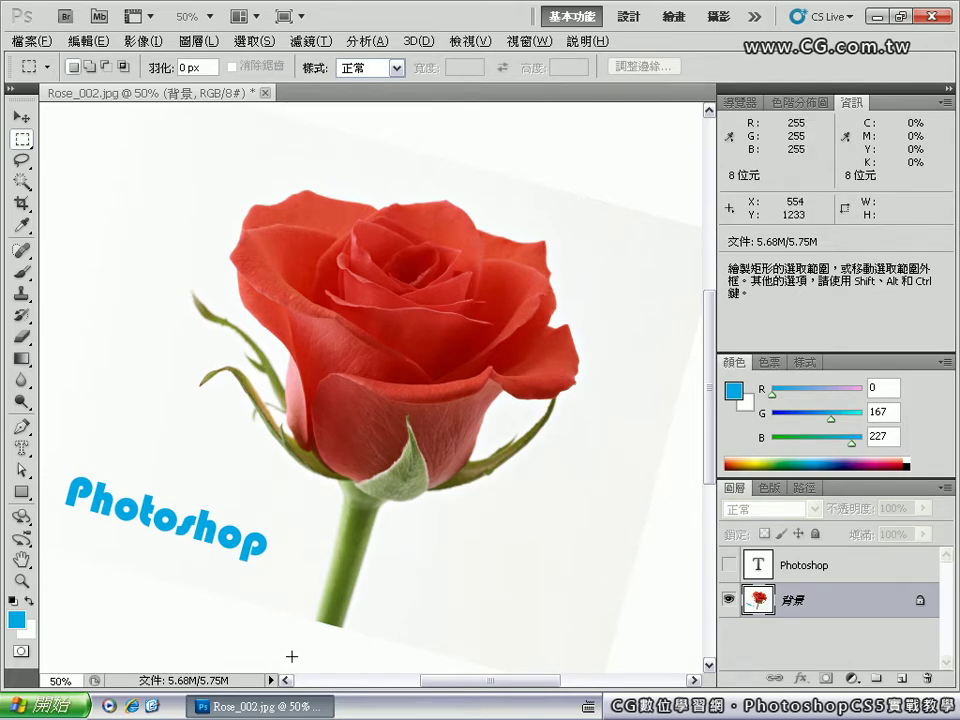
Undo the canvas rotation and sample the background's white (255,255,255) with the Eyedropper.
left_click(89, 41)
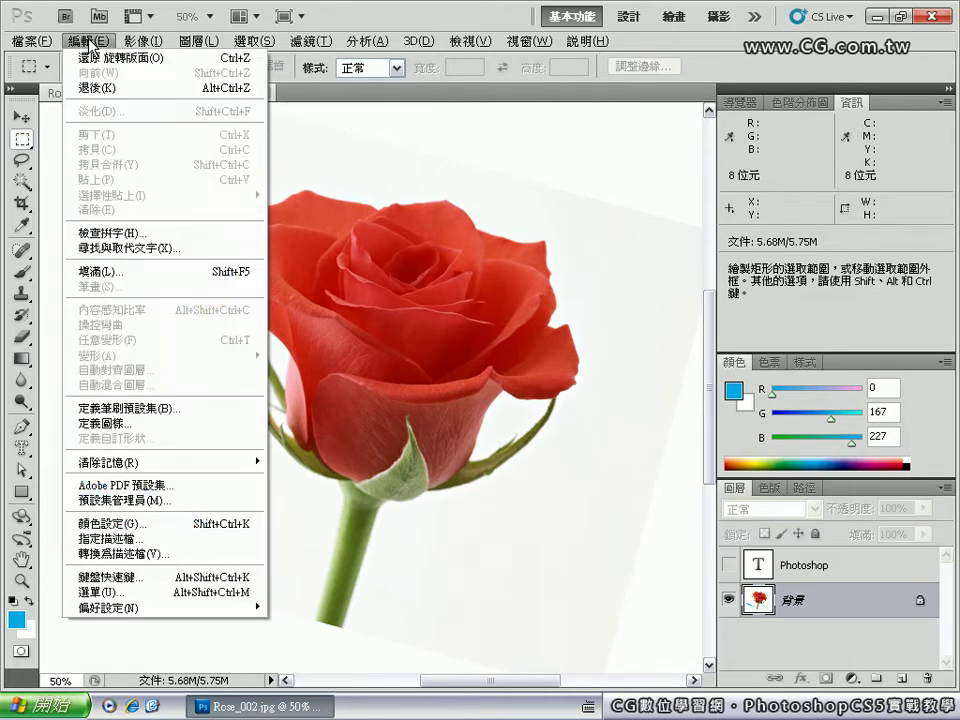
left_click(100, 57)
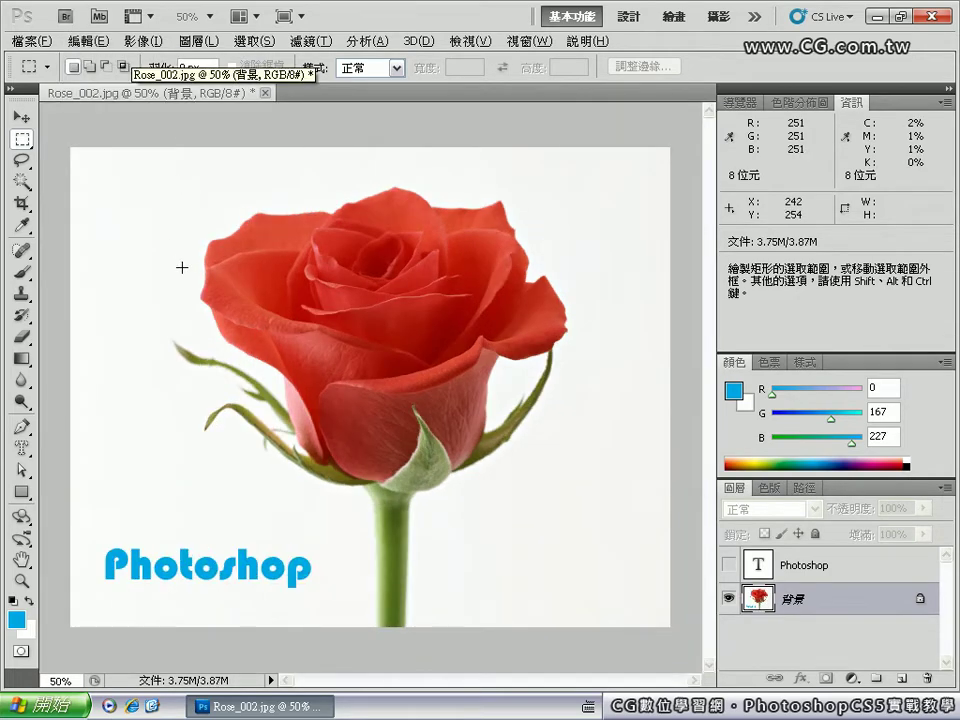
left_click(22, 227)
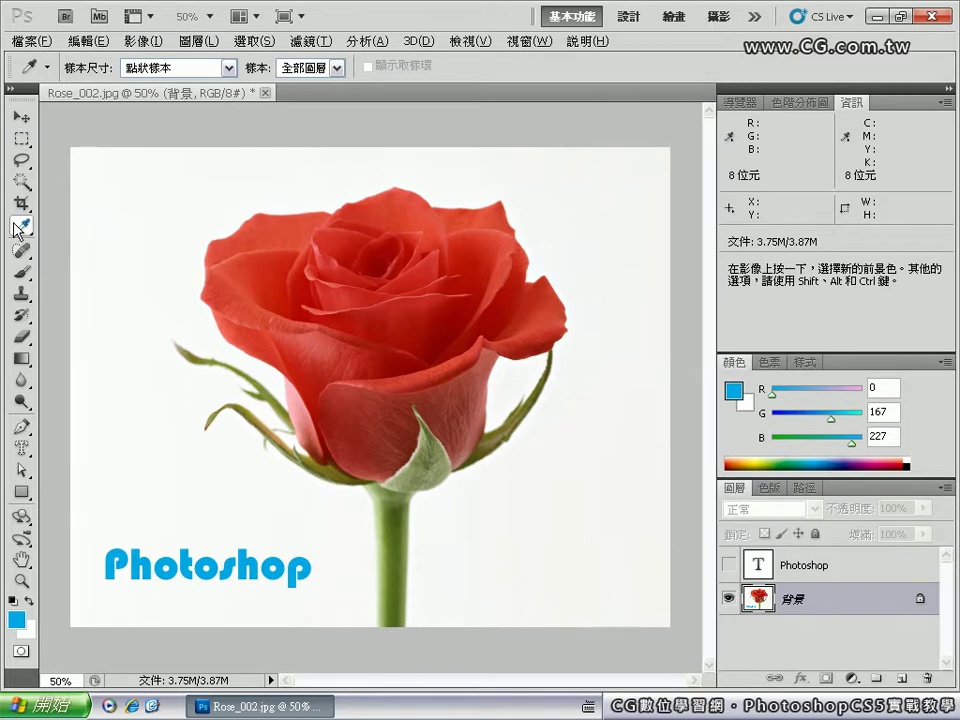
left_click(82, 415)
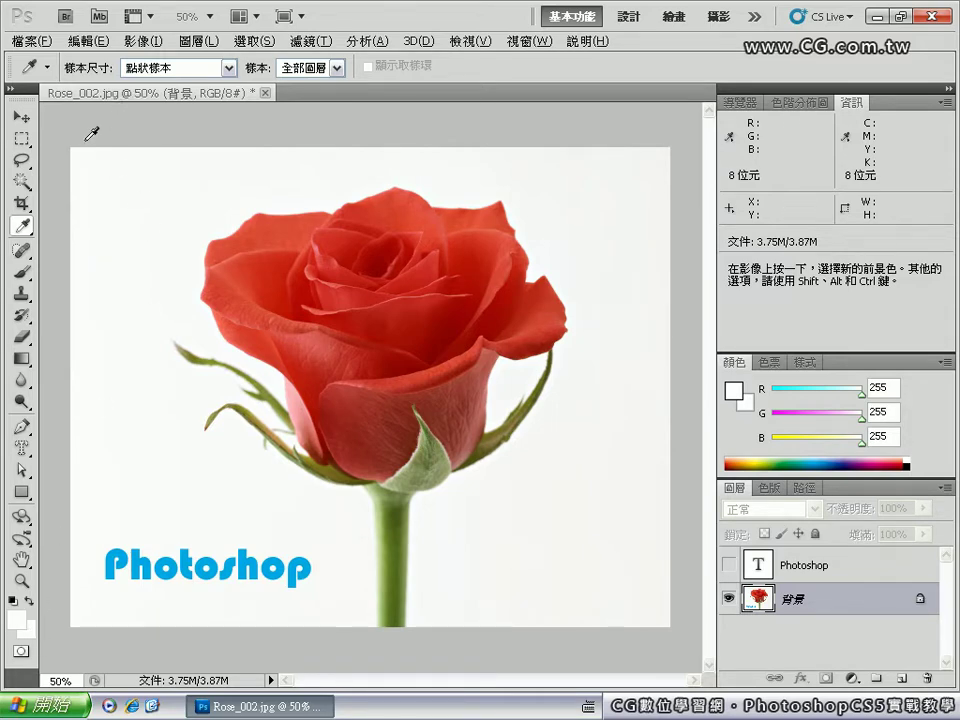
Rotate the rose canvas 15° clockwise again via Arbitrary rotation, enlarging it to 5.68M.
left_click(22, 140)
left_click(143, 41)
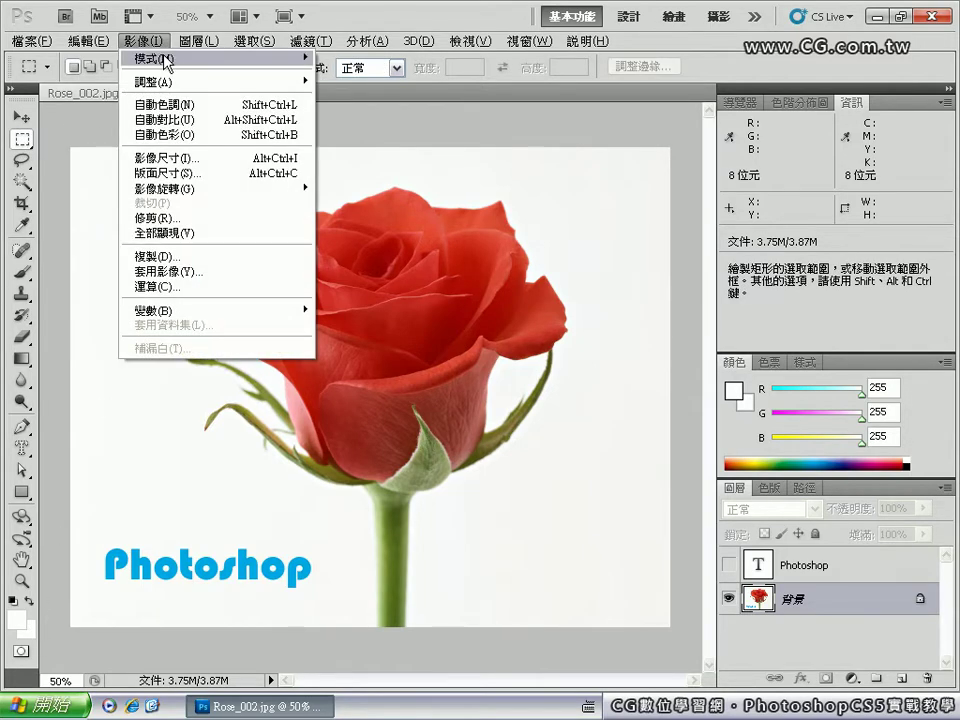
mouse_move(165, 82)
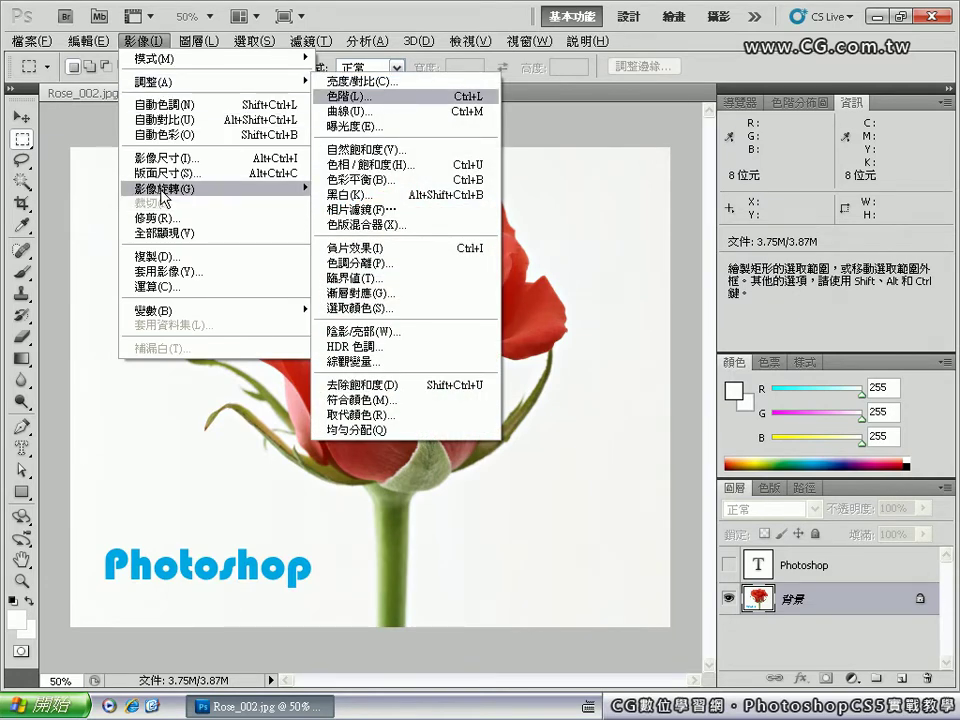
mouse_move(229, 190)
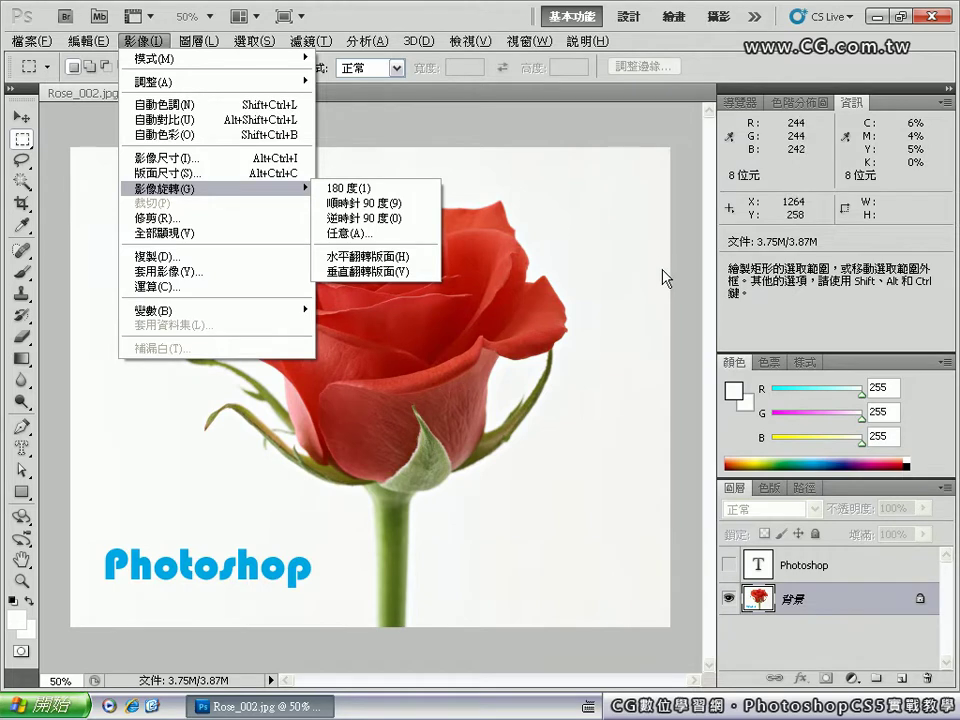
left_click(367, 237)
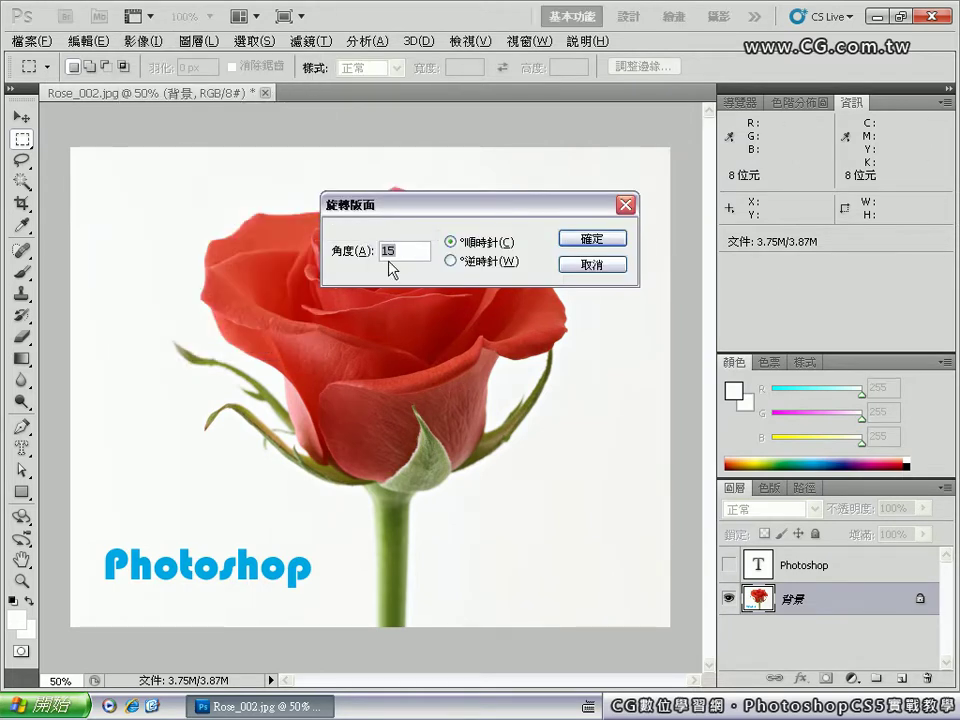
left_click(595, 239)
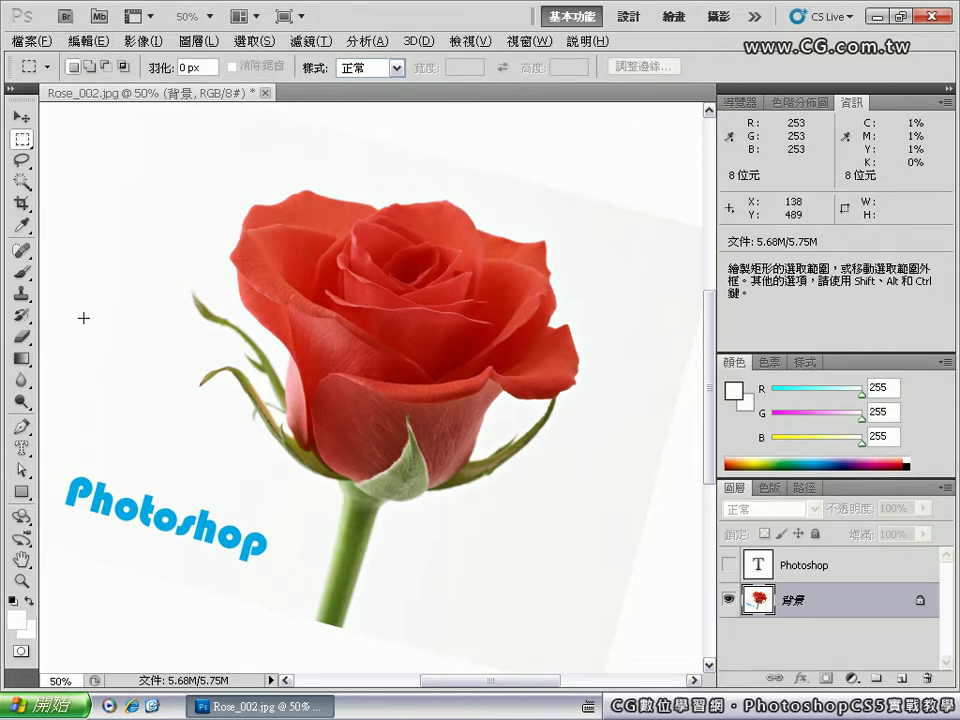
Select the Brush tool and enlarge it from 19 px to 160 px.
left_click(28, 271)
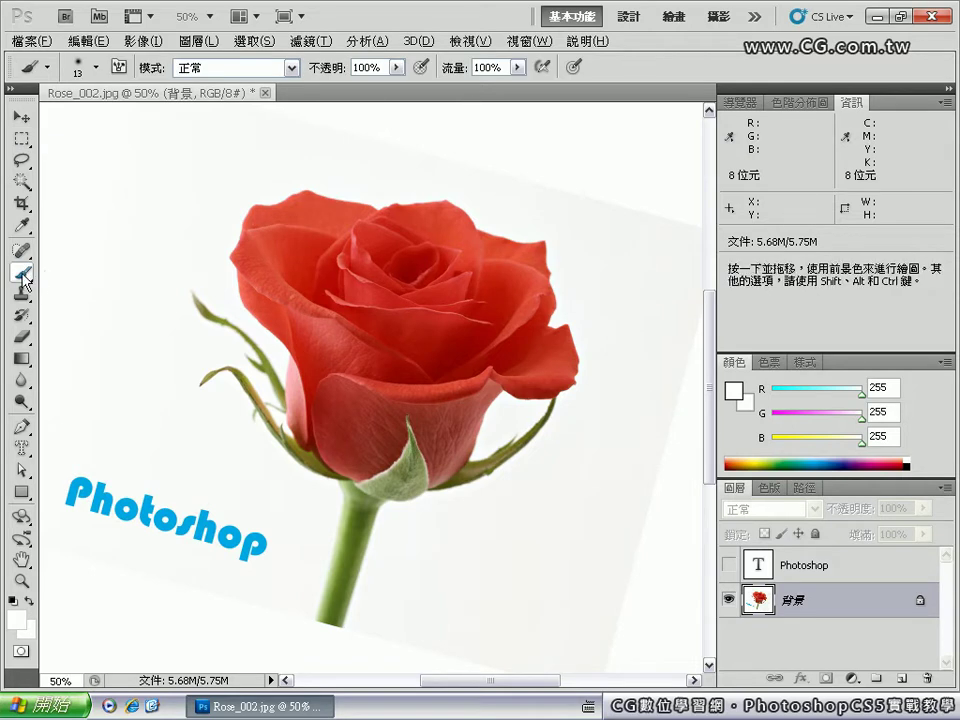
left_click(94, 69)
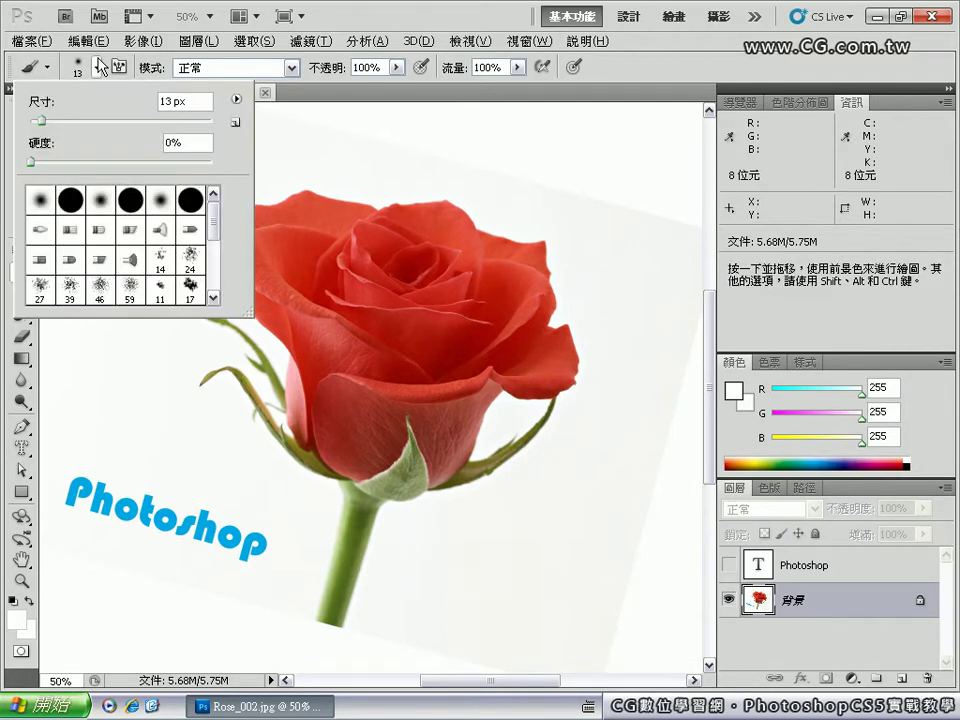
left_click_drag(46, 120, 82, 119)
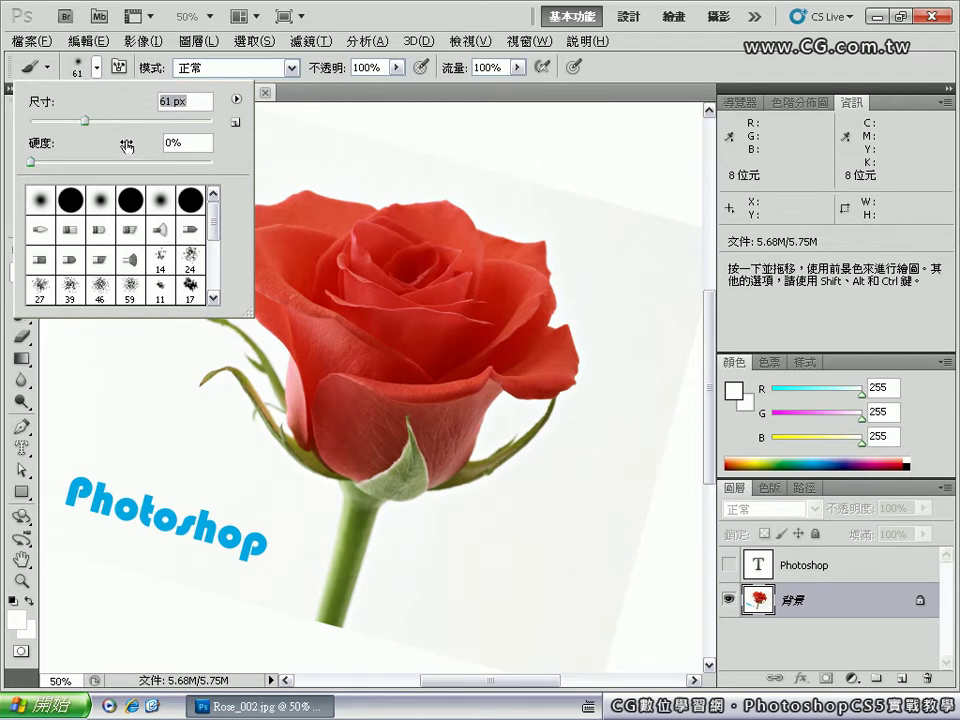
left_click_drag(86, 121, 150, 118)
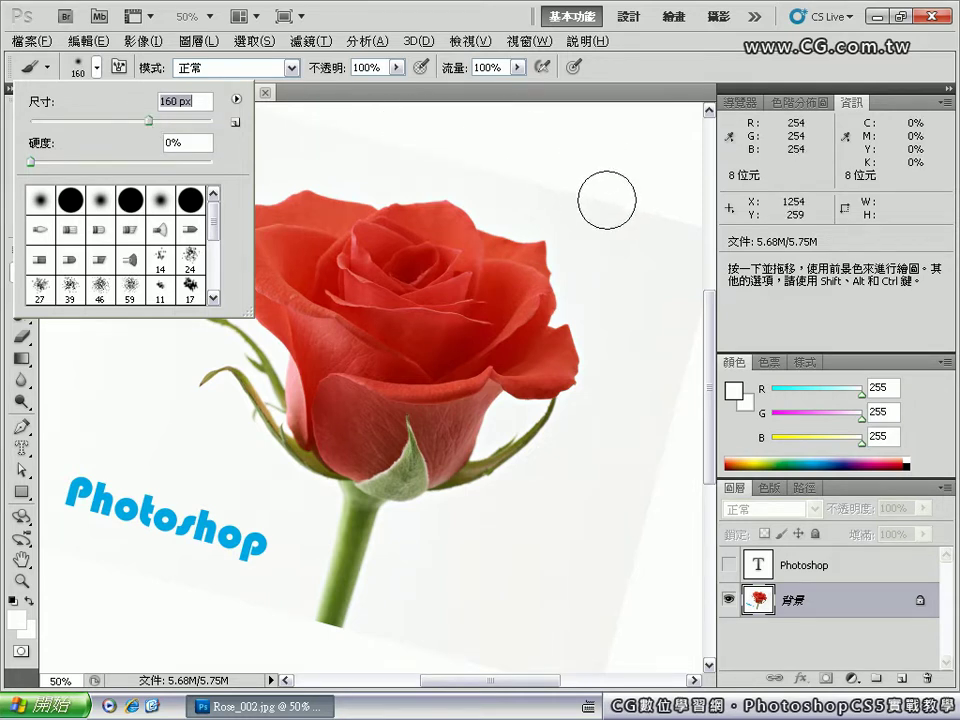
Alt-sample off-white background tones and paint over the tilted photo's corner wedges.
key("alt")
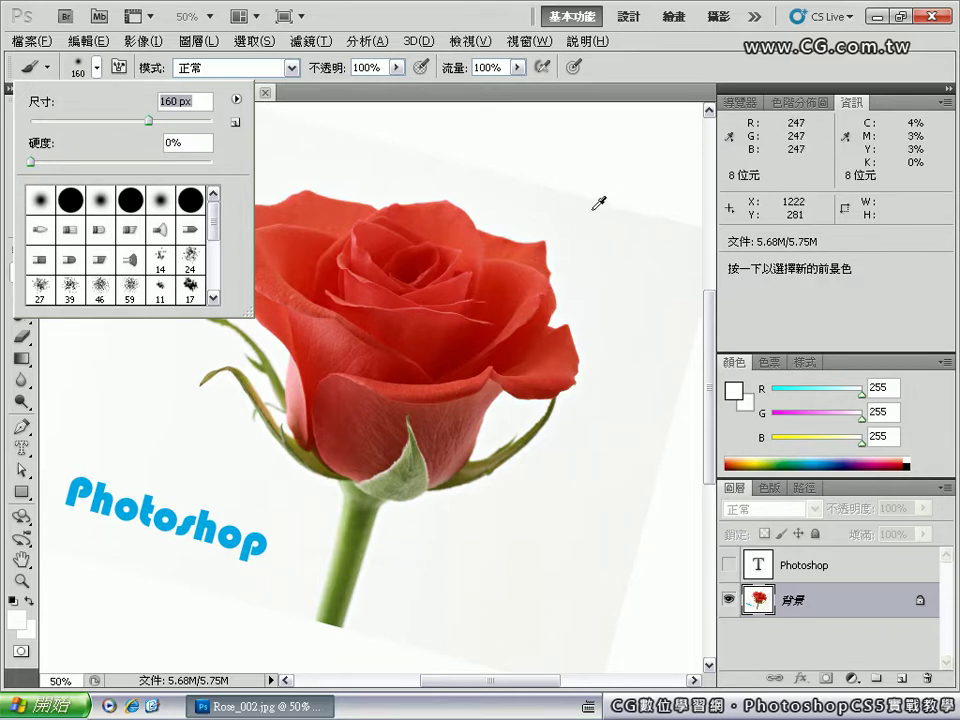
left_click(587, 209, "alt")
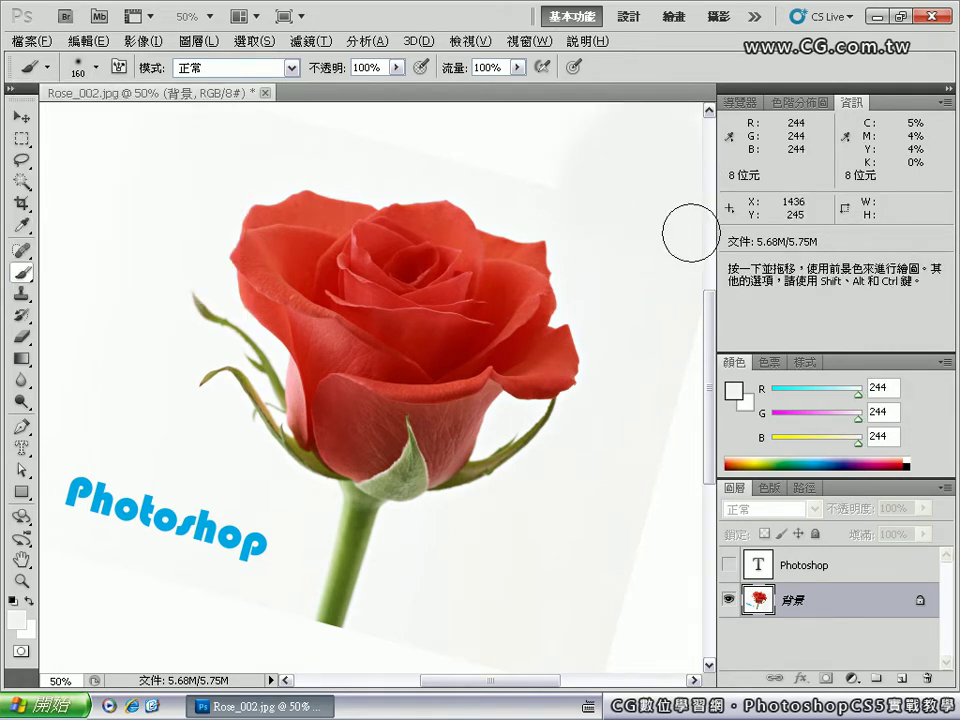
left_click(488, 179, "alt")
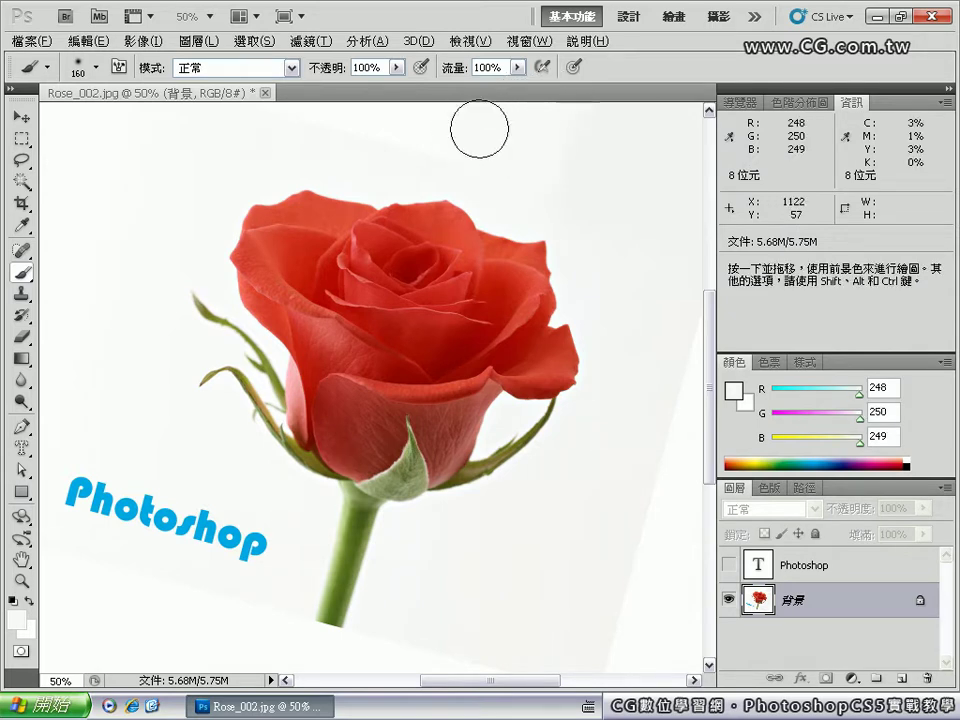
left_click(399, 150, "alt")
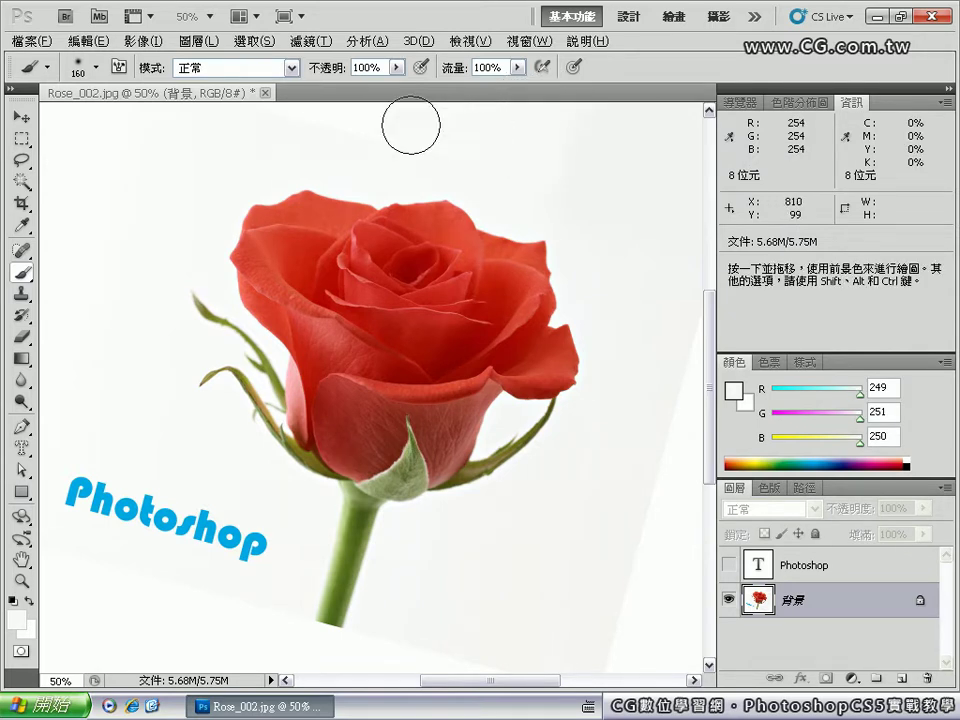
left_click(297, 140, "alt")
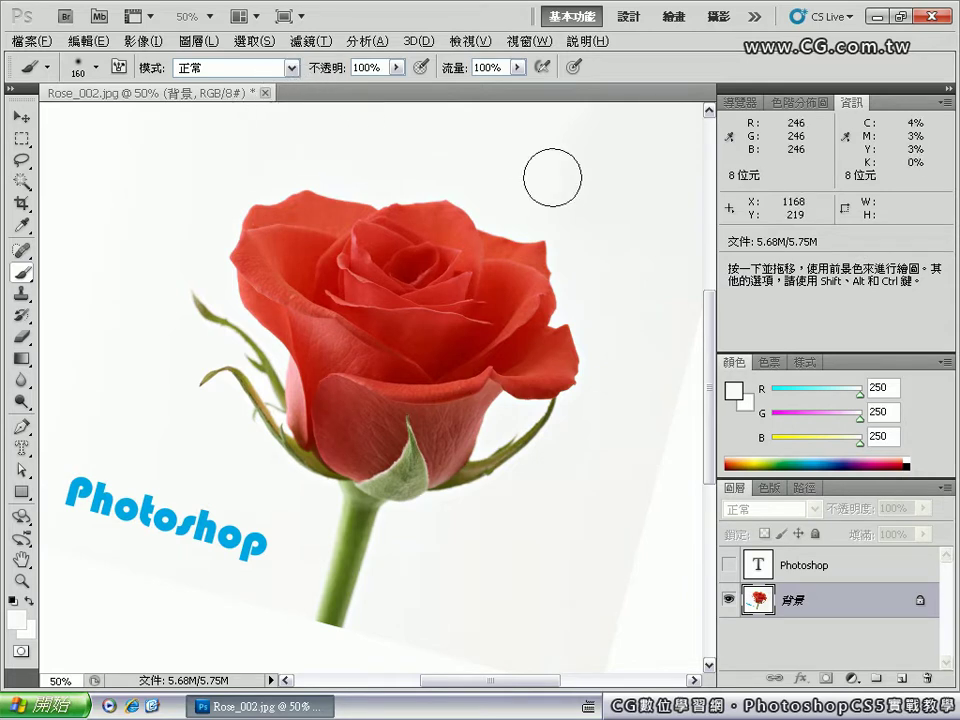
left_click(567, 150, "alt")
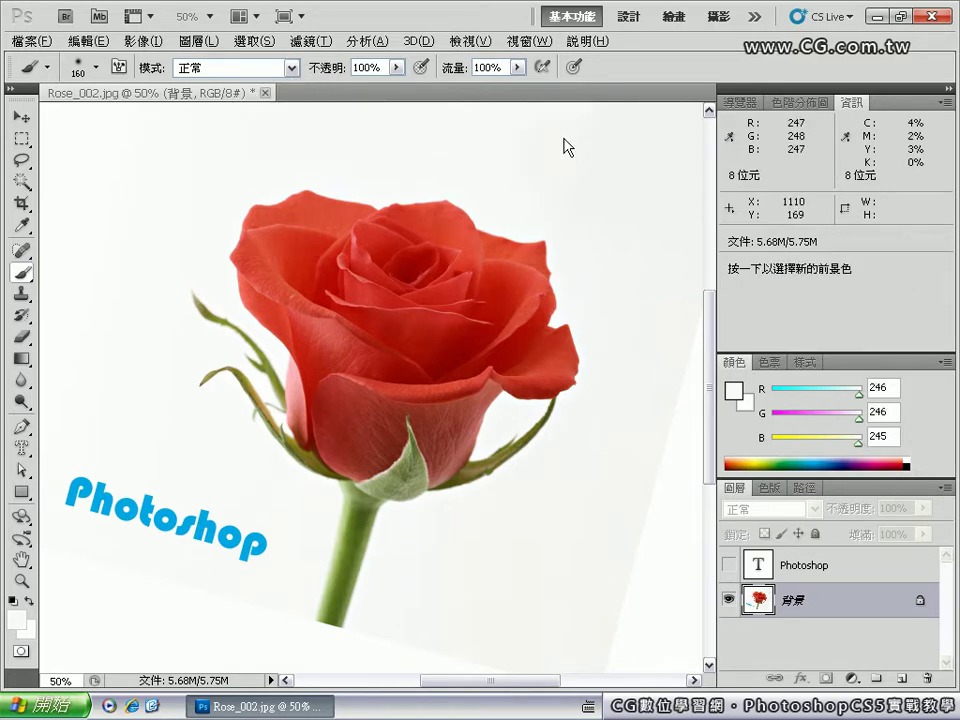
left_click(656, 410, "alt")
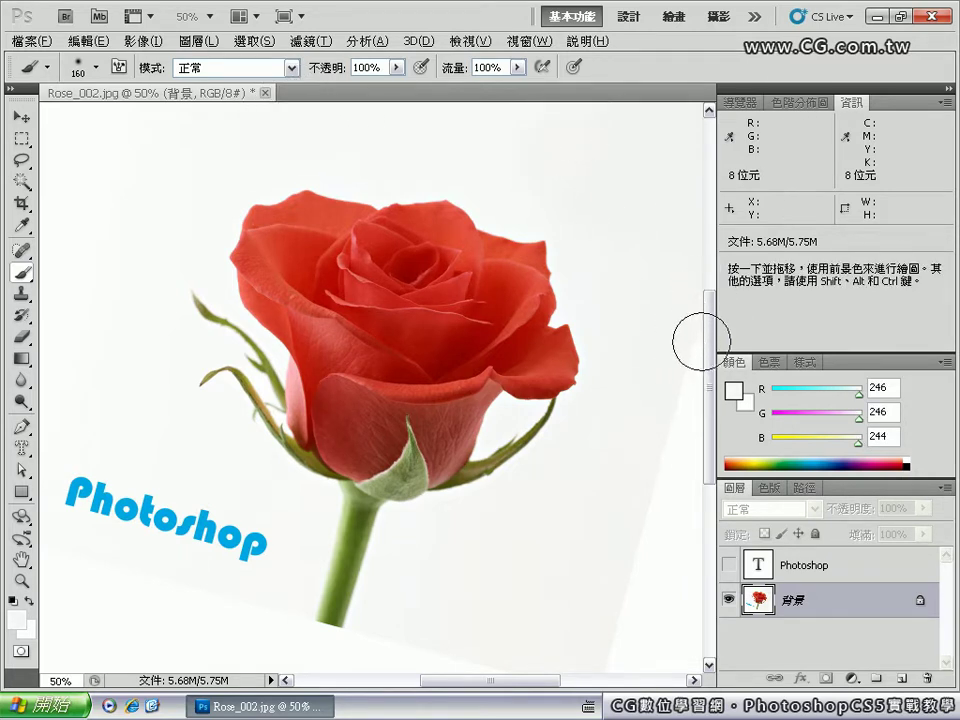
left_click(651, 583, "alt")
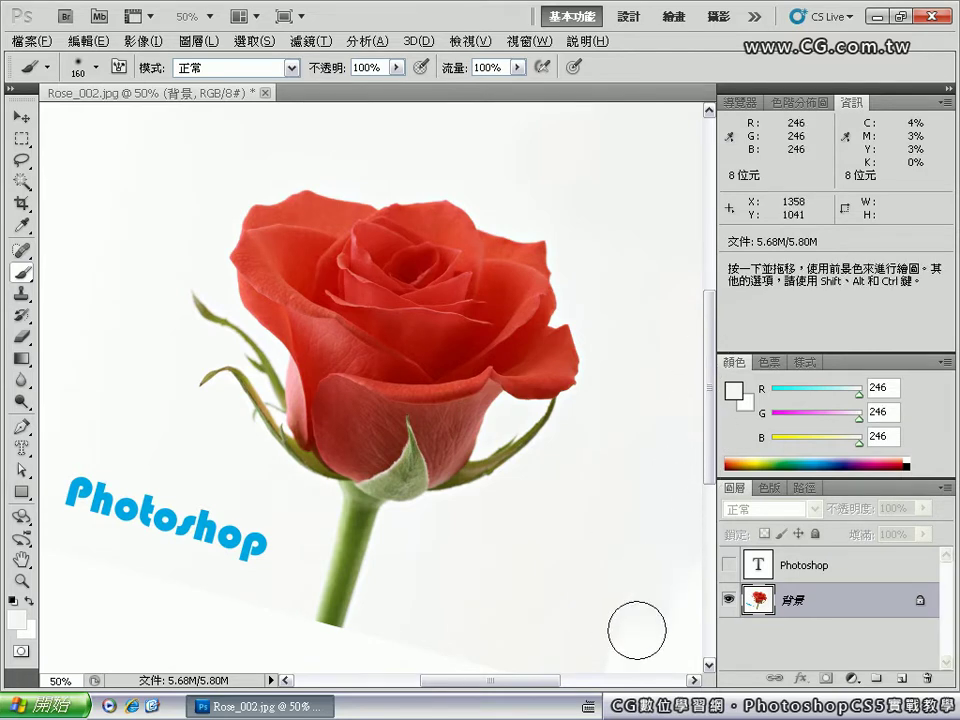
left_click(606, 628, "alt")
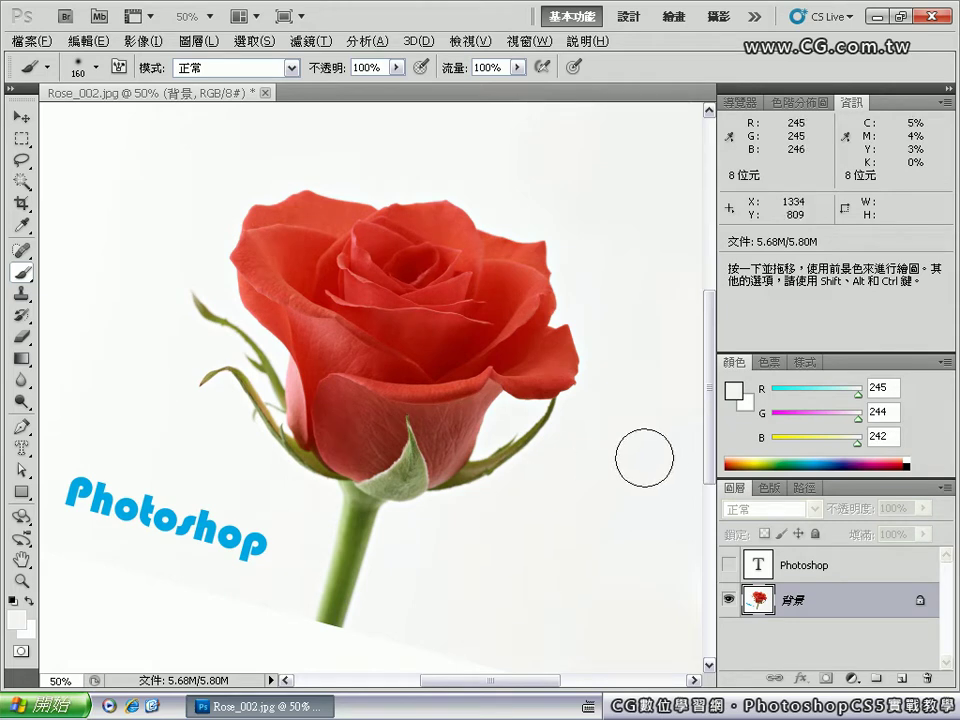
Revert the rose photo to its last saved version.
left_click(98, 42)
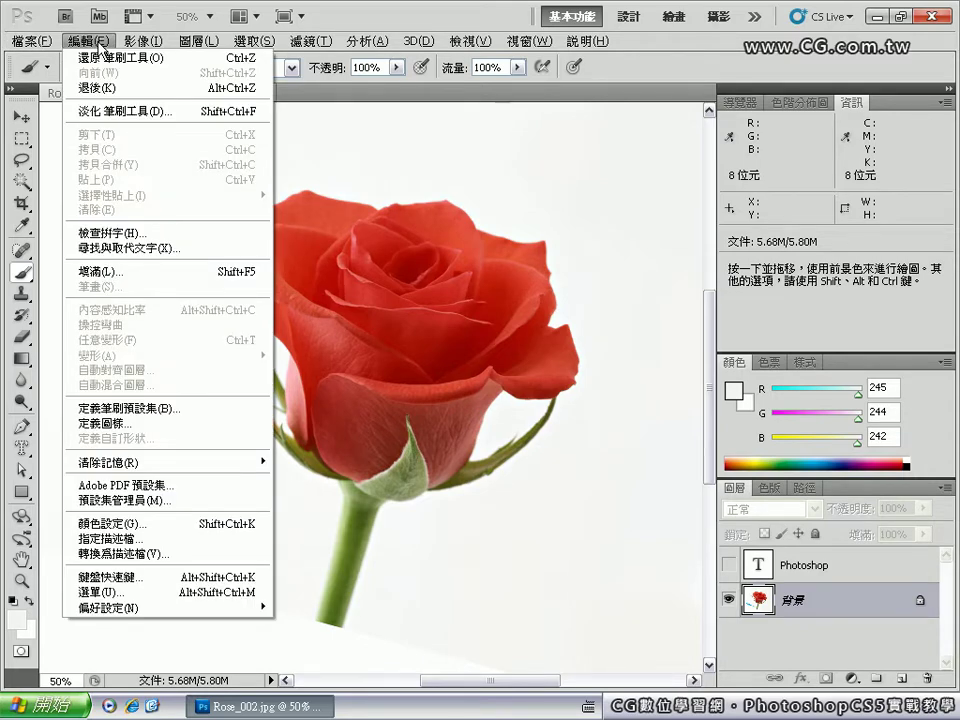
mouse_move(28, 40)
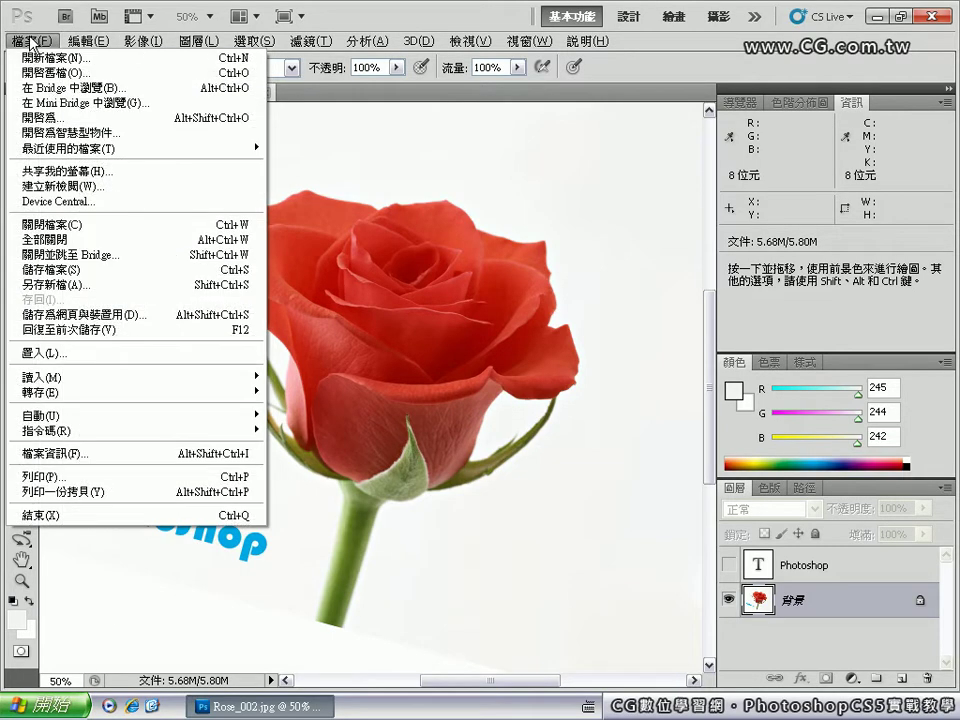
left_click(75, 331)
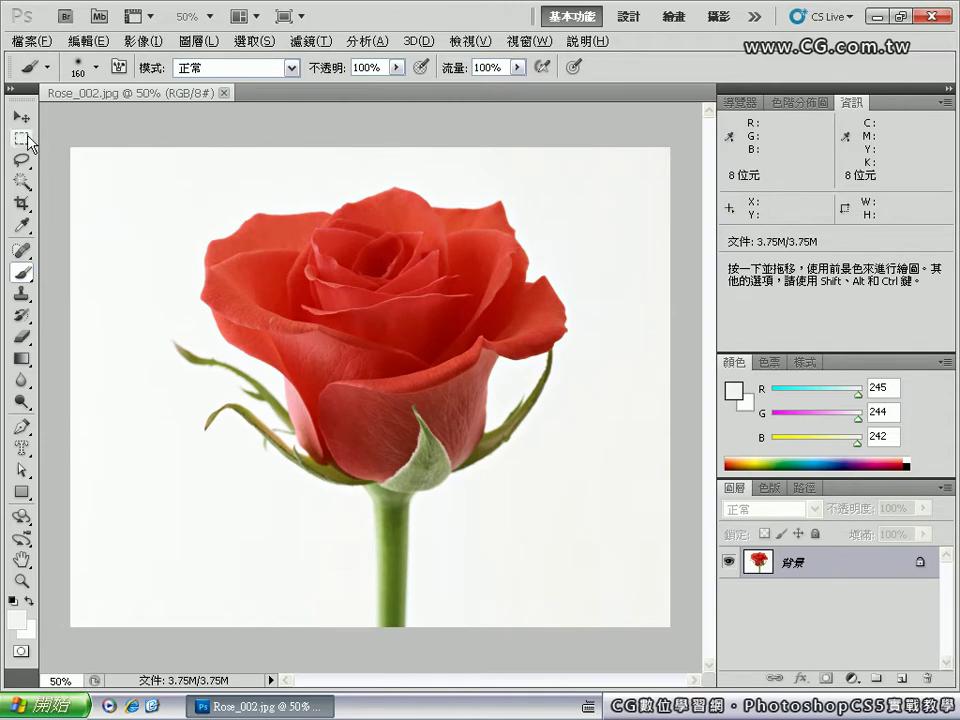
left_click(21, 138)
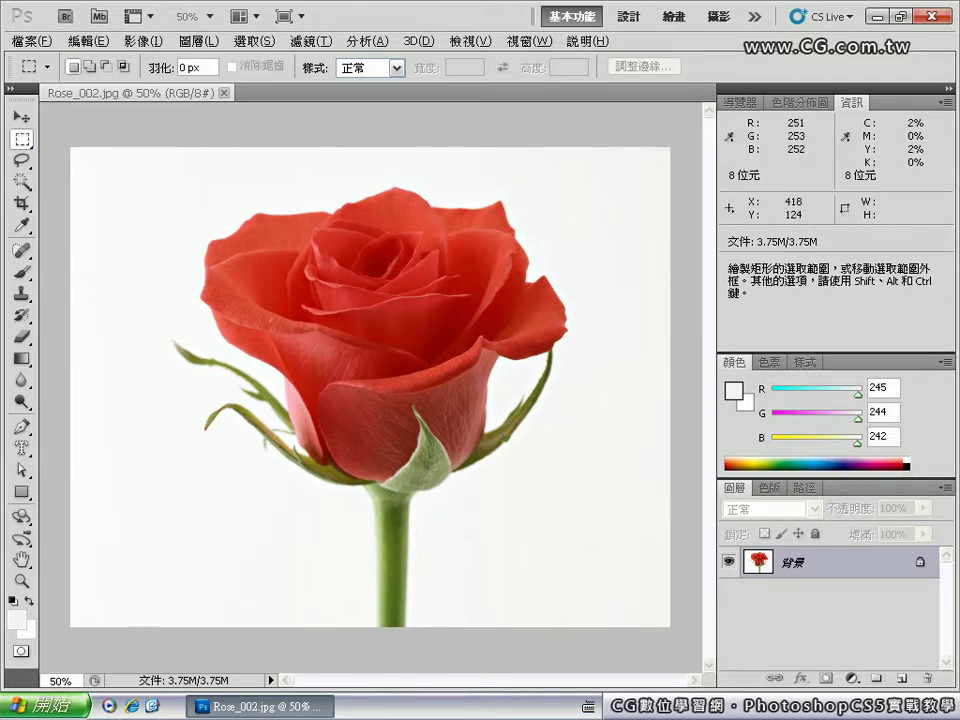
Flip the canvas horizontally, then flip it back.
left_click(141, 41)
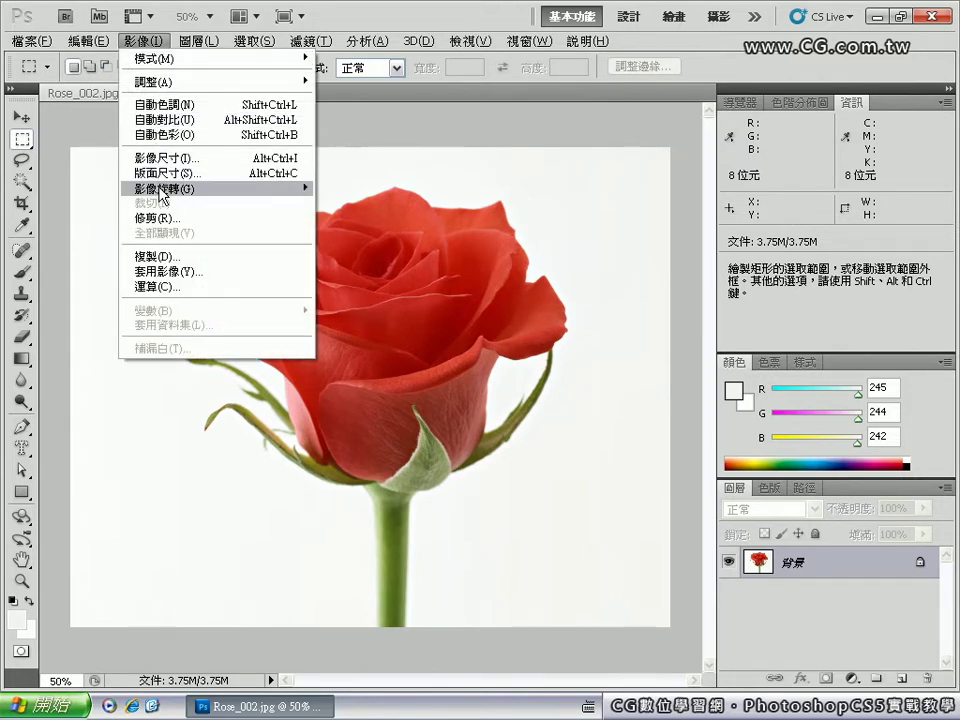
mouse_move(157, 196)
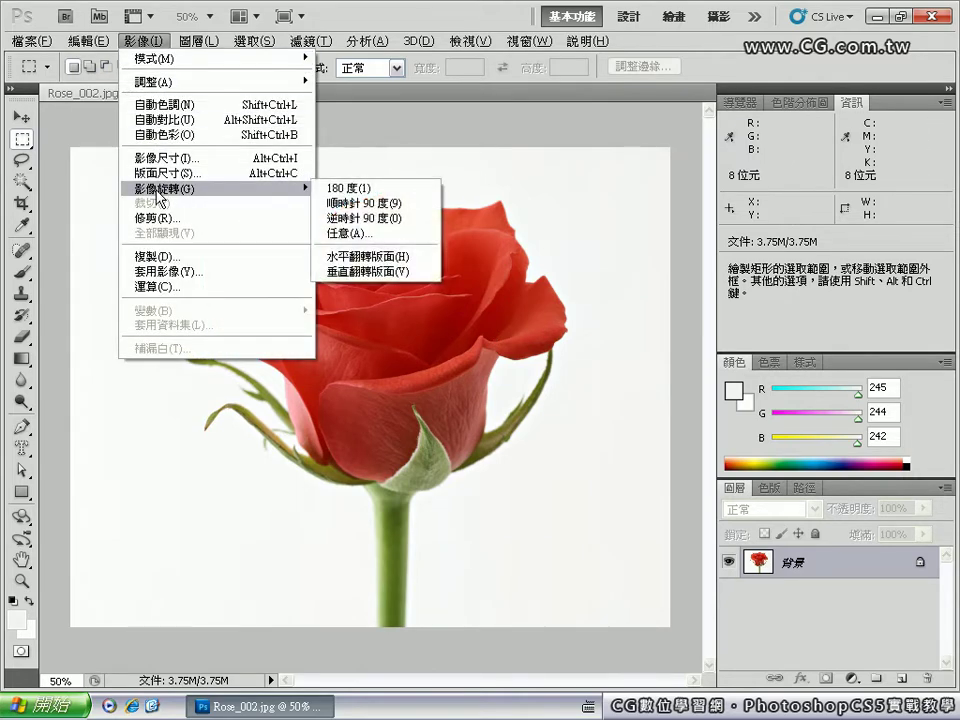
left_click(372, 260)
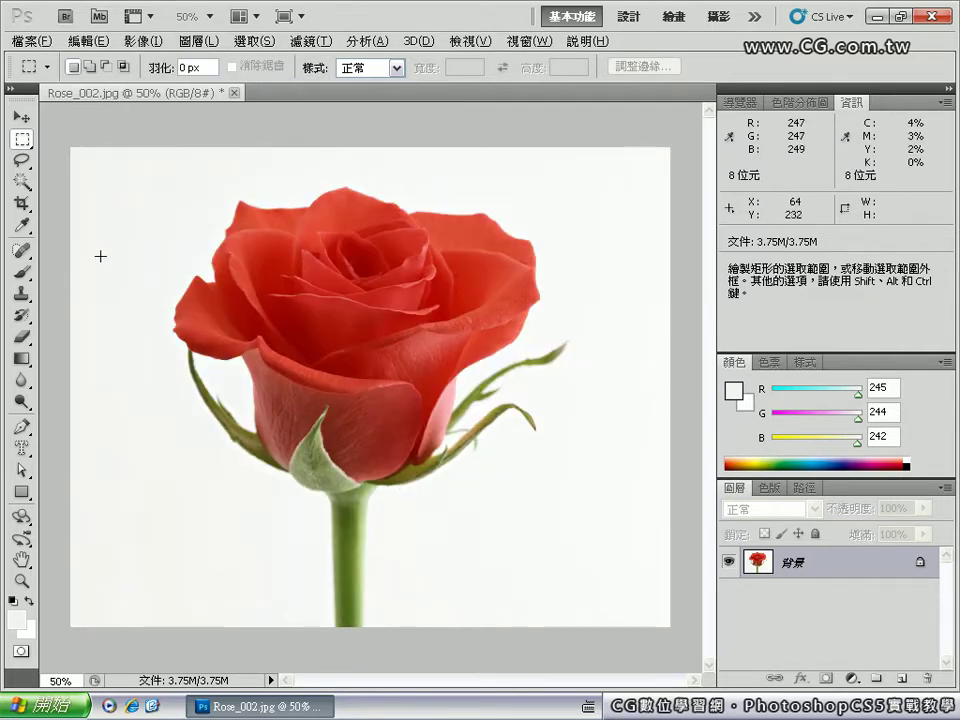
left_click(152, 41)
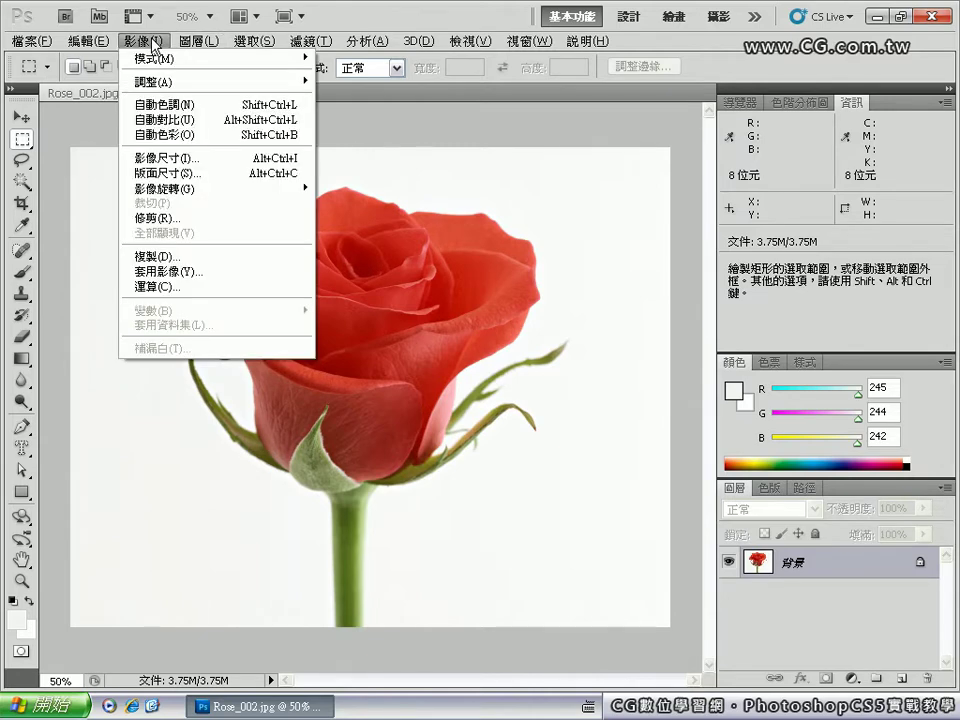
mouse_move(189, 192)
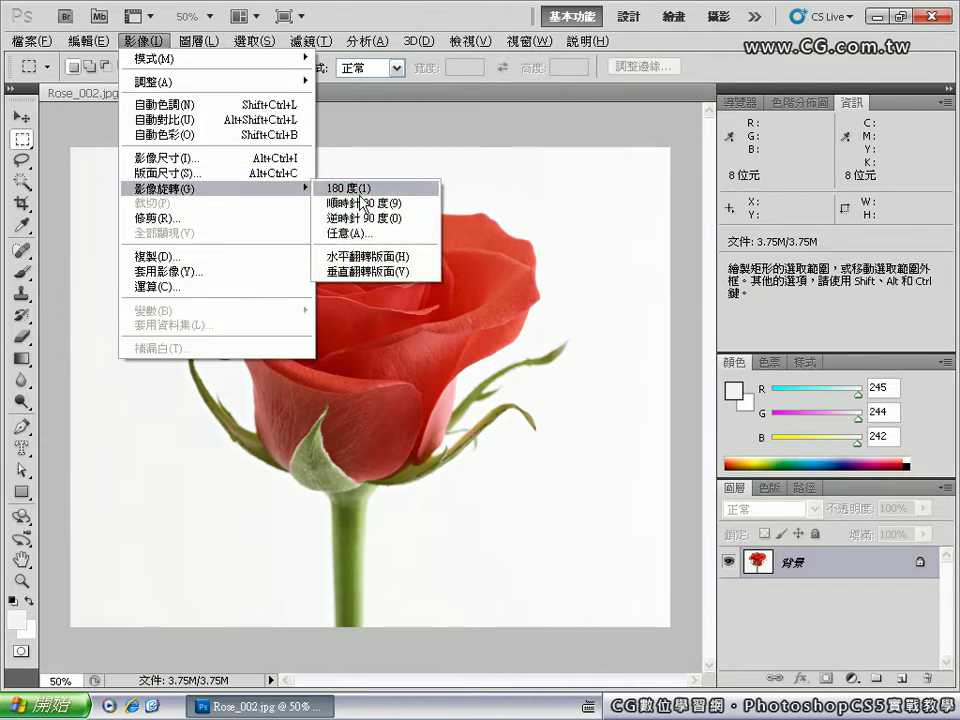
left_click(358, 261)
Flip the canvas vertically, then undo the vertical flip.
left_click(152, 41)
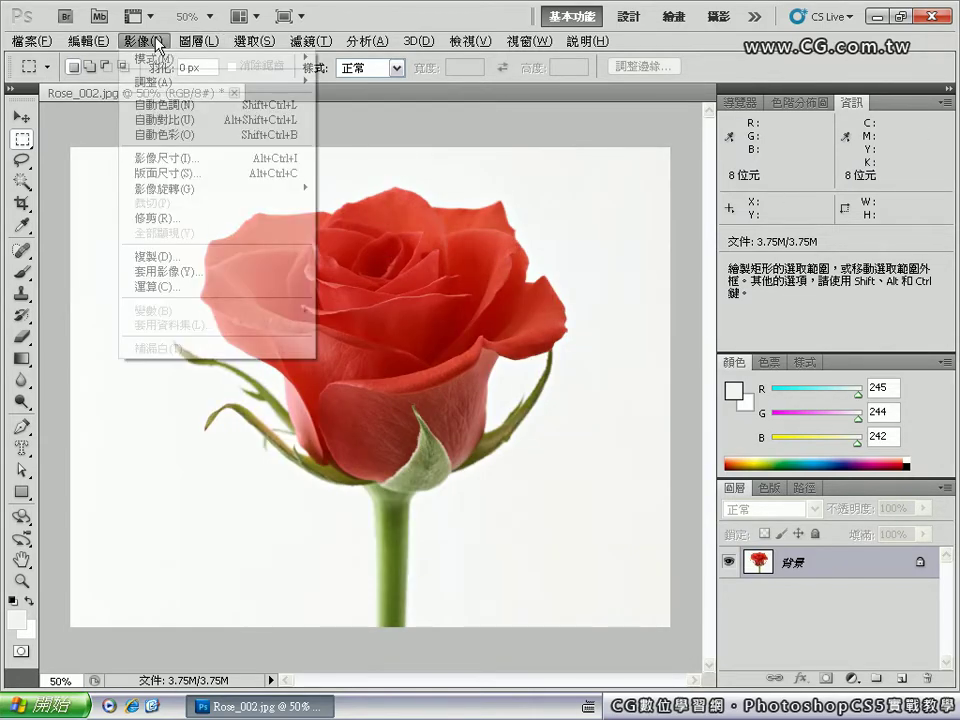
mouse_move(229, 190)
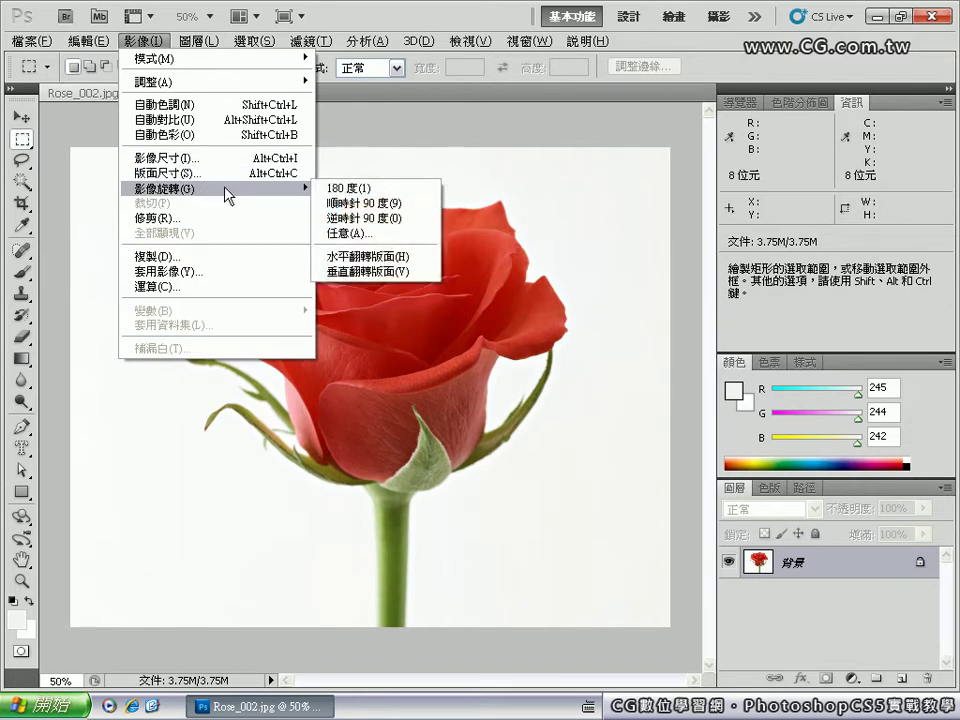
left_click(405, 280)
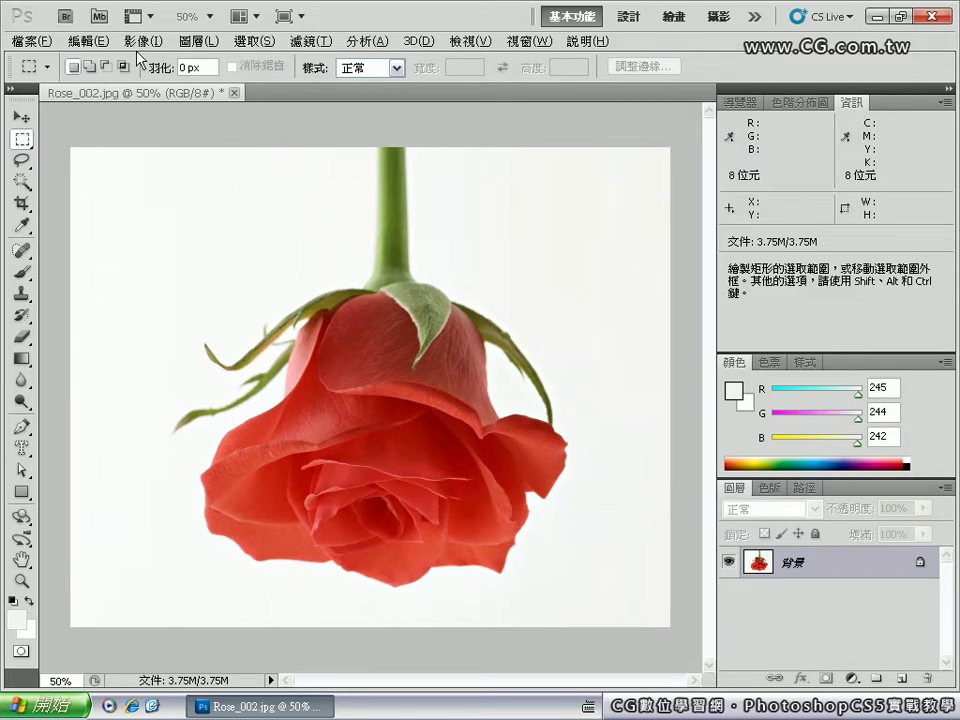
left_click(99, 44)
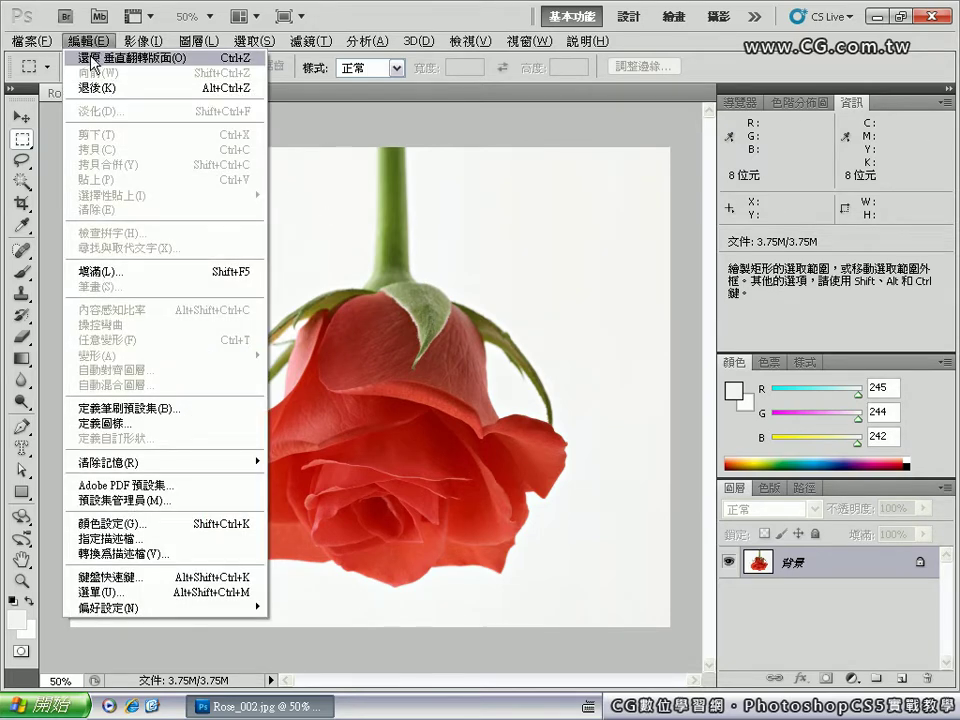
left_click(94, 58)
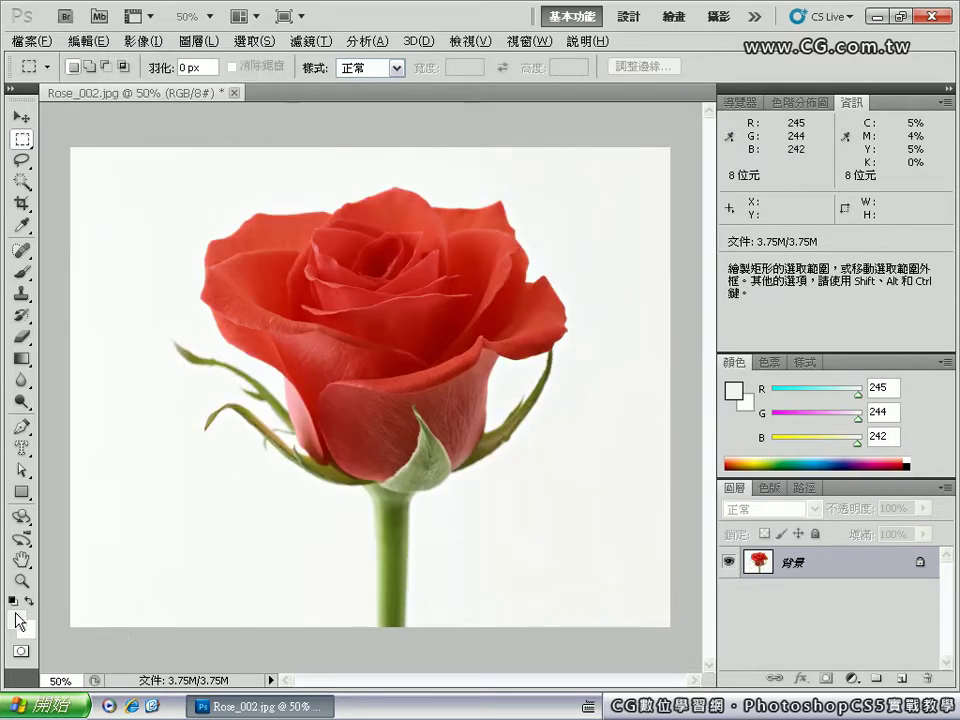
Reset default colours, then commit a 26 pt Bauhaus 93 'Photoshop' type-mask selection at lower left.
key("d")
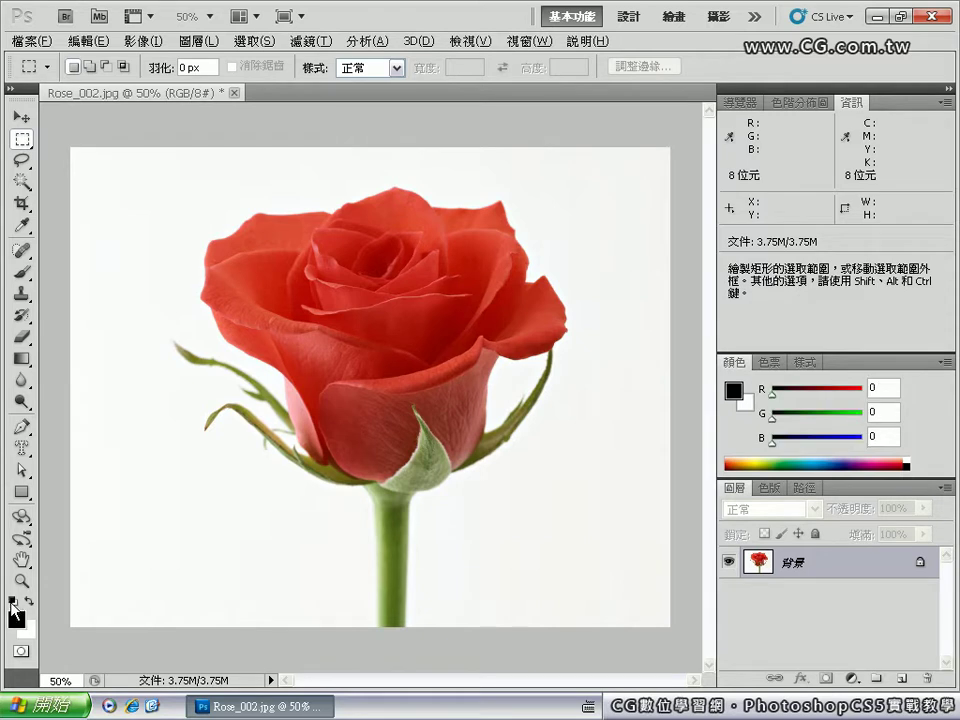
left_click(22, 449)
left_click(101, 566)
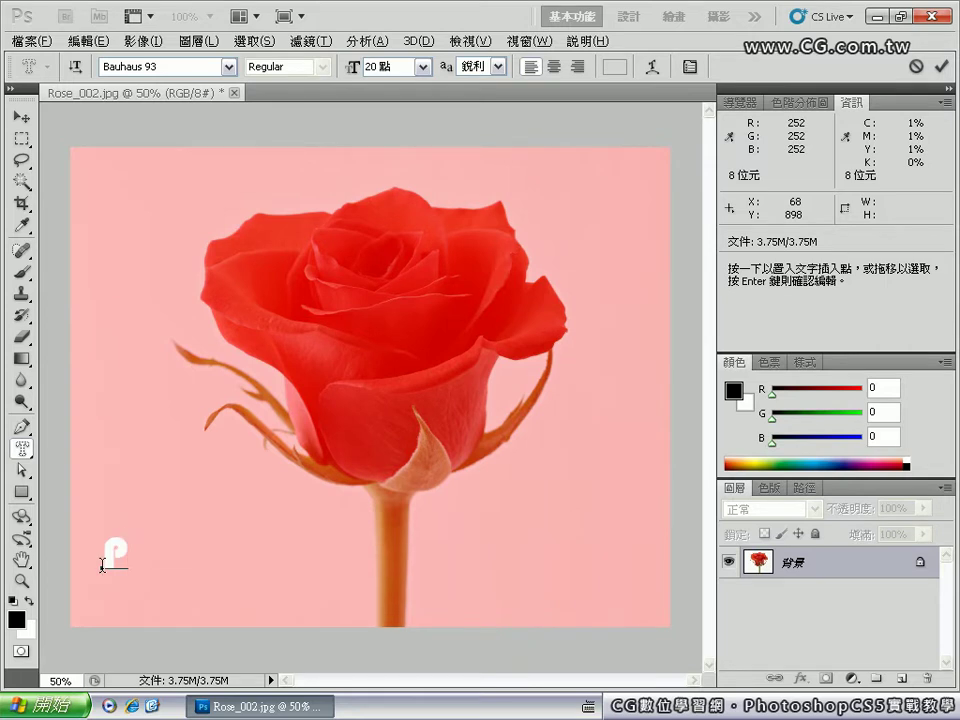
type("hotoshop")
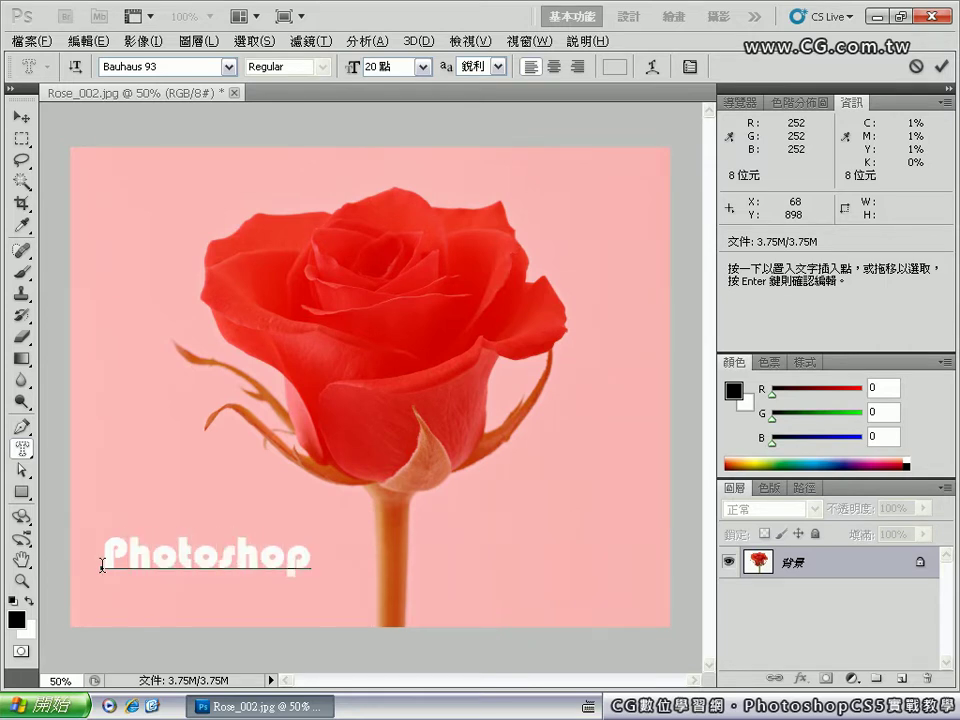
key("ctrl+a")
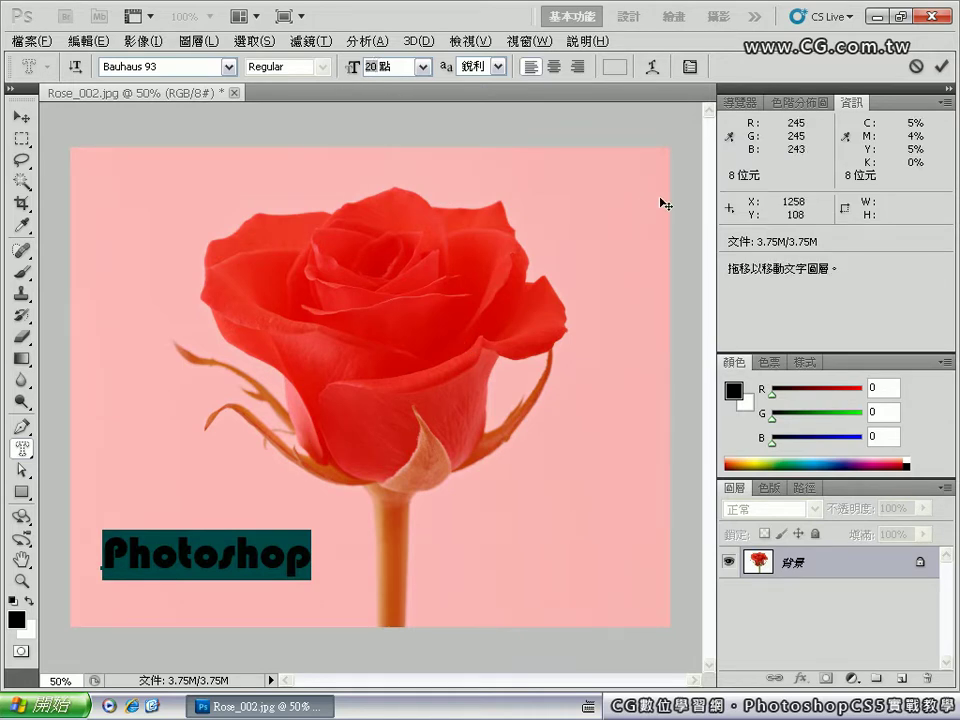
type("26")
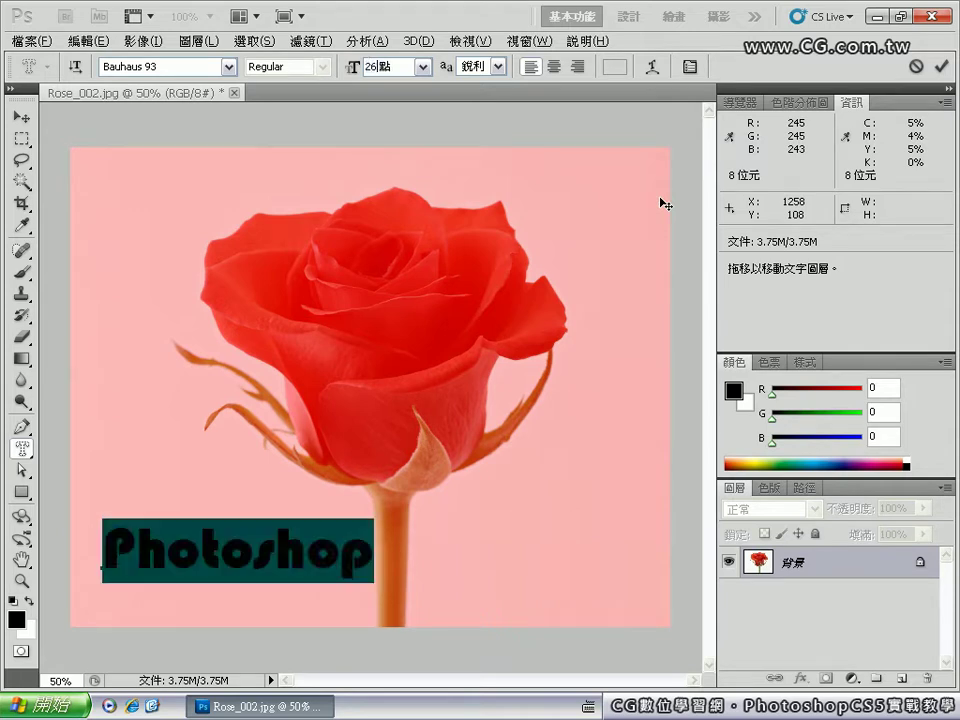
left_click(939, 68)
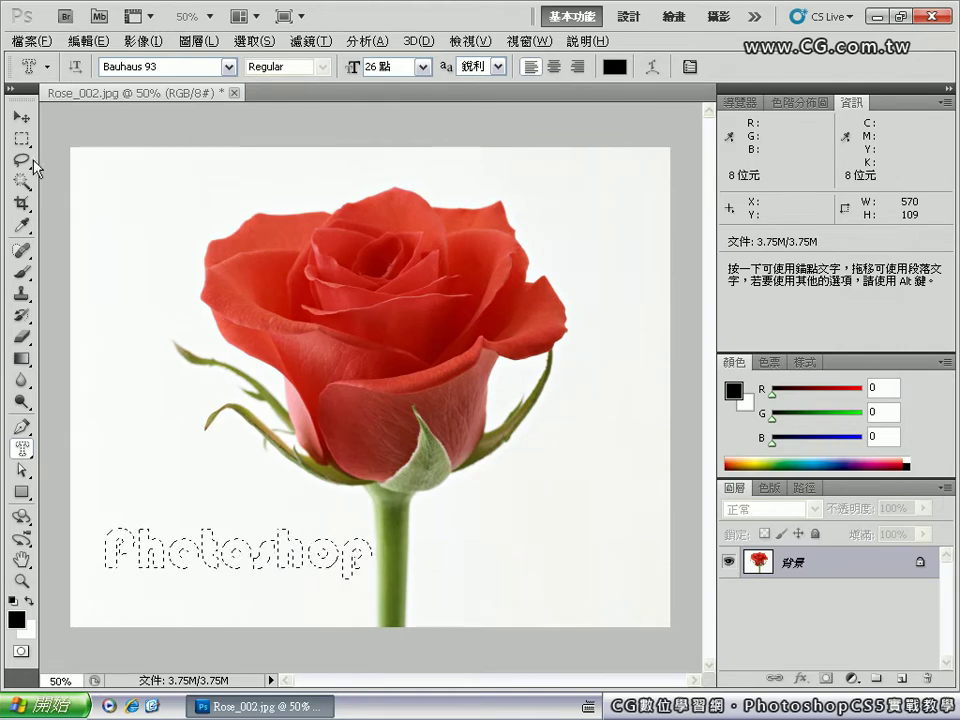
Shift the lettering selection down-left, fill it with light blue (96/163/217), and deselect.
left_click(21, 138)
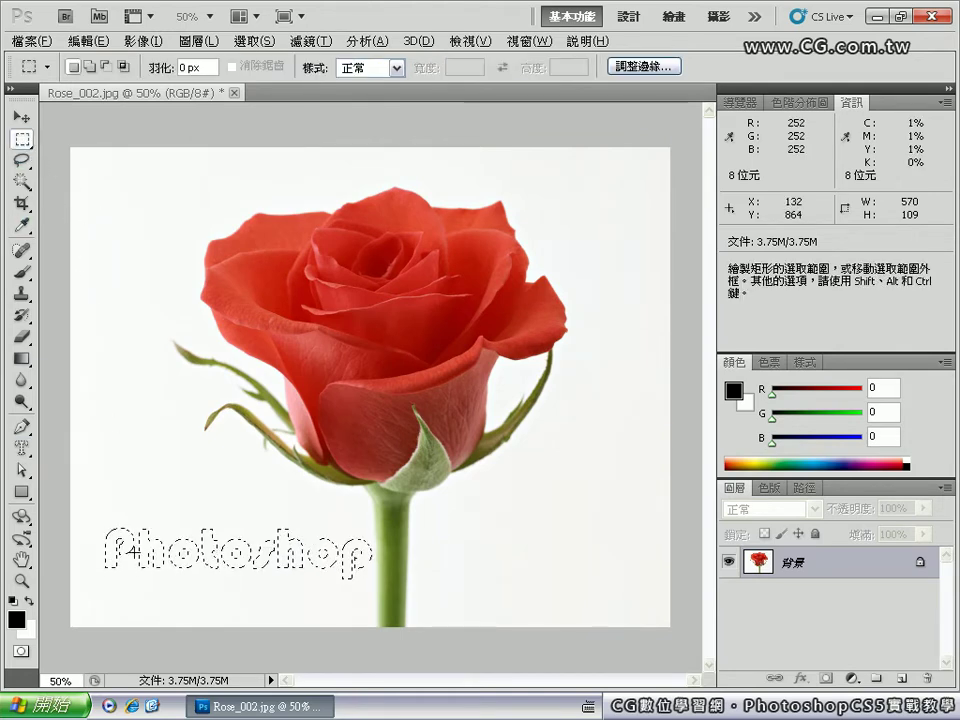
left_click_drag(144, 553, 122, 573)
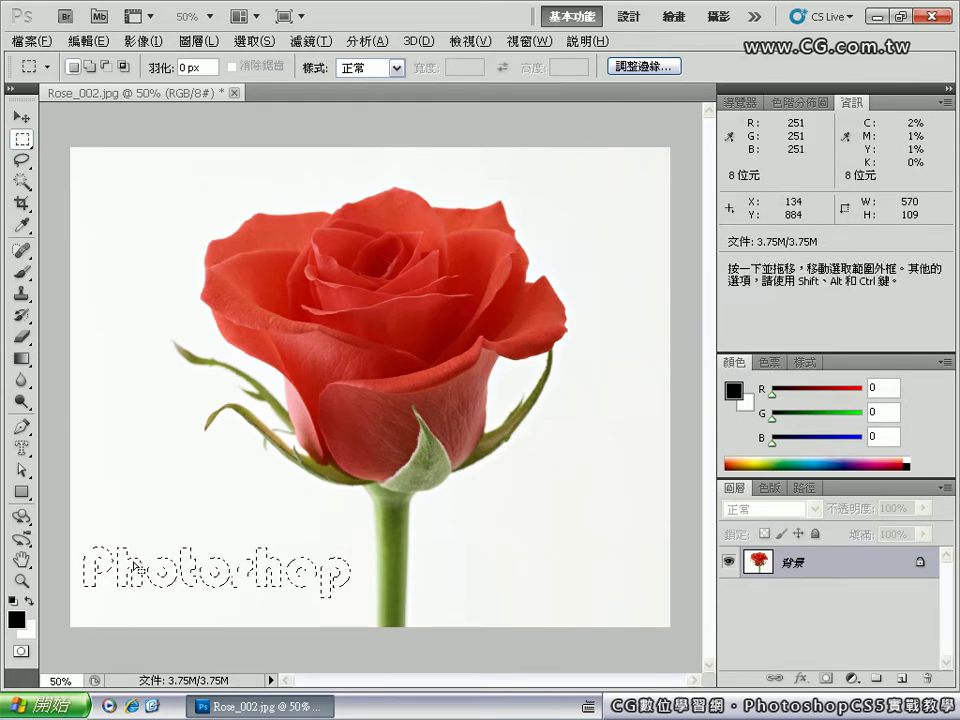
mouse_move(137, 567)
left_mouse_down()
mouse_move(126, 564)
mouse_move(130, 577)
mouse_move(140, 572)
left_mouse_up()
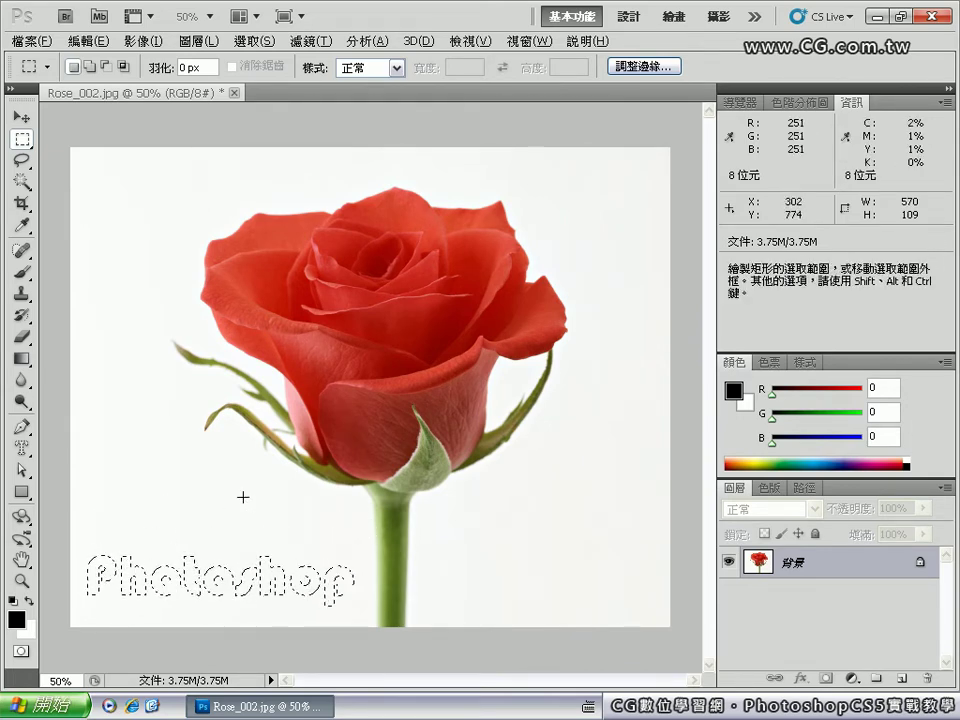
left_click(825, 458)
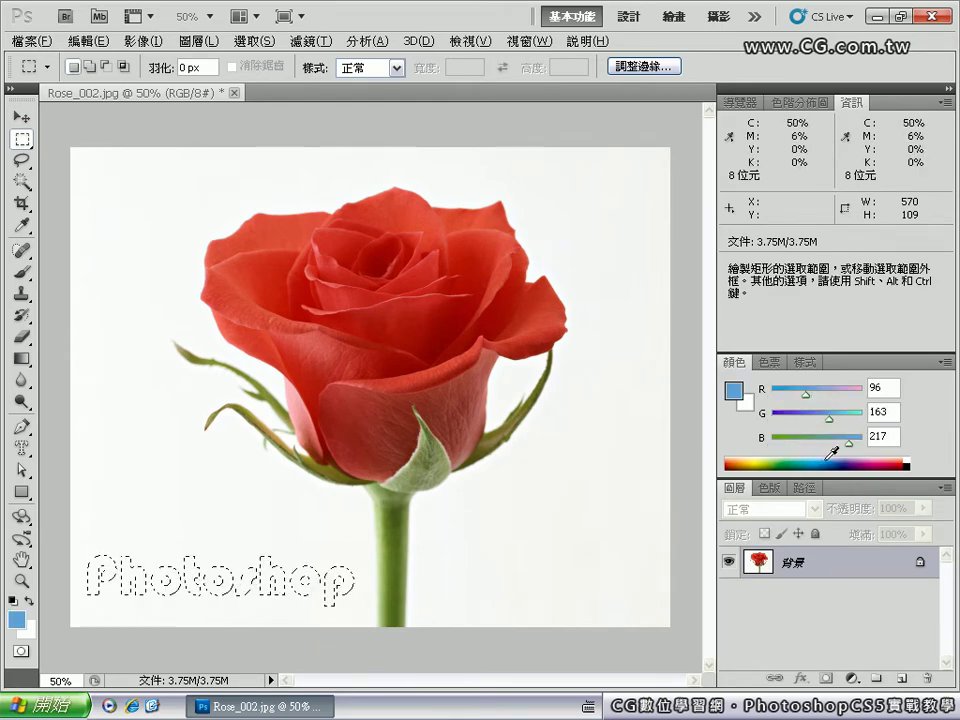
key("alt+BackSpace")
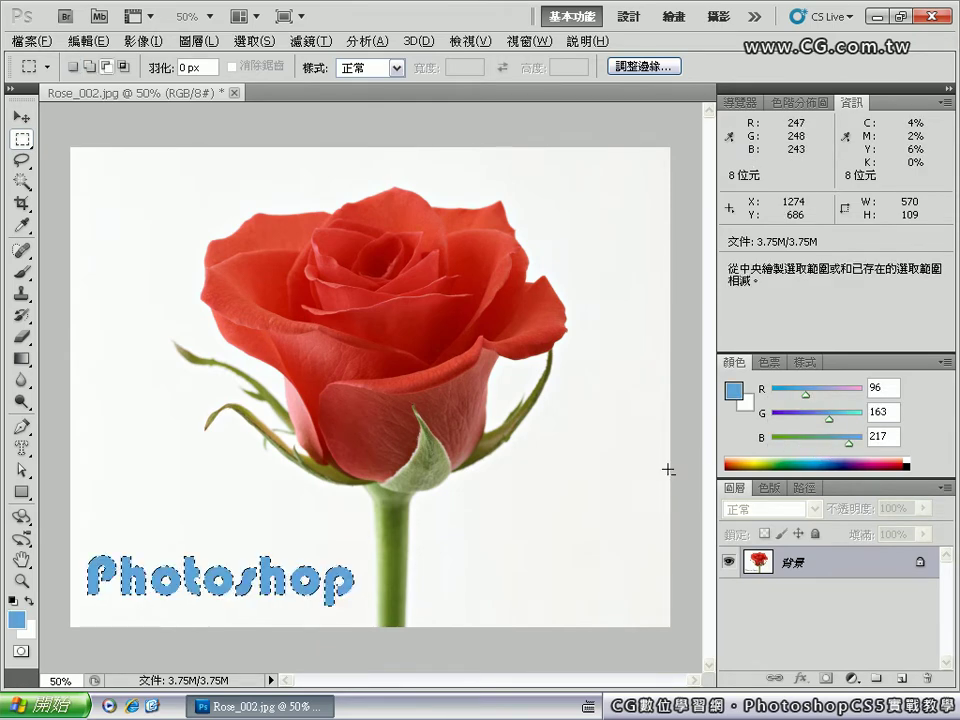
left_click(510, 525)
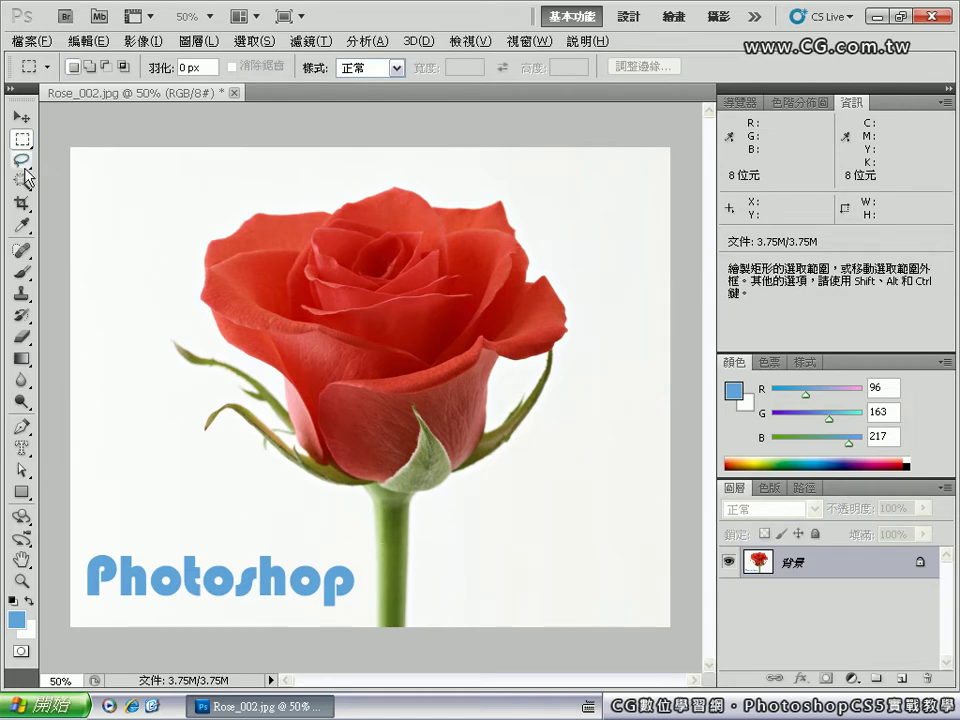
left_click(86, 41)
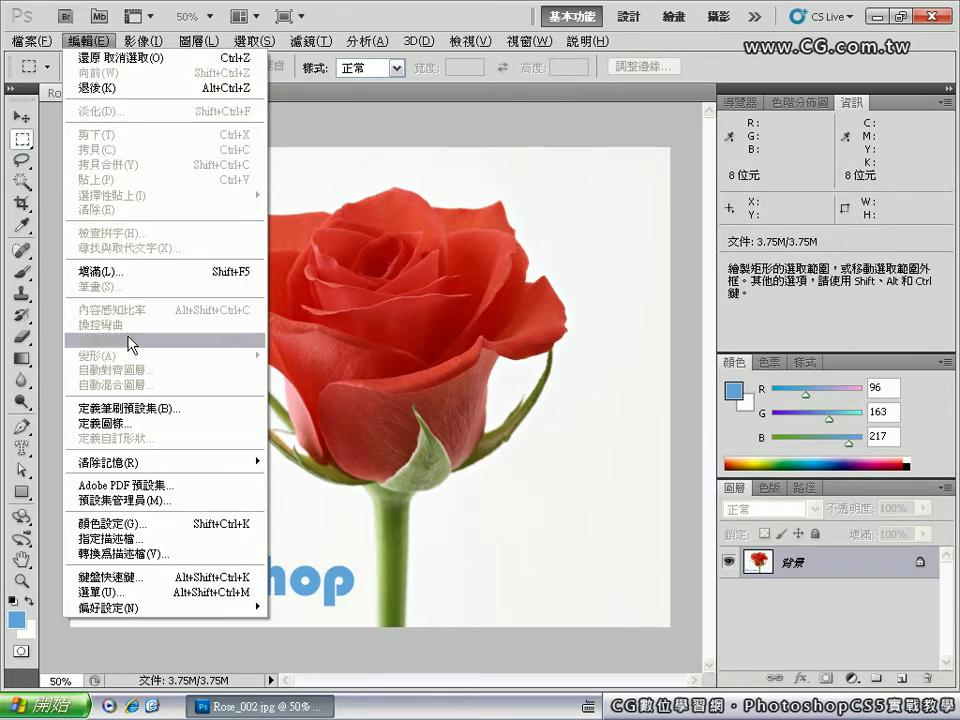
left_click(345, 272)
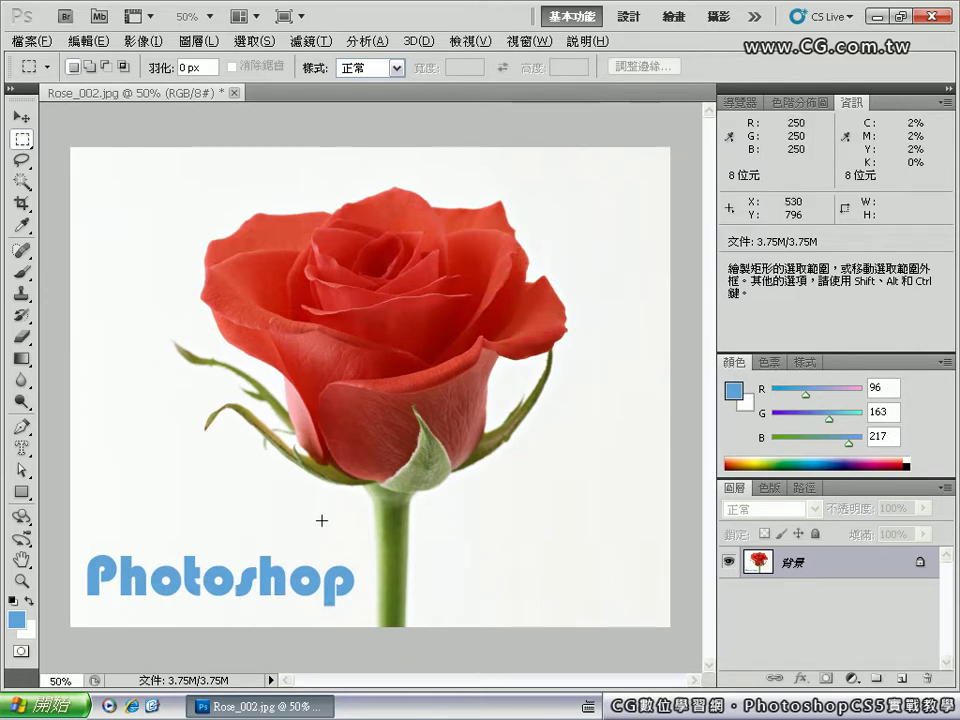
left_click(22, 162)
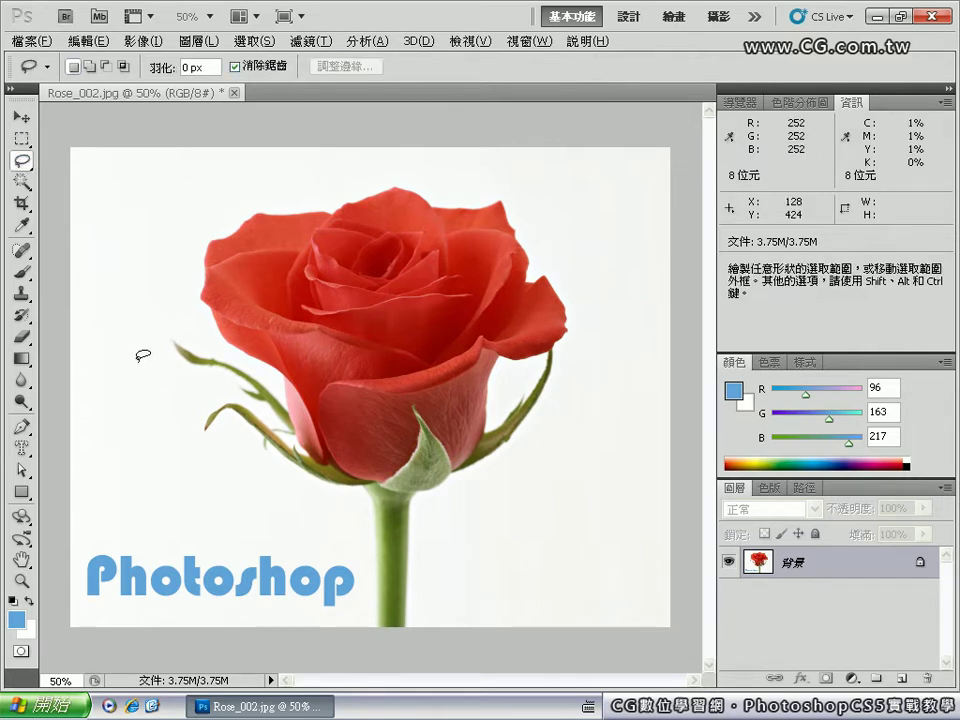
Lasso the rose and stem, trial-rotate it about 15° with Free Transform, then cancel.
mouse_move(289, 521)
left_mouse_down()
mouse_move(129, 349)
mouse_move(178, 182)
mouse_move(430, 146)
mouse_move(598, 241)
mouse_move(598, 432)
mouse_move(490, 635)
mouse_move(372, 641)
mouse_move(345, 535)
mouse_move(295, 520)
left_mouse_up()
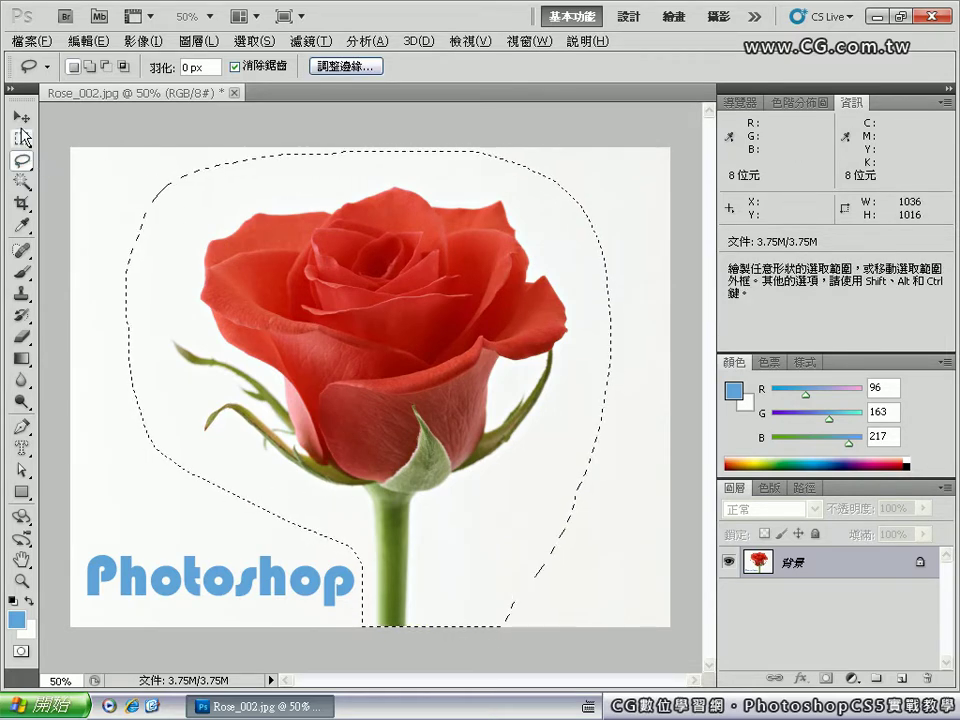
left_click(87, 41)
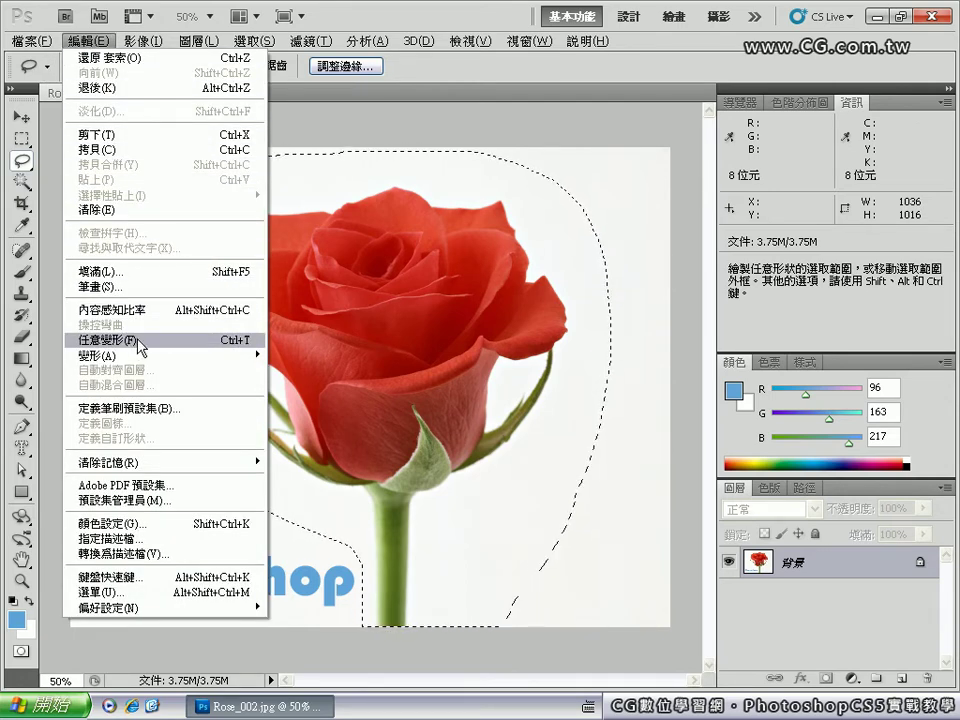
left_click(140, 345)
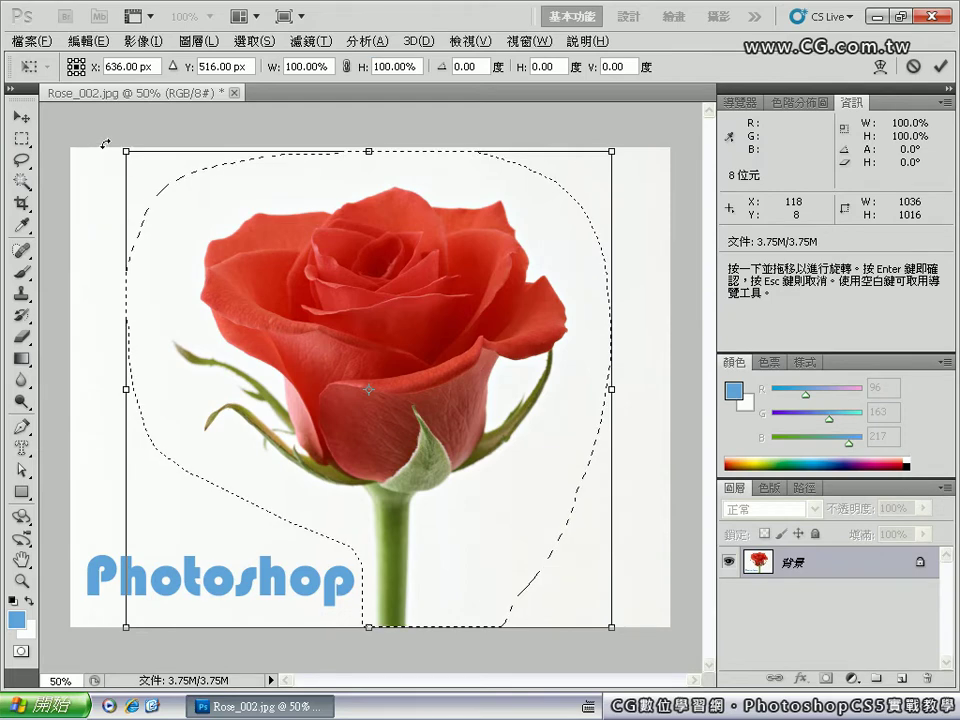
left_click_drag(102, 142, 177, 115)
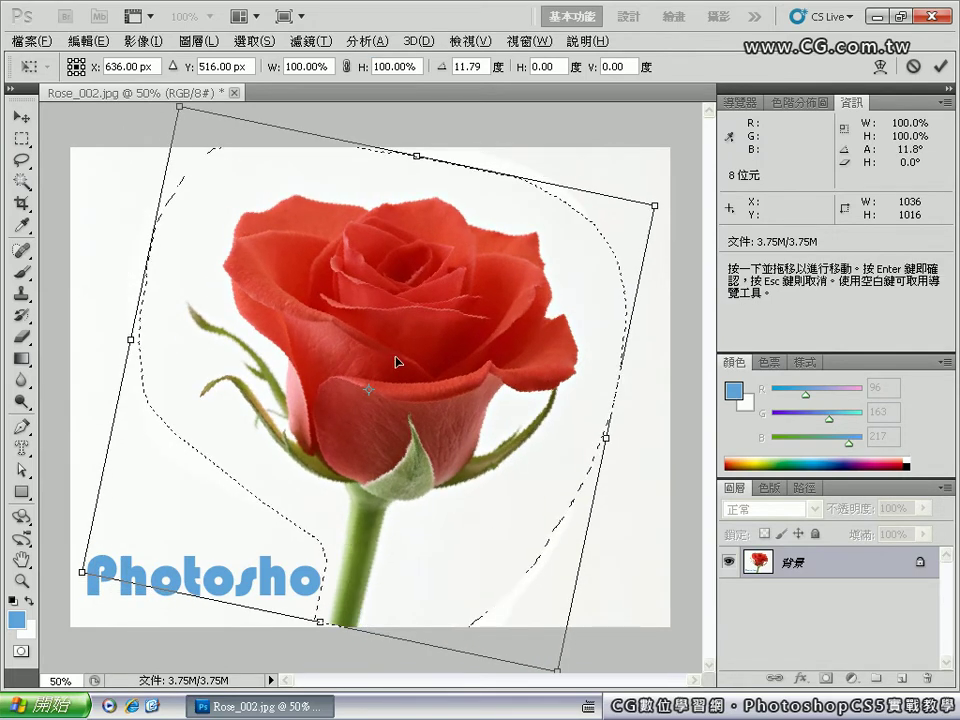
left_click_drag(344, 360, 428, 364)
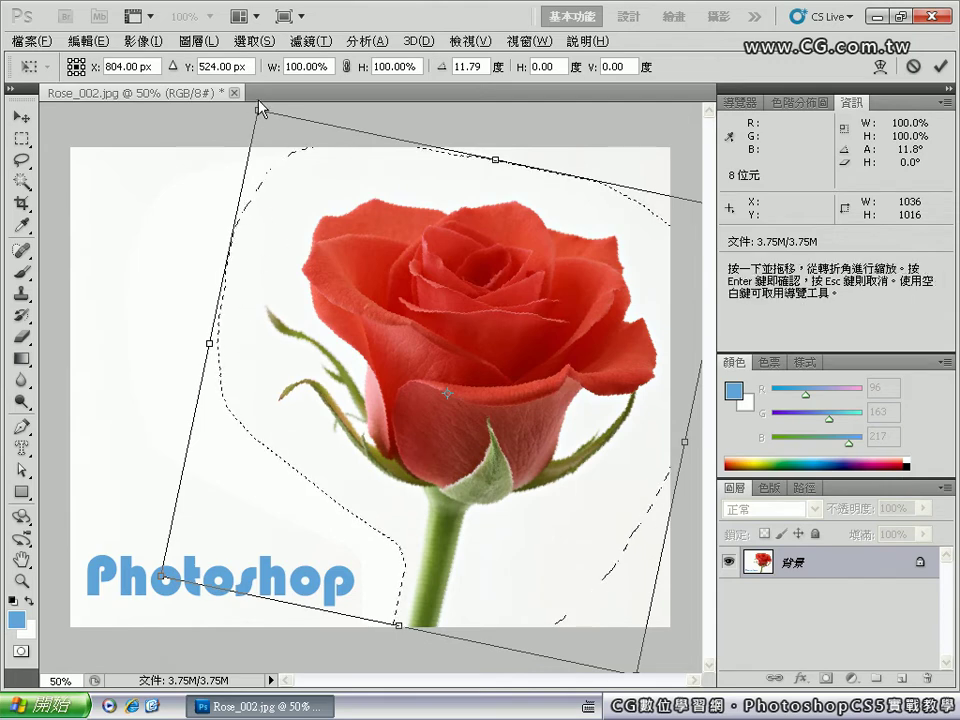
left_click_drag(242, 117, 260, 104)
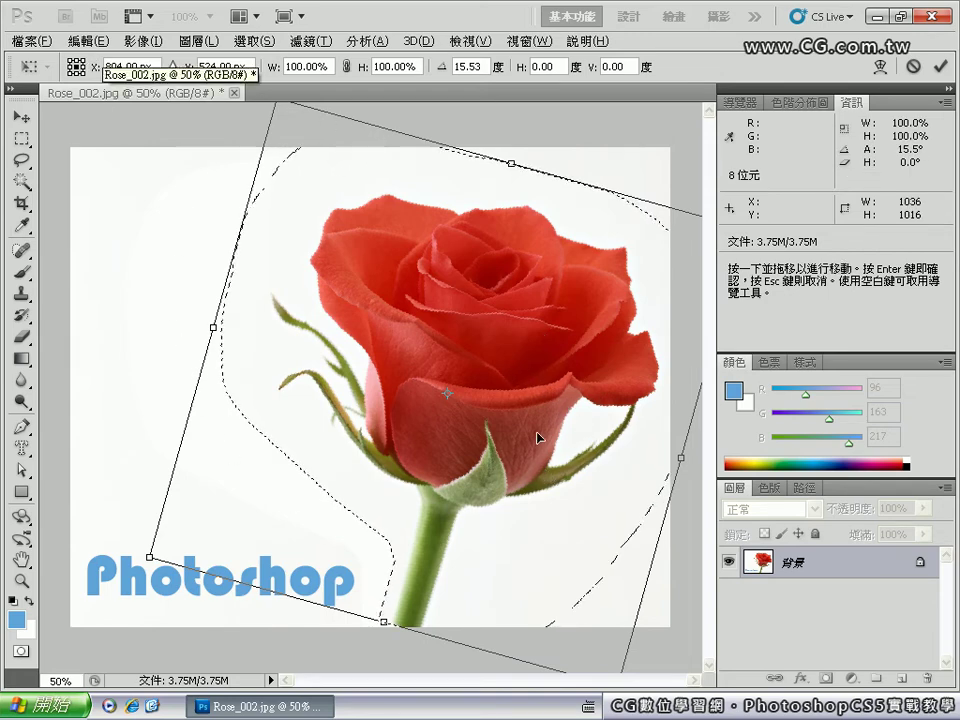
left_click(914, 68)
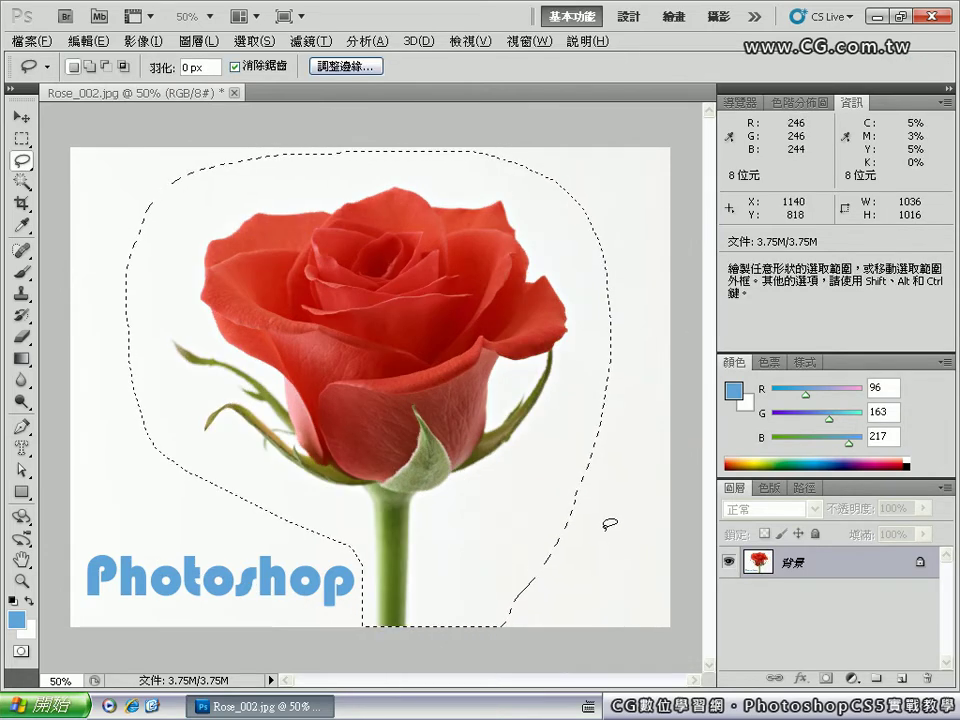
Deselect and revert the rose photo to its saved version, leaving the Image menu unused.
left_click(609, 522)
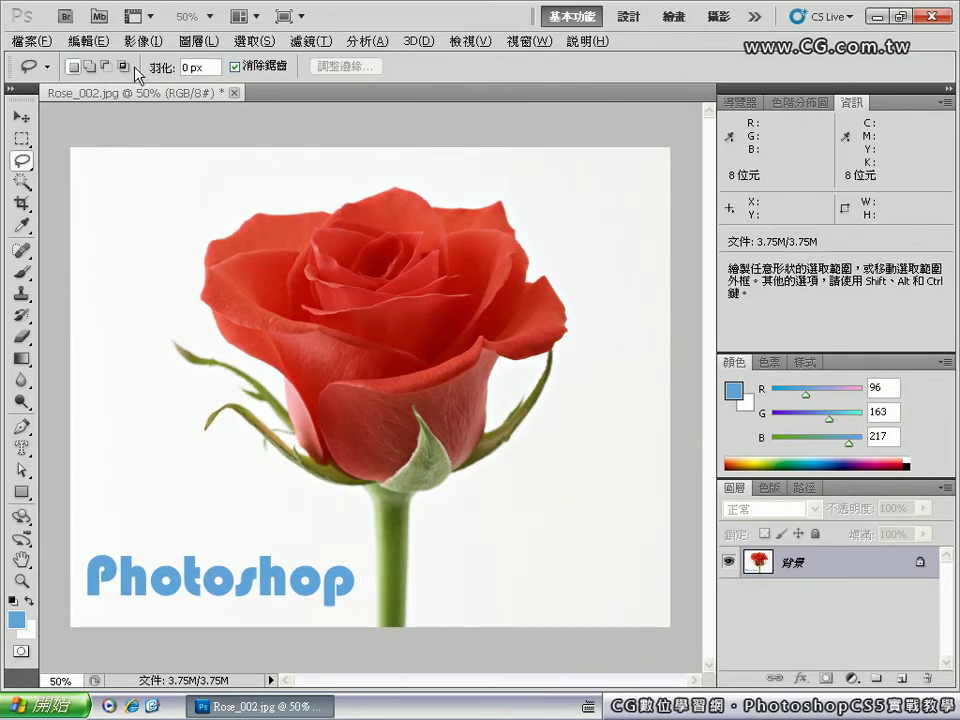
left_click(31, 41)
left_click(72, 323)
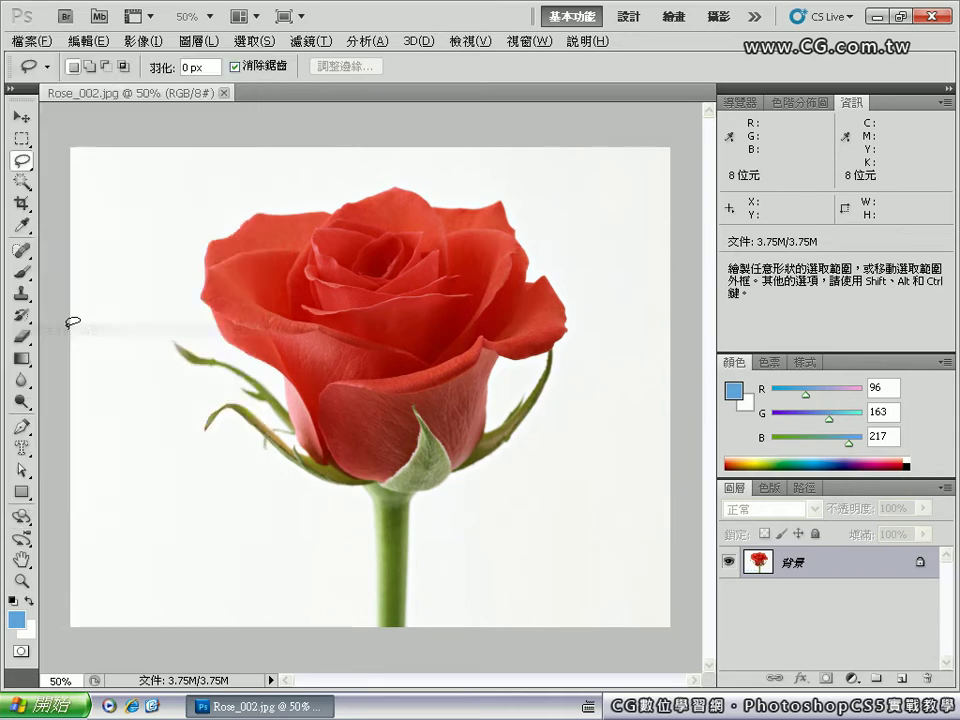
left_click(147, 42)
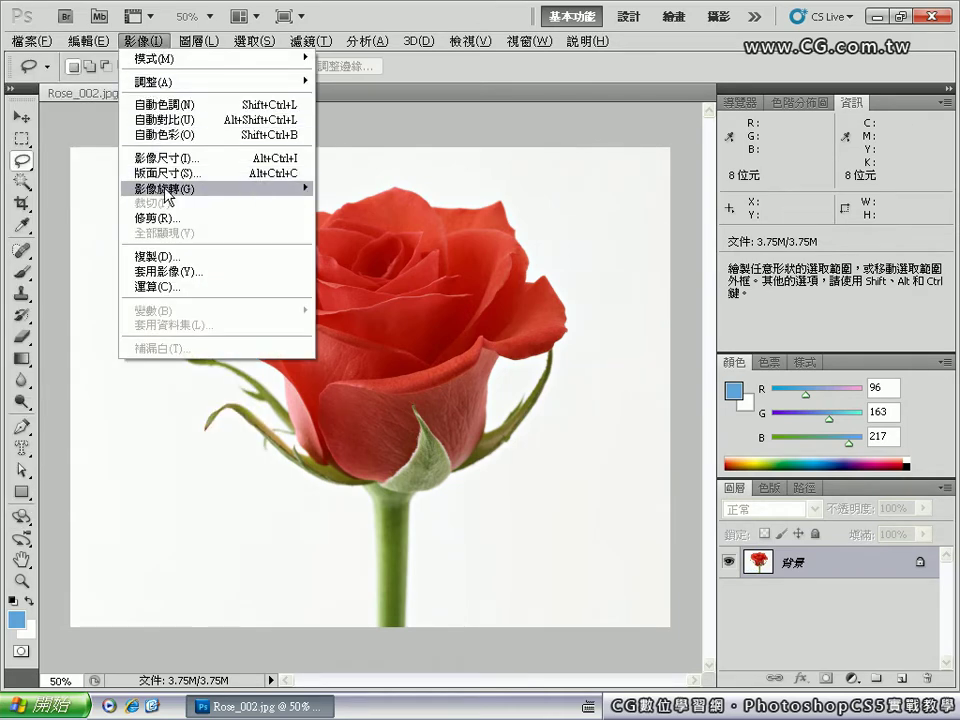
mouse_move(184, 190)
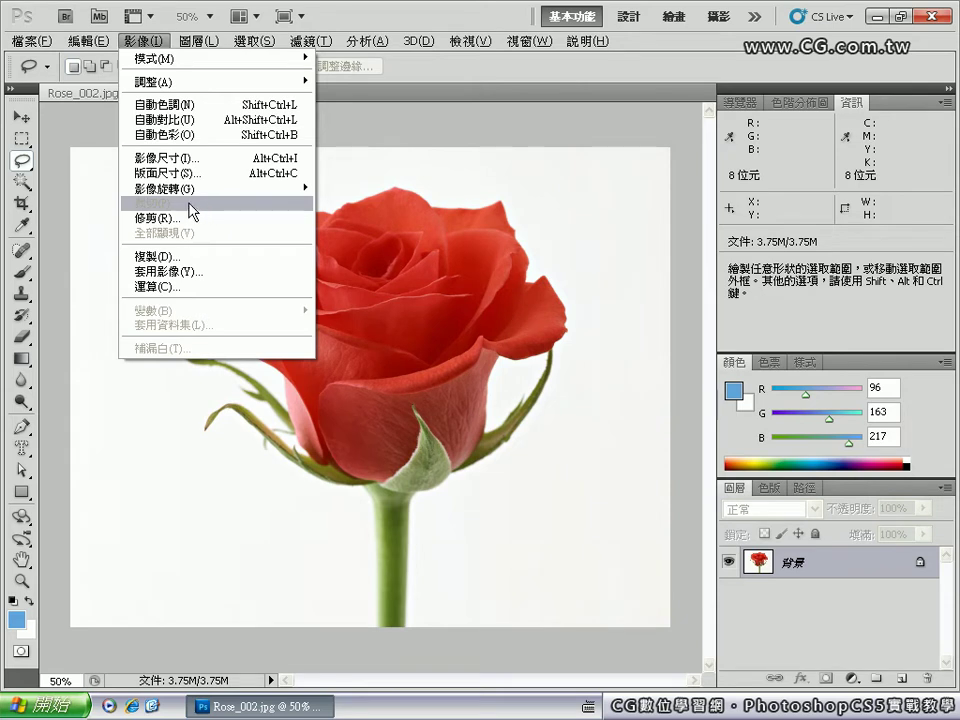
left_click(365, 88)
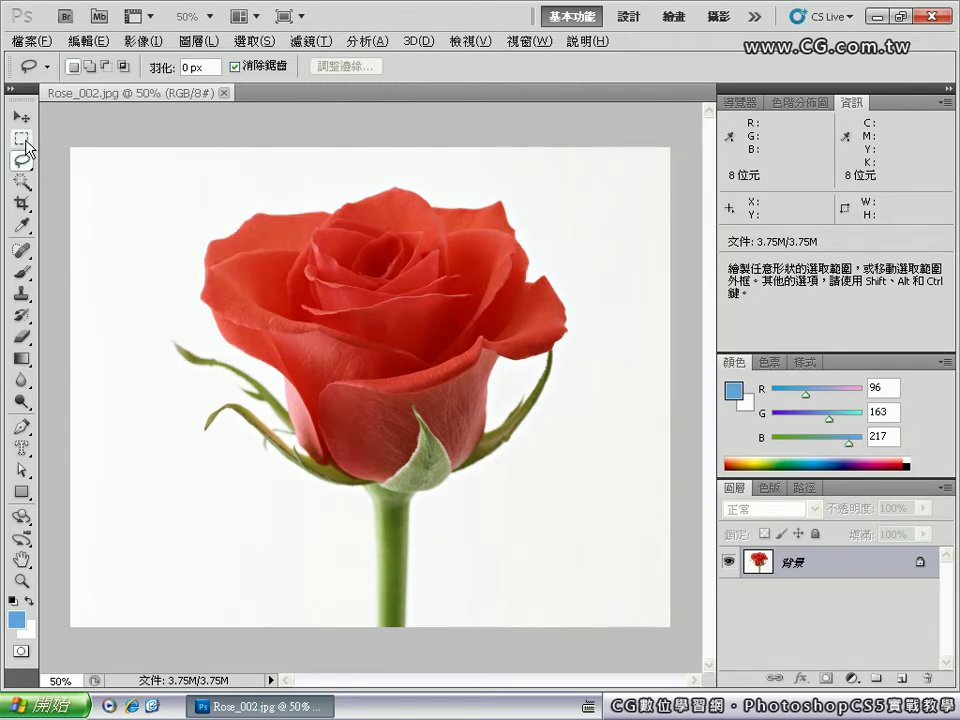
Draw a rectangular selection tightly around the rose and nudge it right and down.
left_click(22, 140)
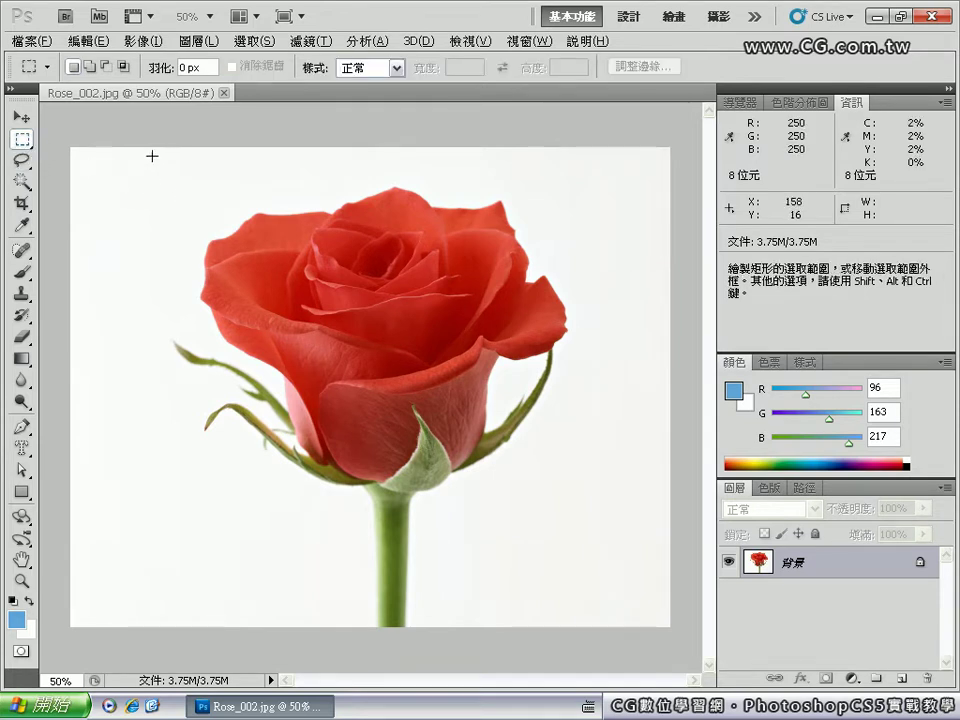
left_click_drag(152, 156, 584, 647)
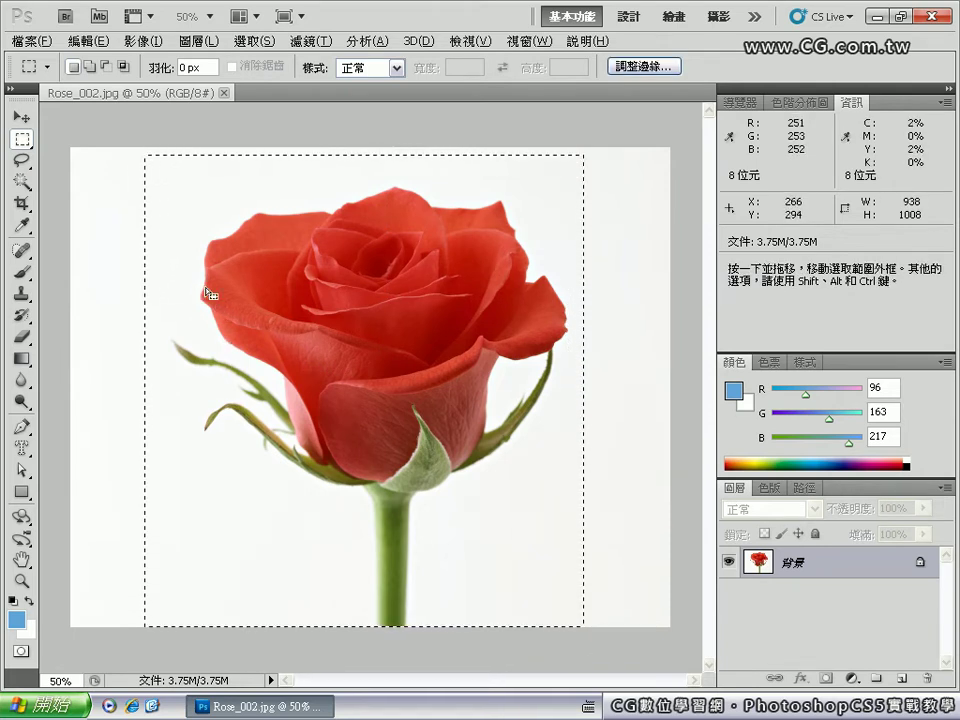
left_click_drag(244, 317, 254, 318)
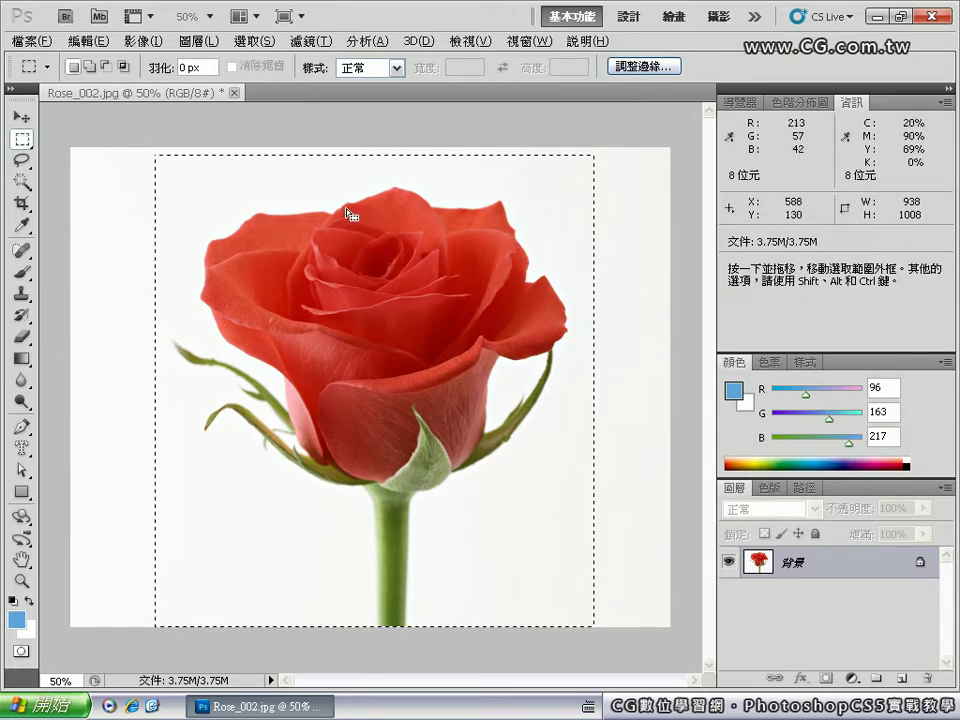
key("Down")
key("Down")
key("Down")
key("Down")
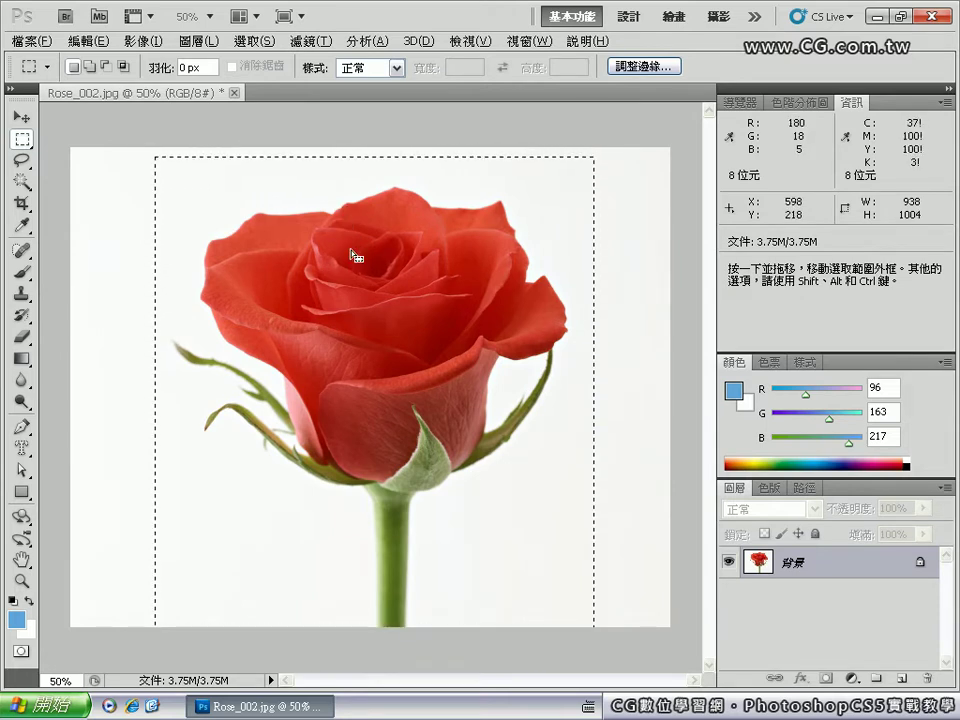
key("Down")
key("Down")
key("Down")
key("Down")
key("Down")
key("Down")
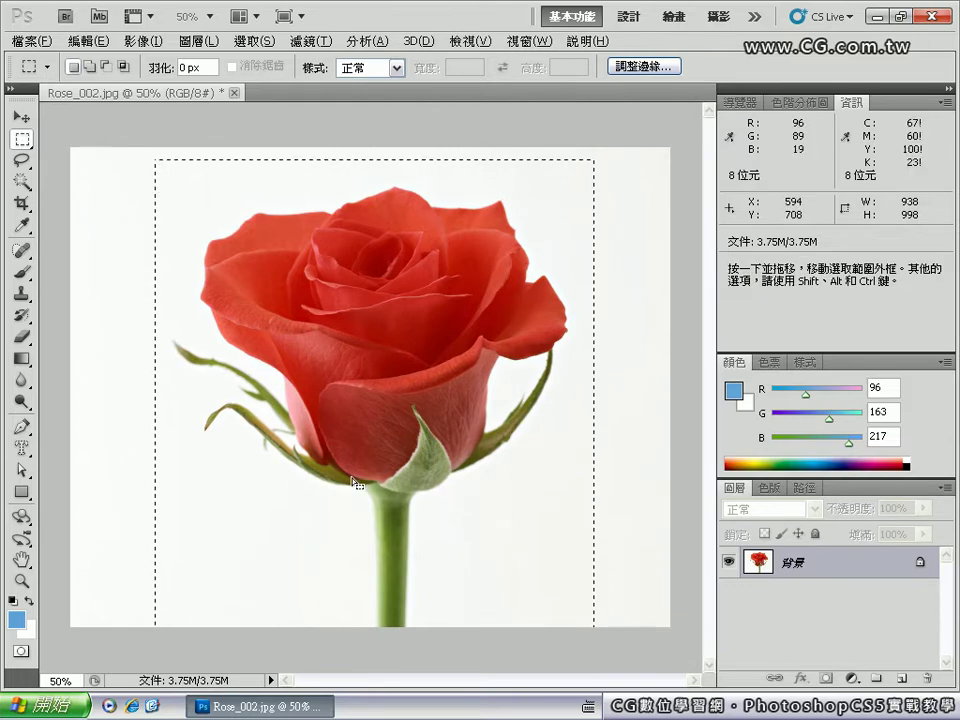
Crop to the selection, then step backward twice to undo the crop and selection.
left_click(139, 40)
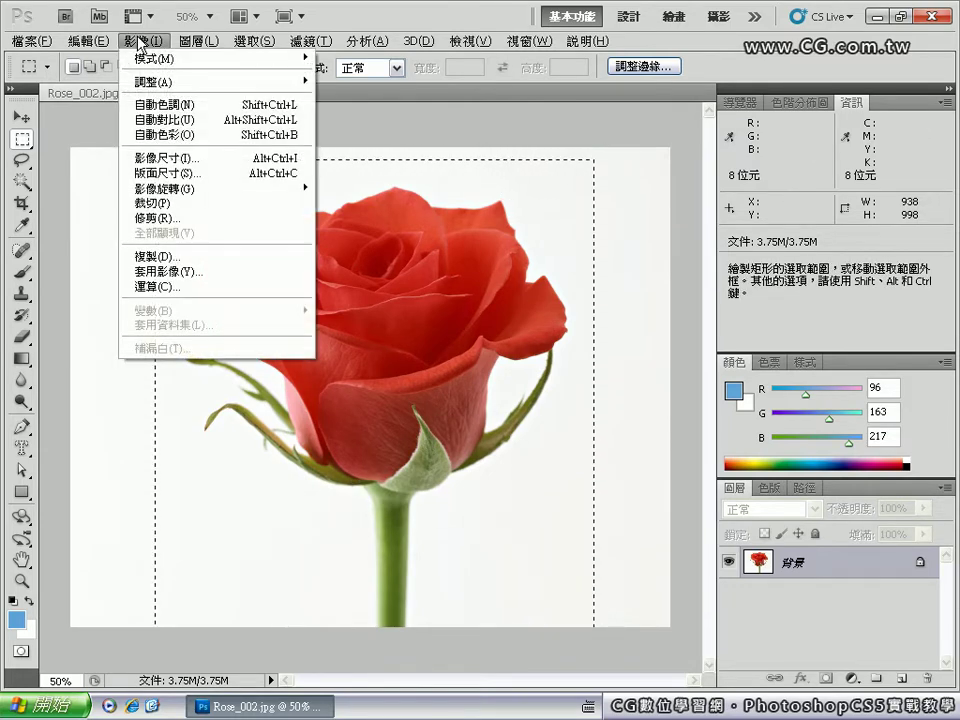
left_click(162, 205)
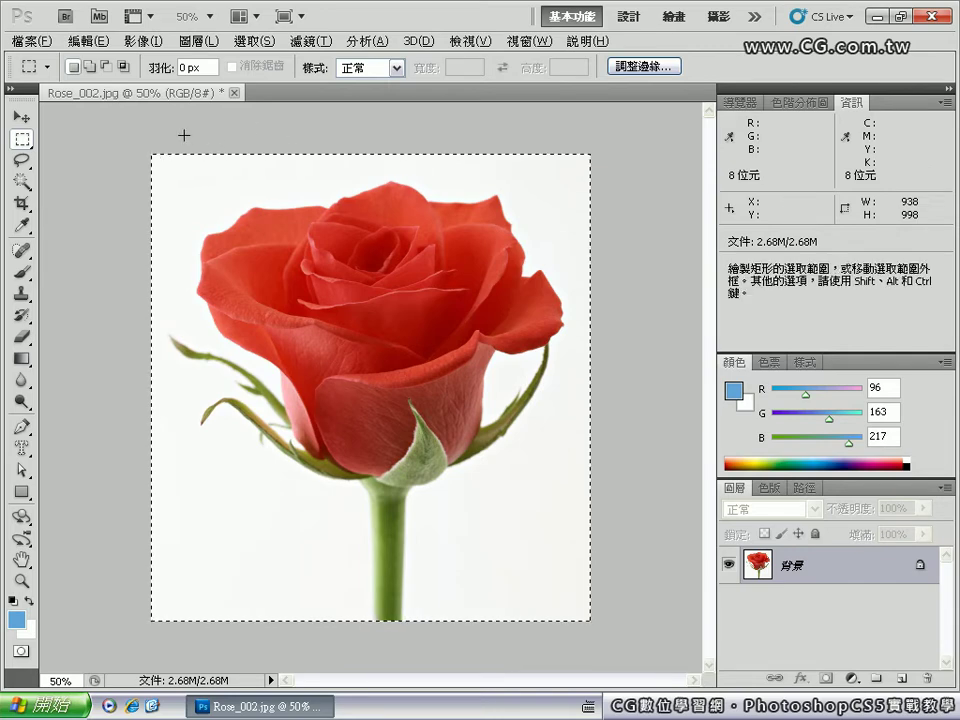
left_click(88, 40)
left_click(92, 88)
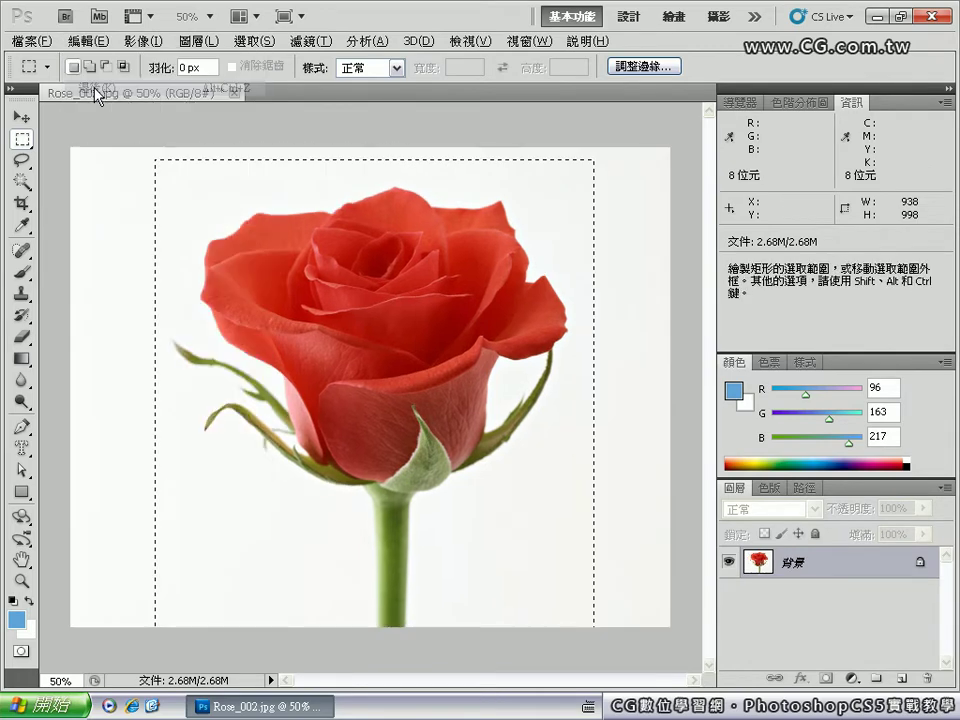
left_click(118, 133)
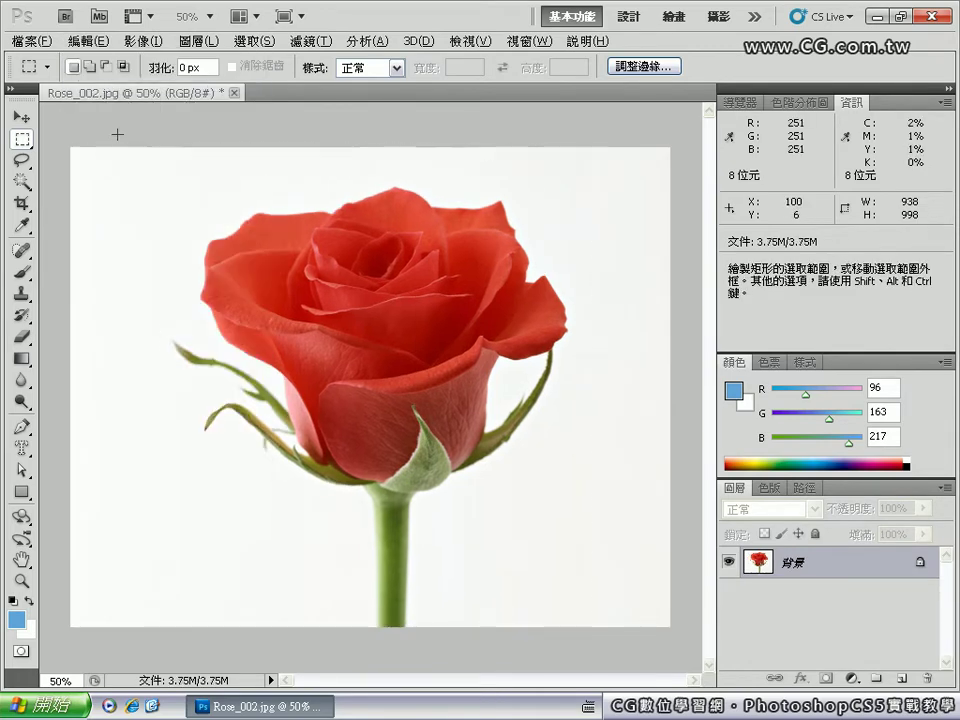
Crop the rose to a box around the bloom, raising the top edge, giving a 2.26M document.
left_click(22, 204)
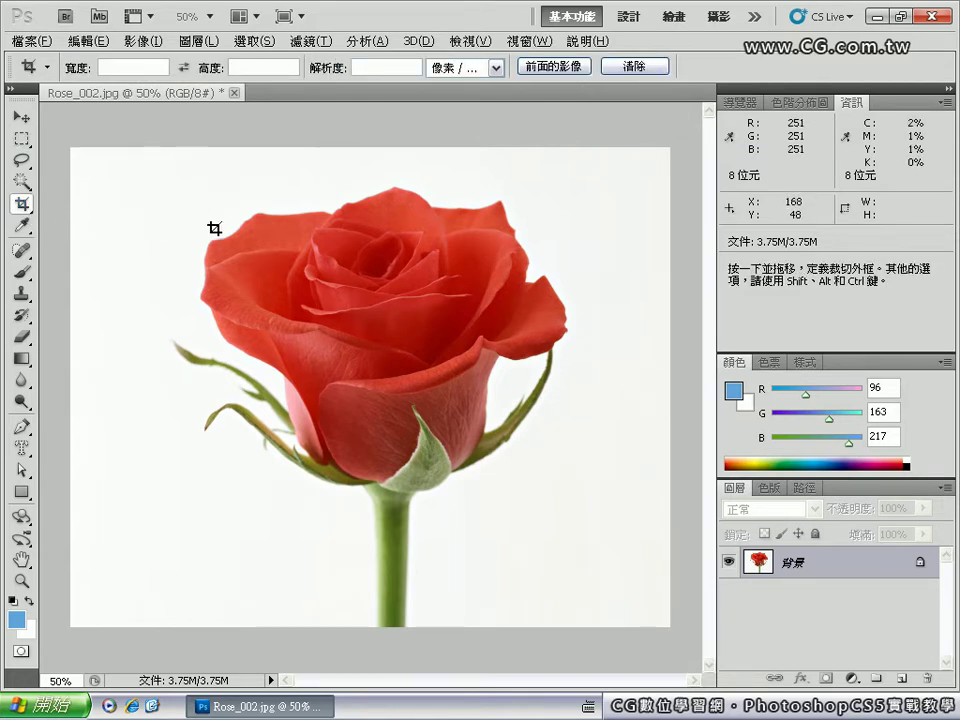
left_click_drag(150, 171, 601, 543)
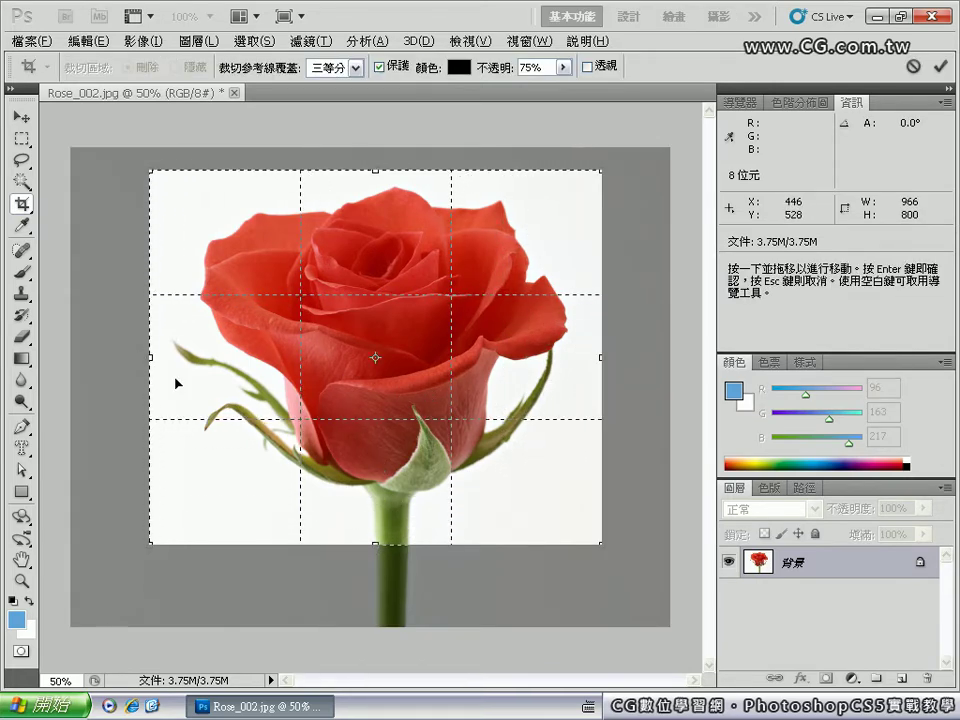
mouse_move(317, 398)
left_mouse_down()
mouse_move(343, 427)
mouse_move(319, 398)
left_mouse_up()
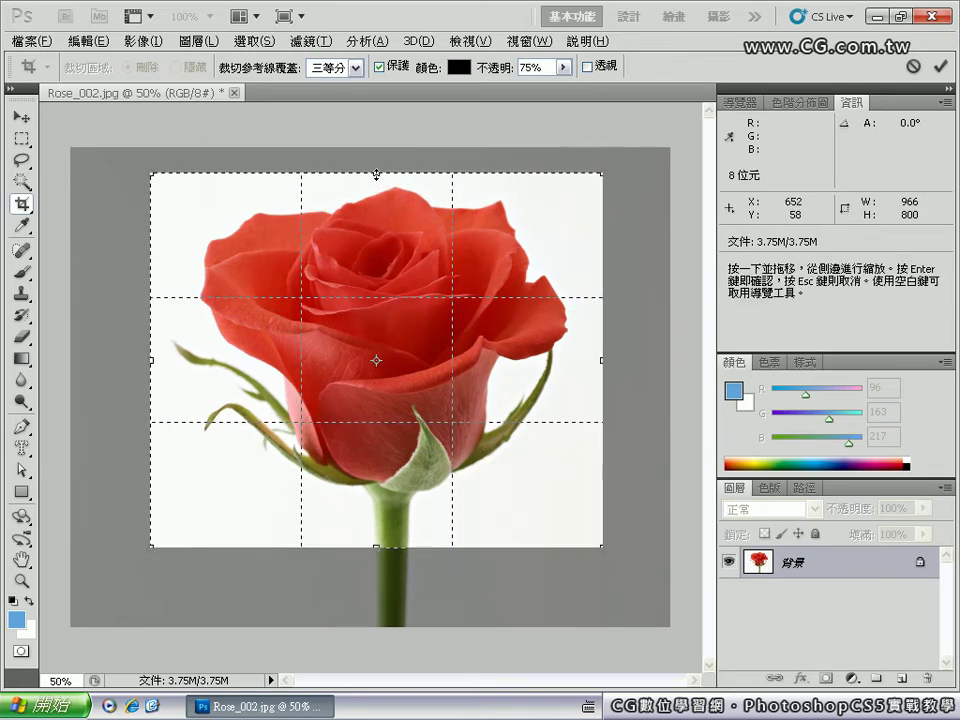
left_click_drag(376, 174, 379, 167)
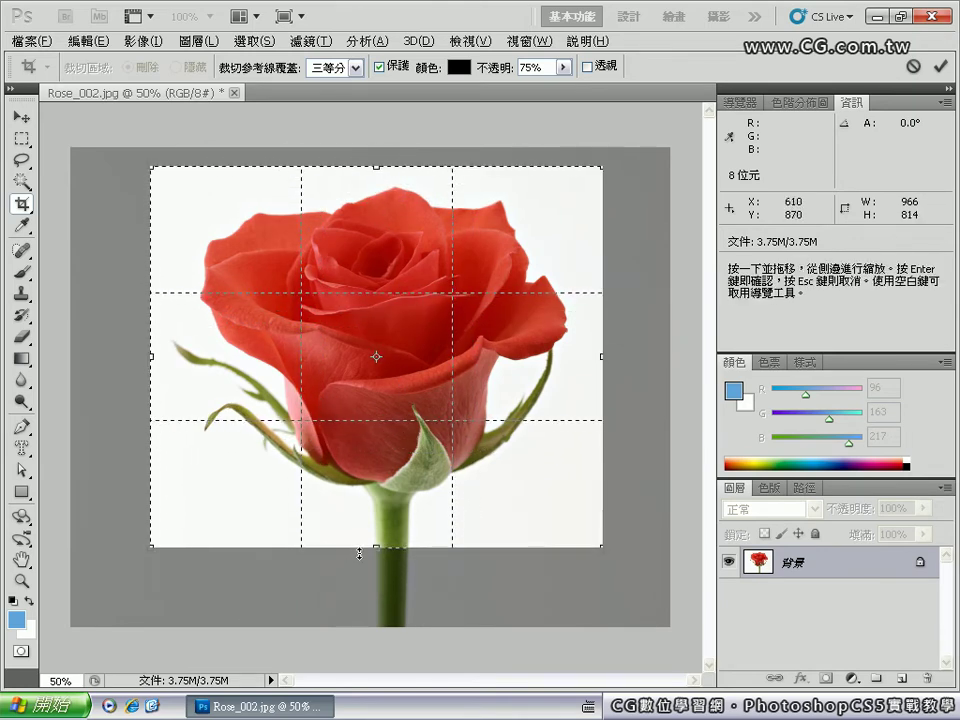
left_click_drag(359, 554, 359, 556)
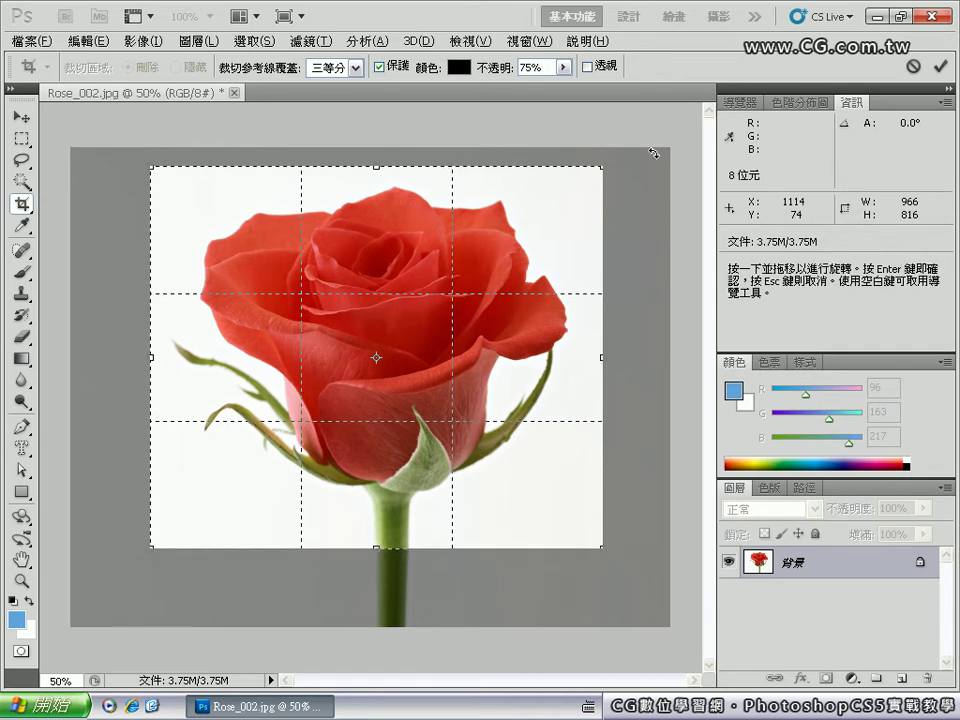
left_click(942, 67)
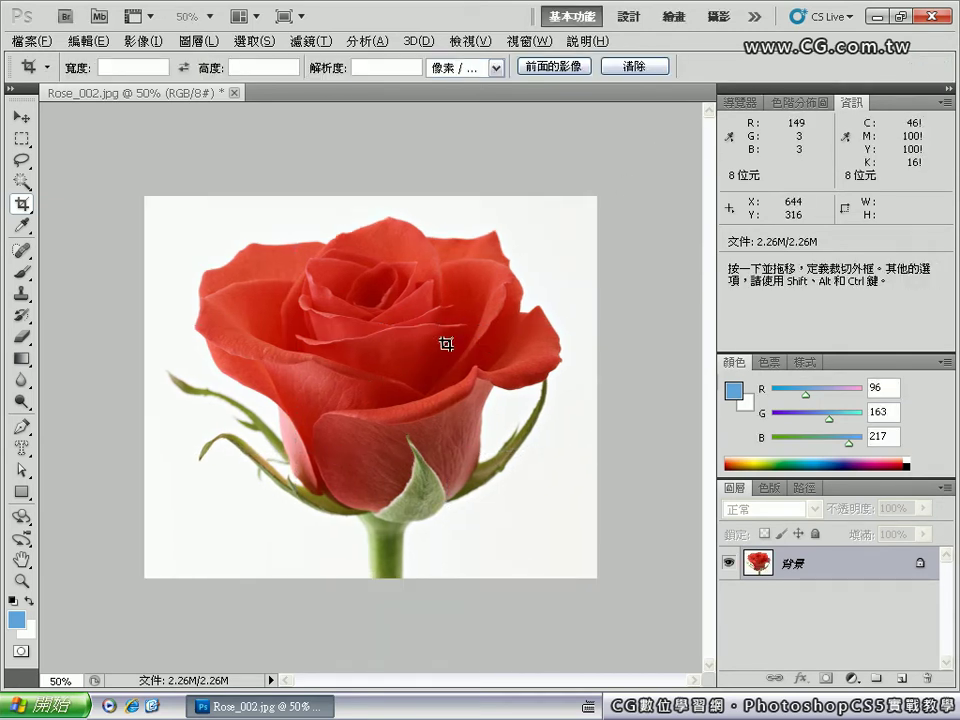
left_click(22, 205)
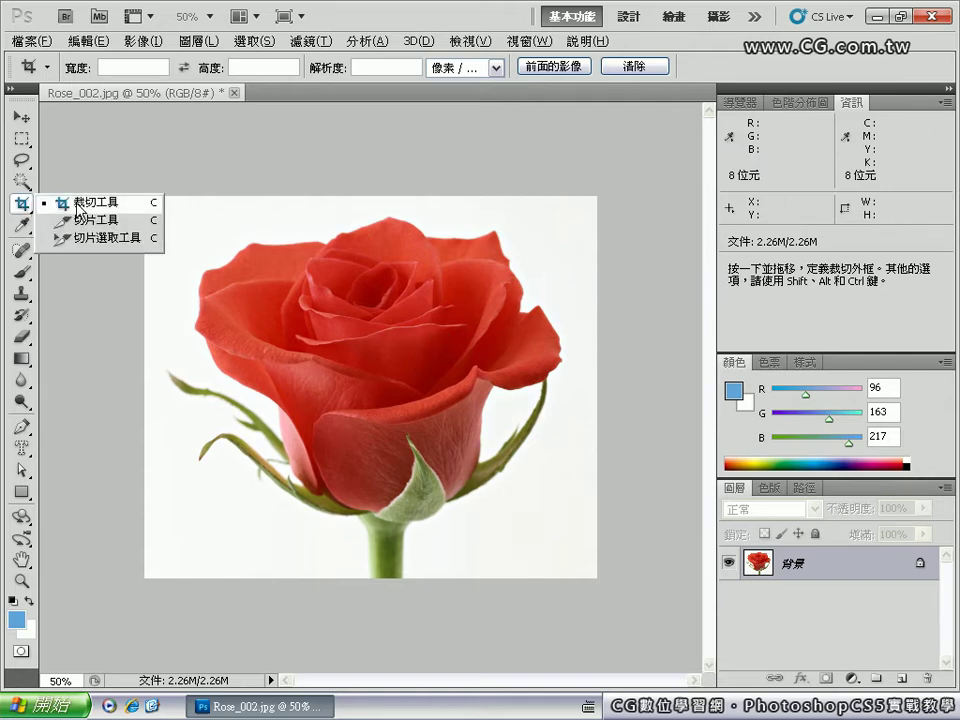
left_click(22, 139)
left_click(145, 41)
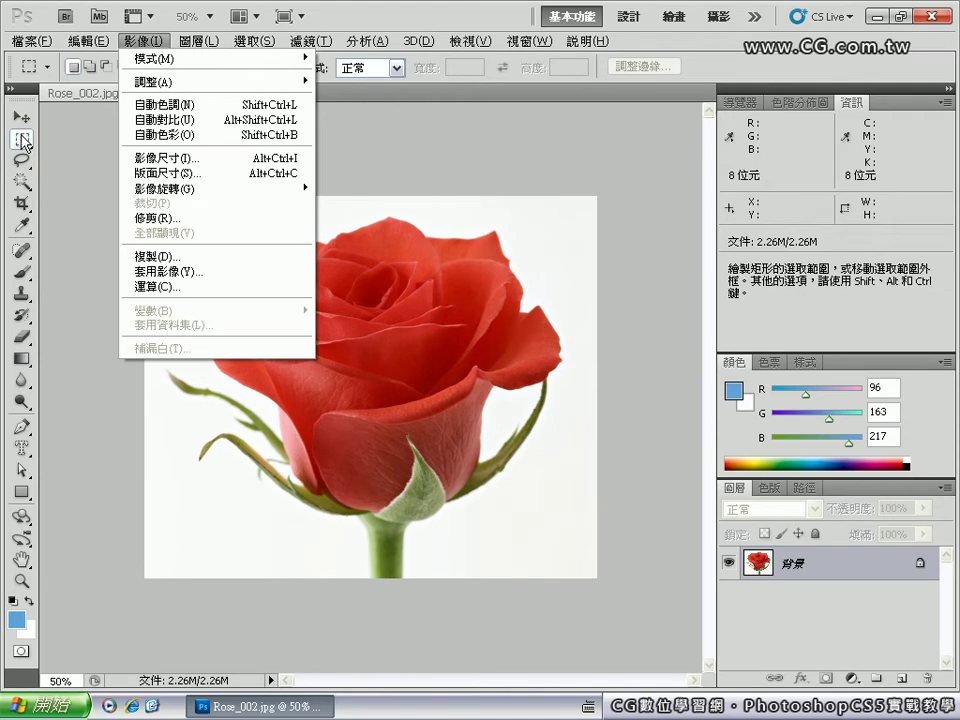
left_click(21, 143)
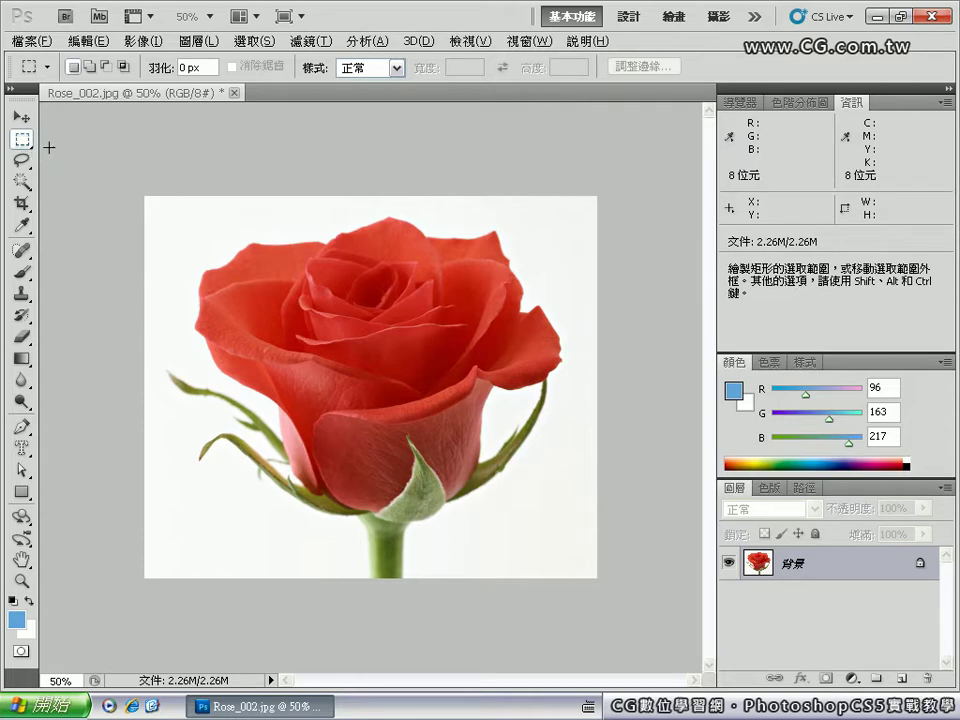
left_click(33, 41)
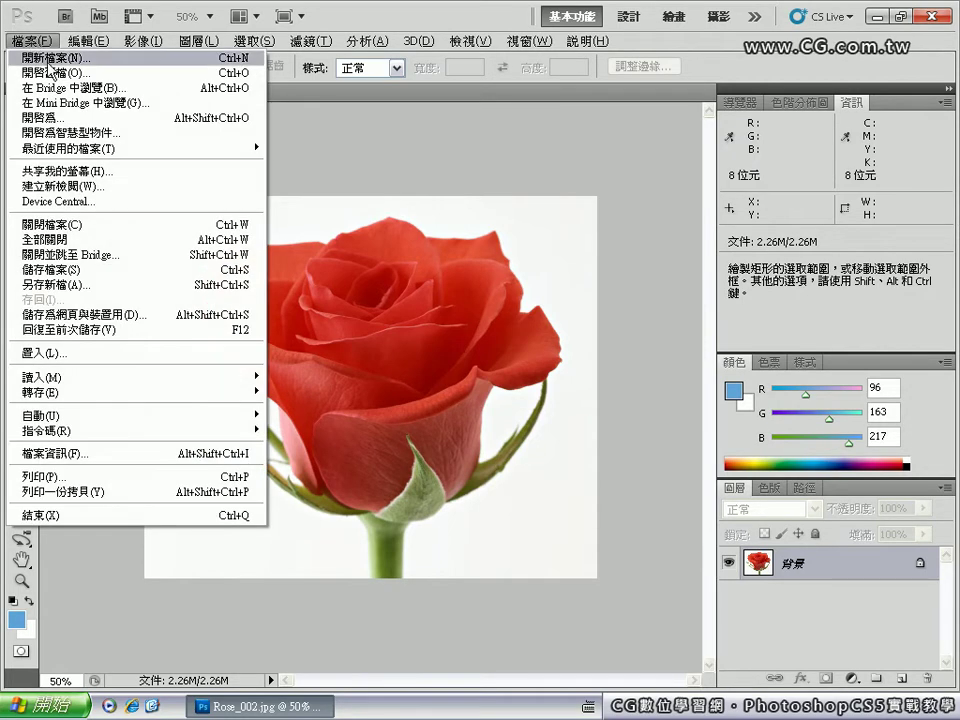
Revert the rose photo to its saved 3.75M version and dismiss the Trim dialog unapplied.
left_click(77, 329)
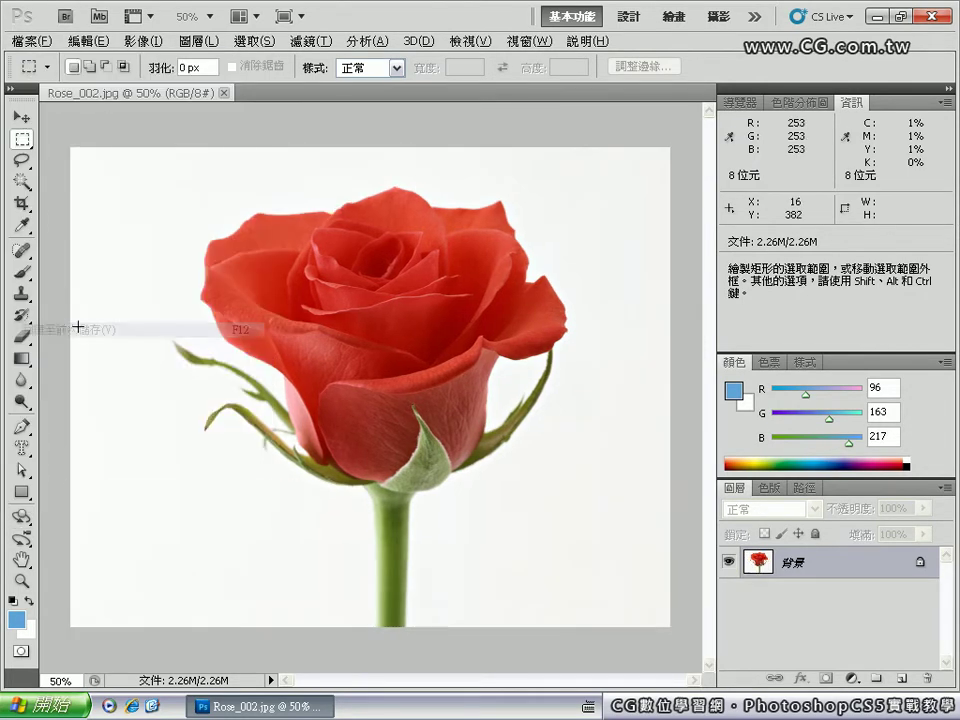
left_click(148, 41)
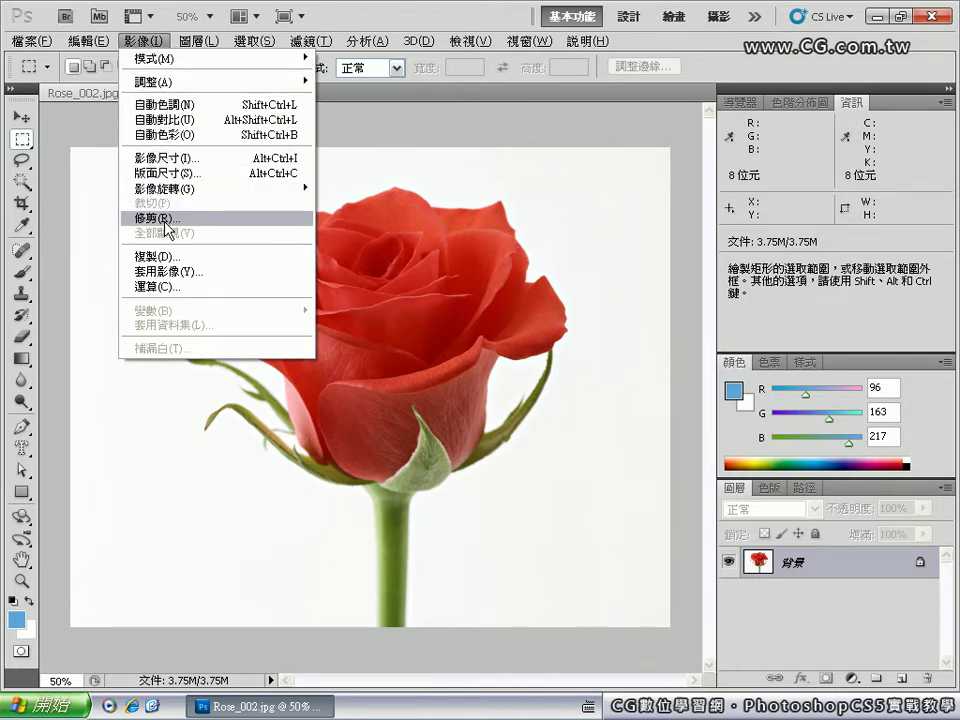
left_click(188, 220)
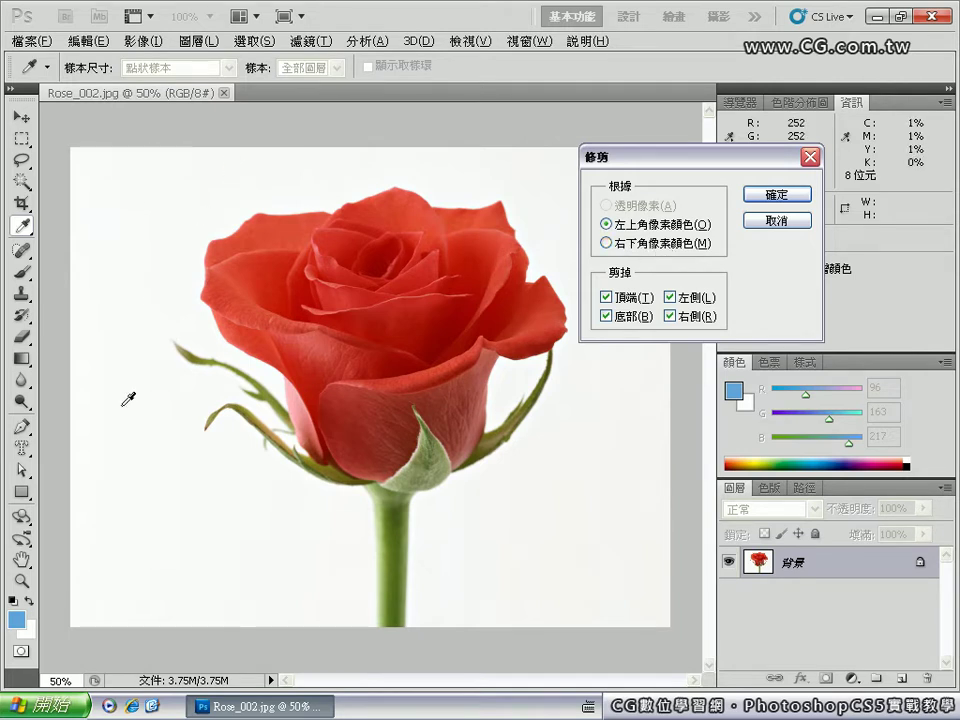
left_click(777, 222)
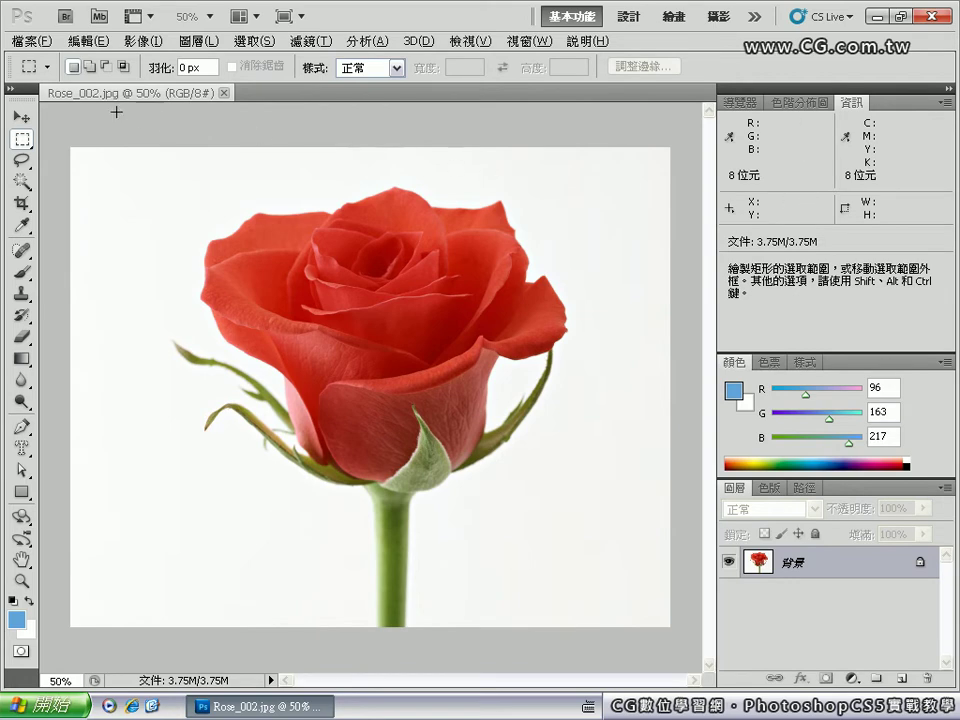
left_click(30, 40)
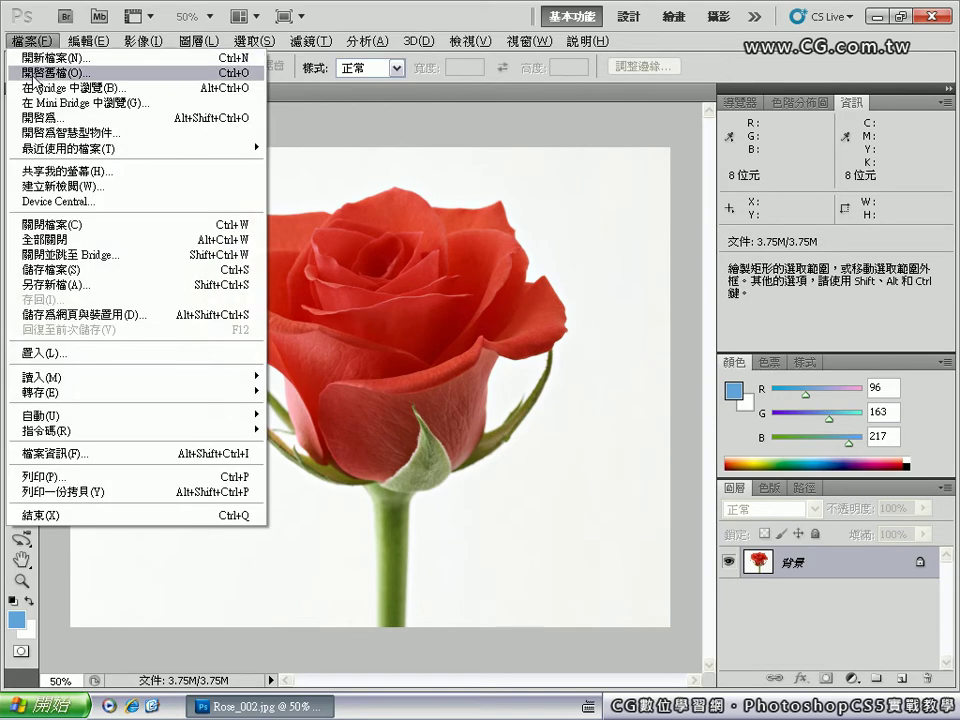
Open 小鴨鴨.tif from the 範例檔 folder.
left_click(42, 68)
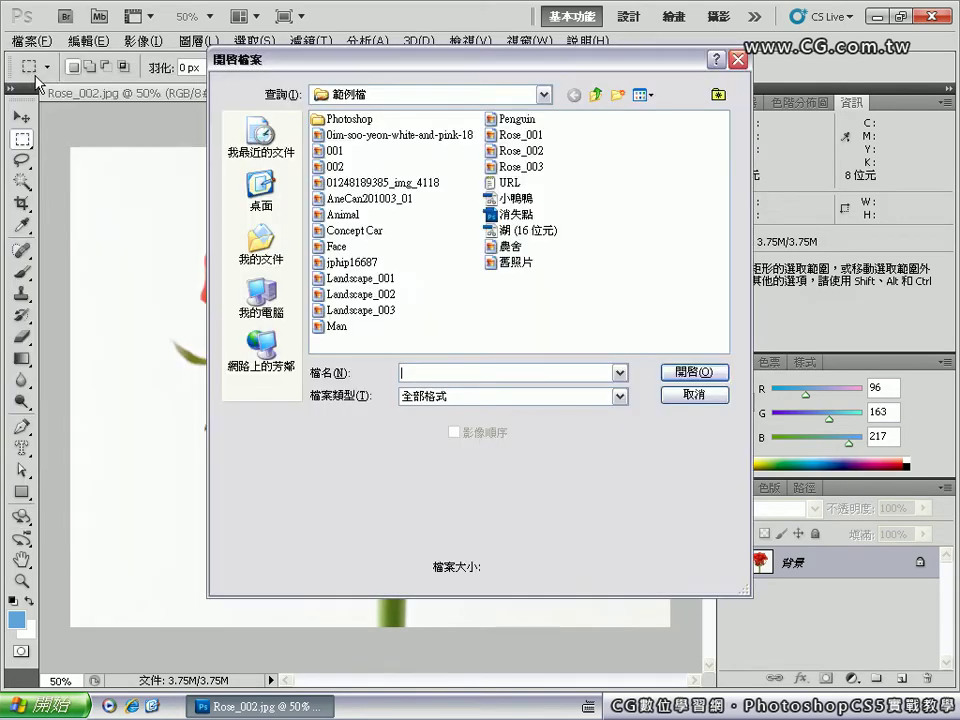
double_click(500, 198)
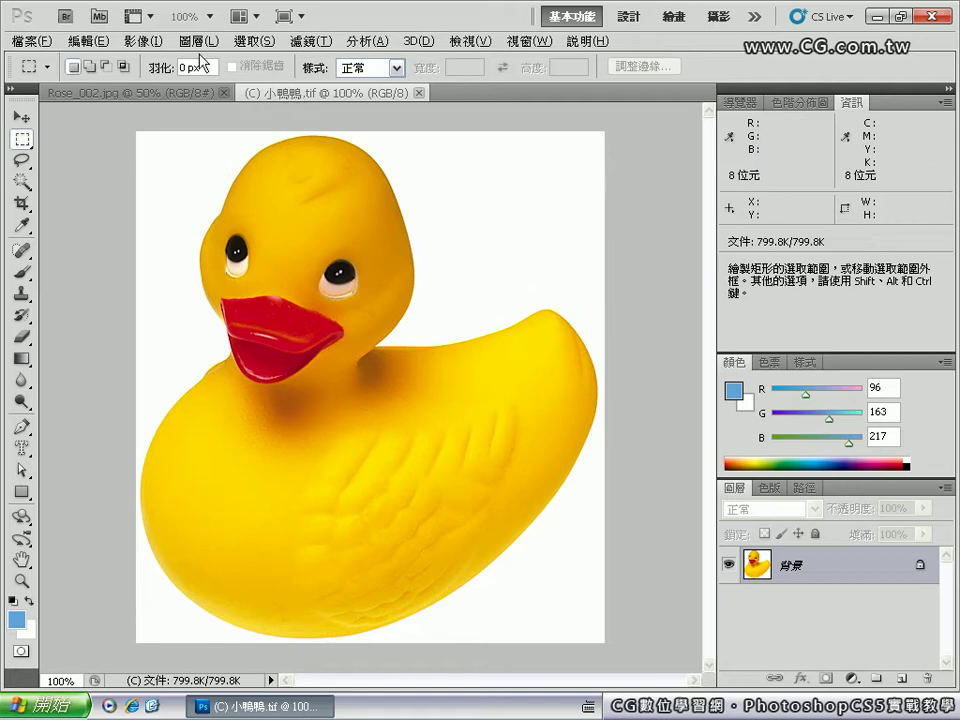
Trim the duck image by Top Left Pixel Color on all four sides, shrinking it to 770.7K.
left_click(158, 44)
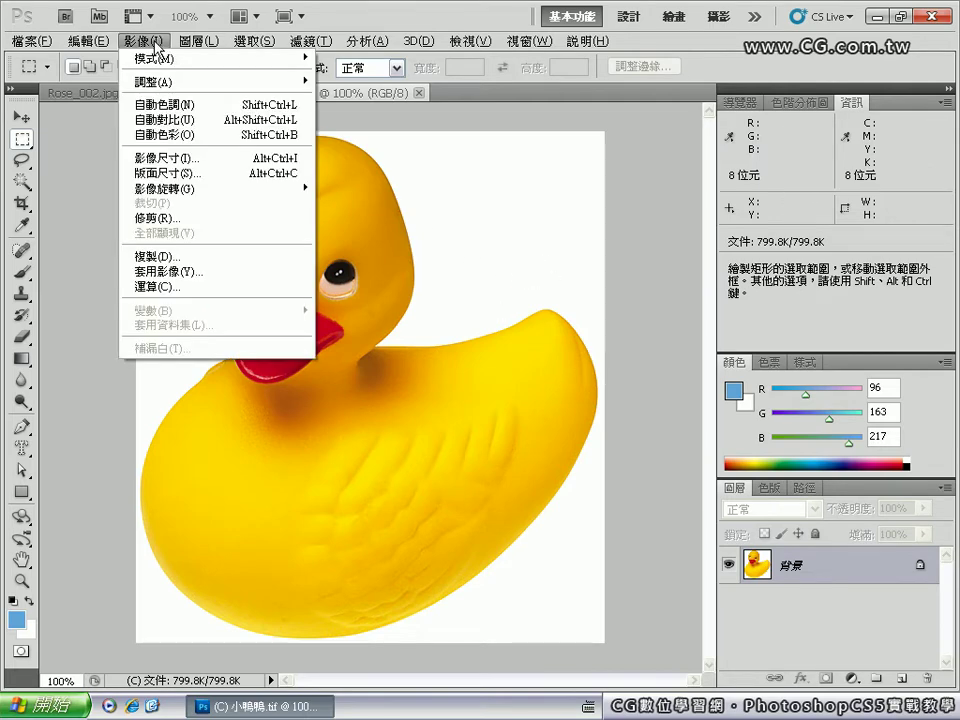
left_click(178, 217)
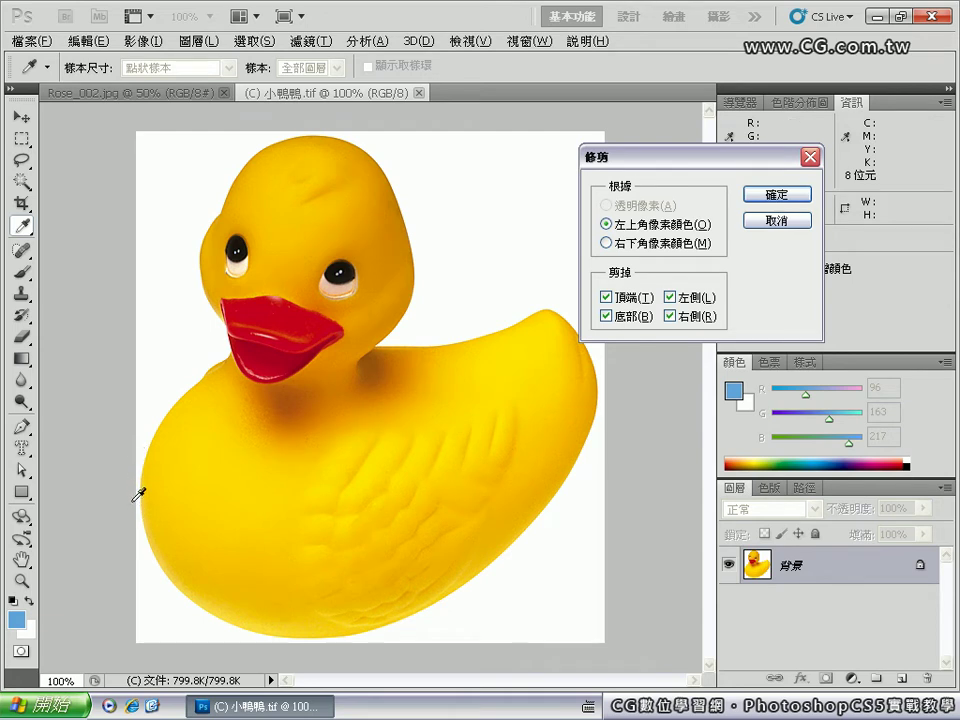
left_click(776, 196)
key("m")
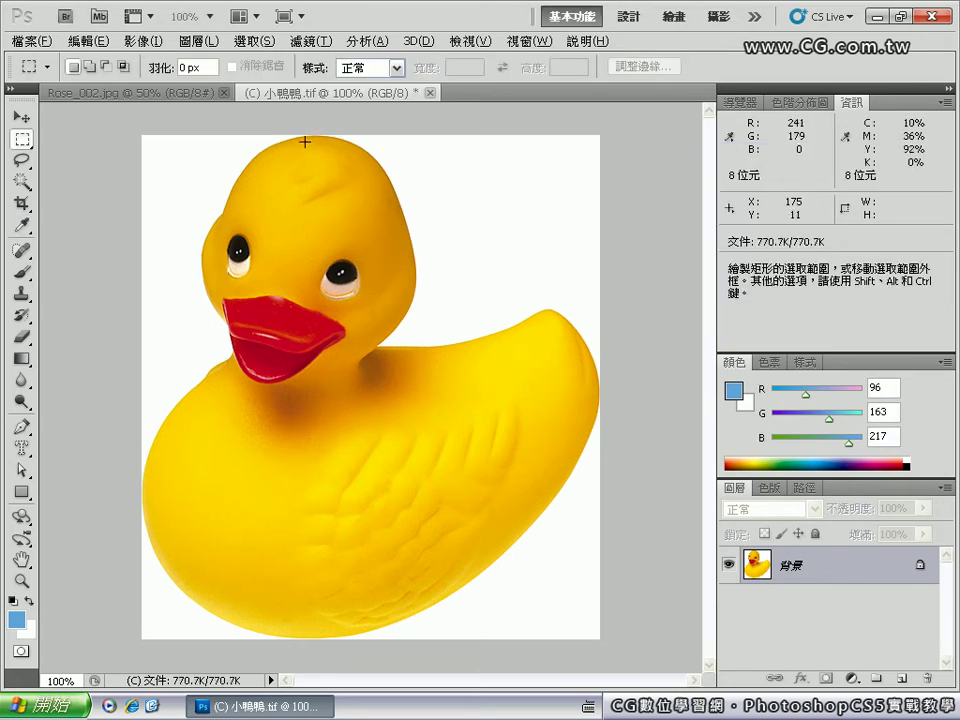
In Canvas Size, set the duck canvas width to 589 and height to 638 pixels.
left_click(140, 41)
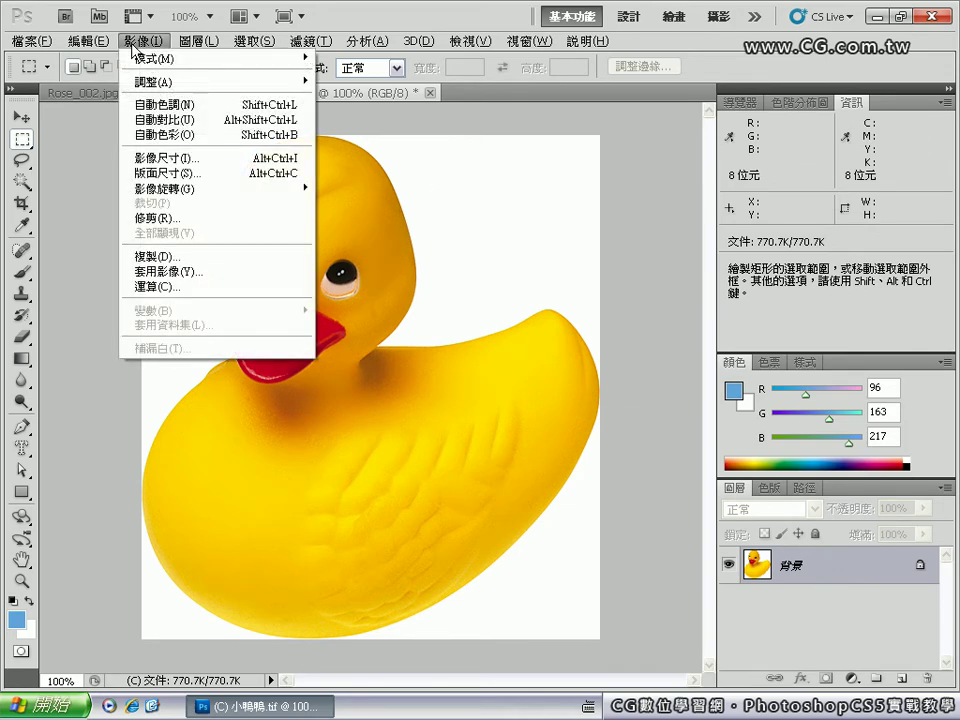
left_click(155, 173)
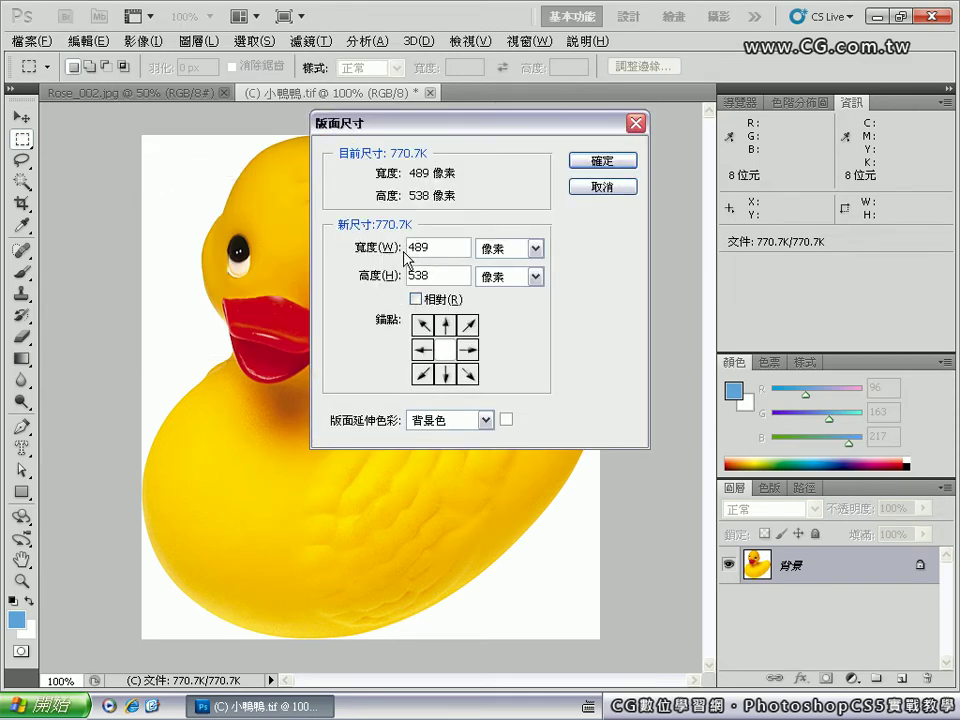
left_click(409, 247)
key("Delete")
type("5")
left_click(409, 276)
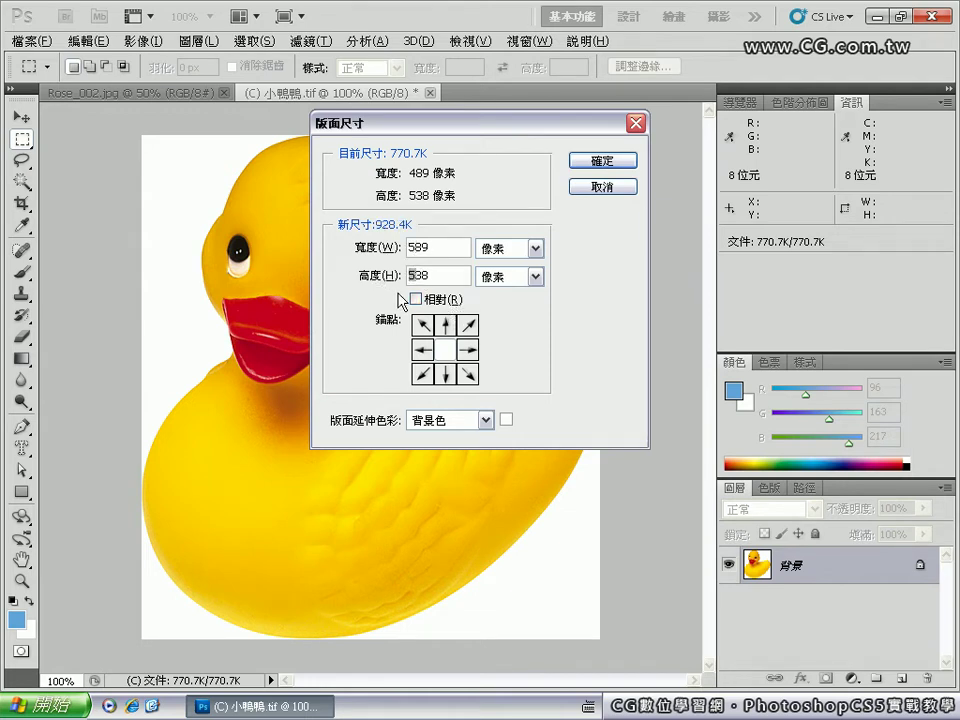
key("Delete")
type("6")
left_click(600, 161)
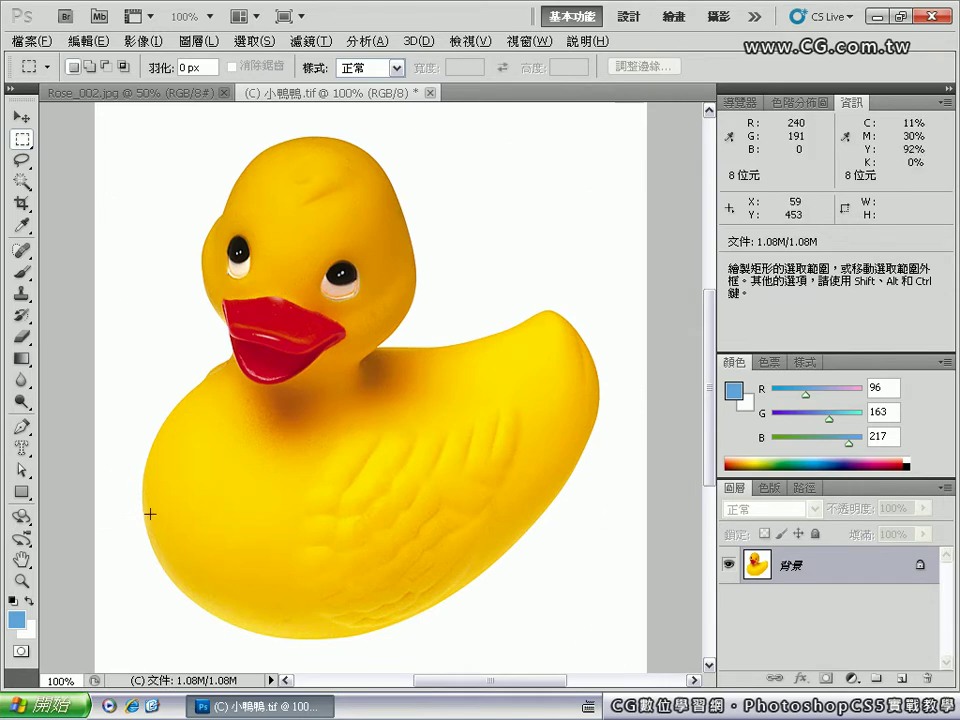
left_click(142, 41)
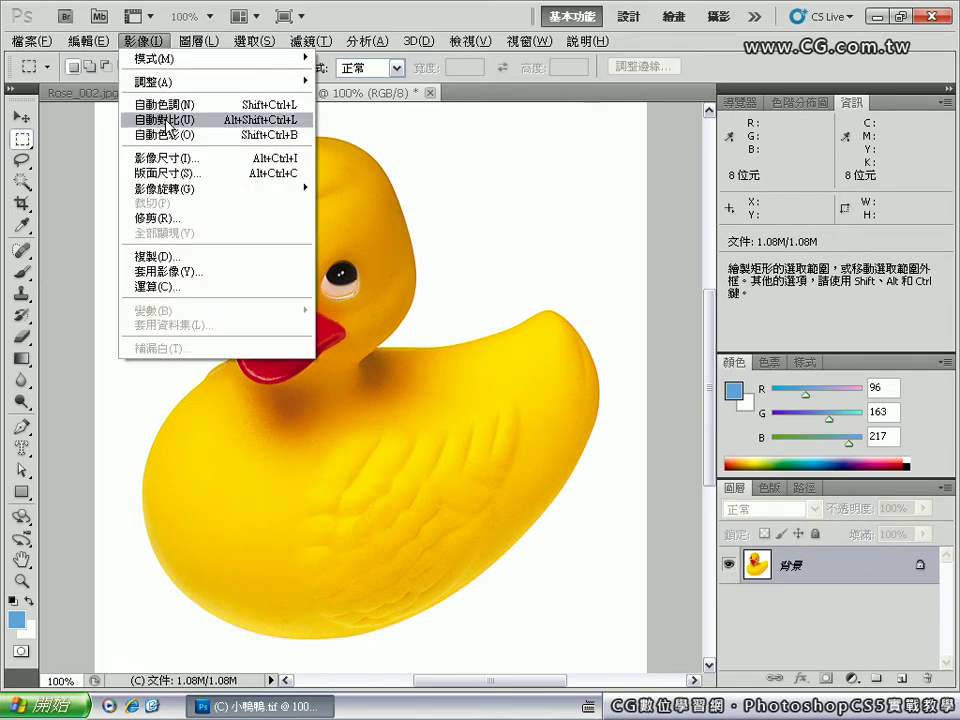
Trim the duck photo by Top Left Pixel Color with the Top side unchecked.
left_click(160, 217)
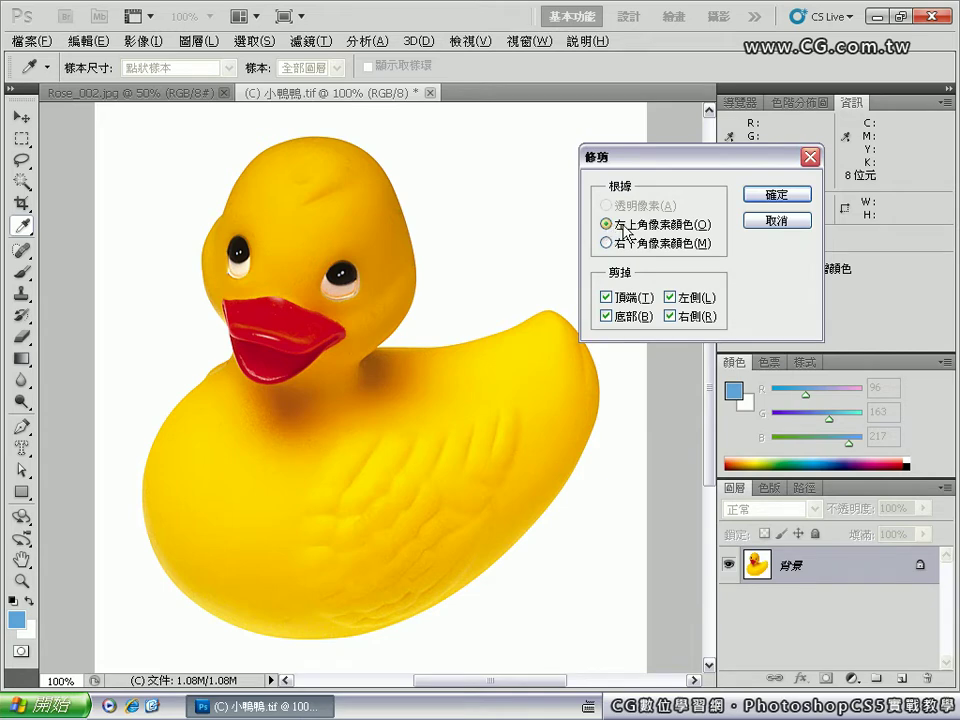
left_click_drag(640, 163, 682, 246)
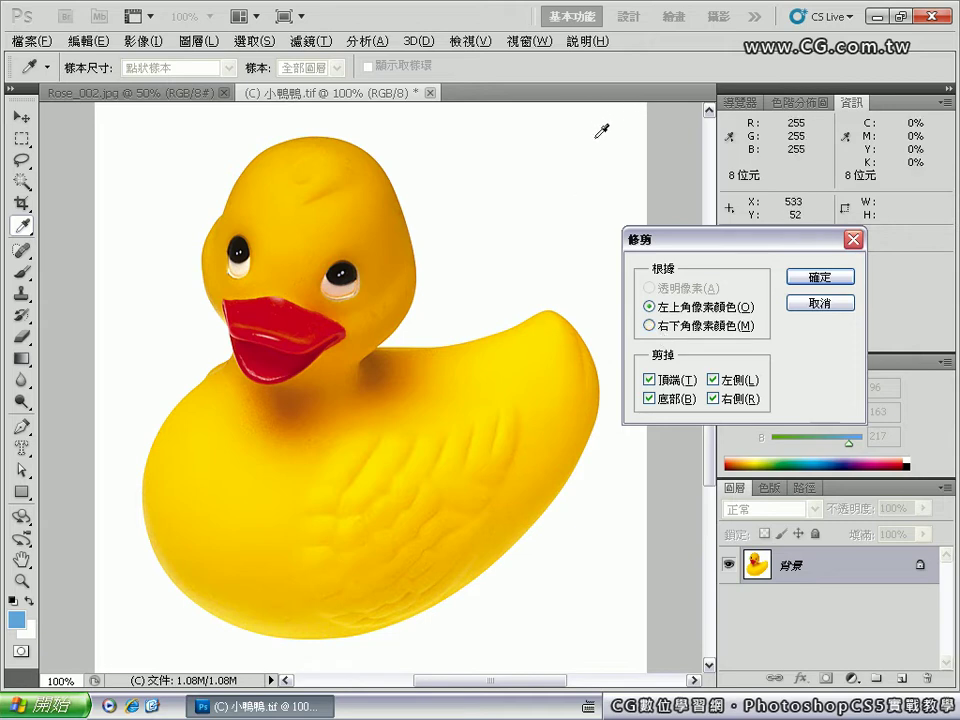
left_click(653, 382)
left_click(819, 277)
key("m")
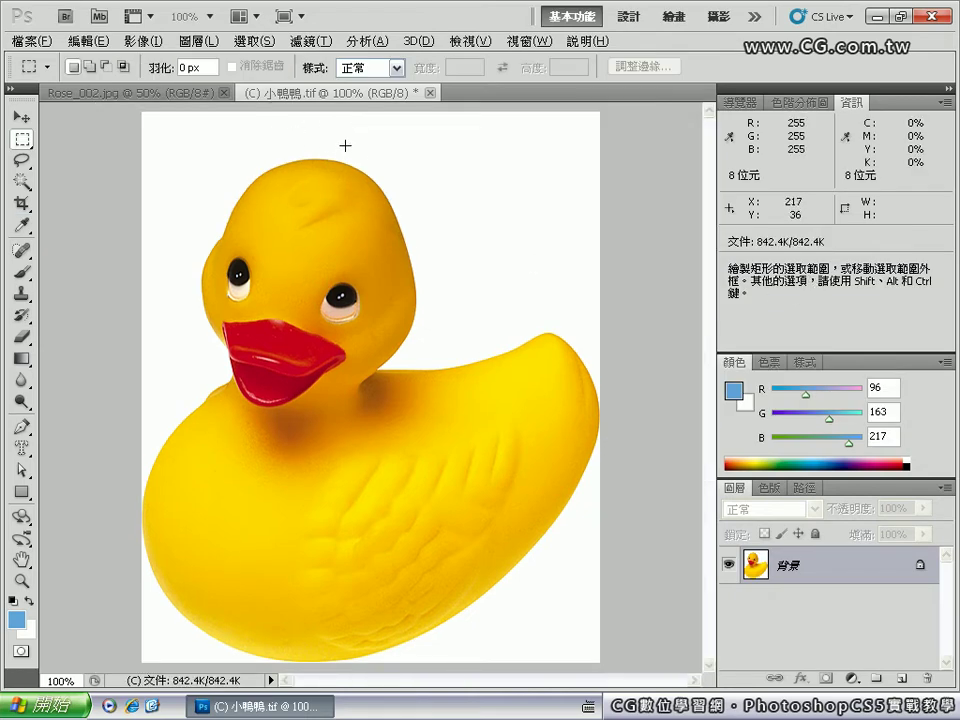
Open the Canvas Size dialog and cancel it without changes.
left_click(142, 41)
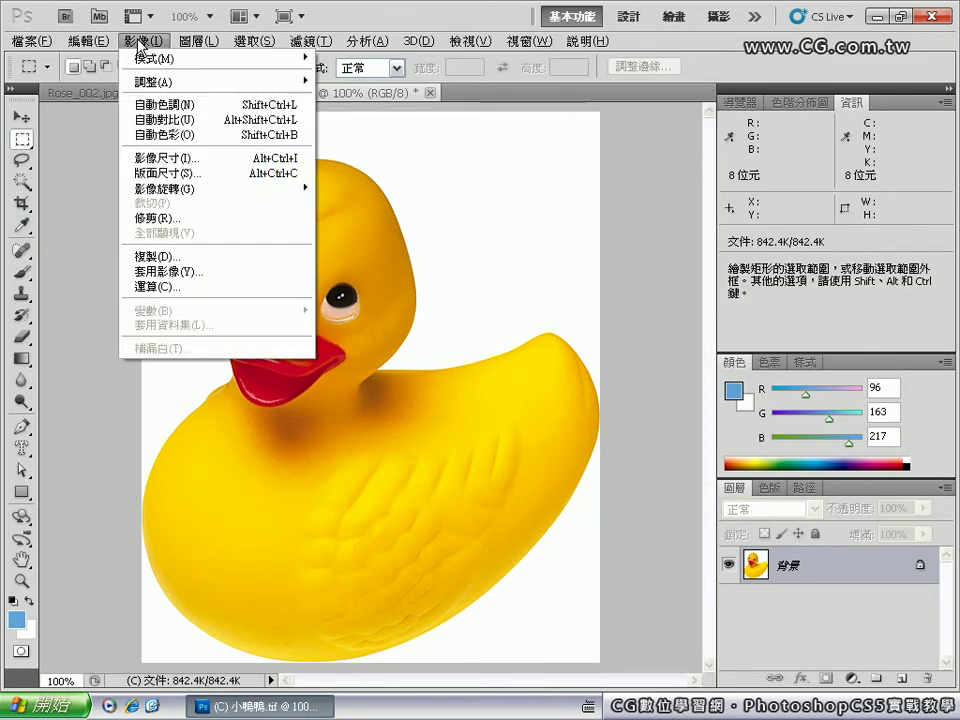
left_click(150, 174)
left_click(600, 190)
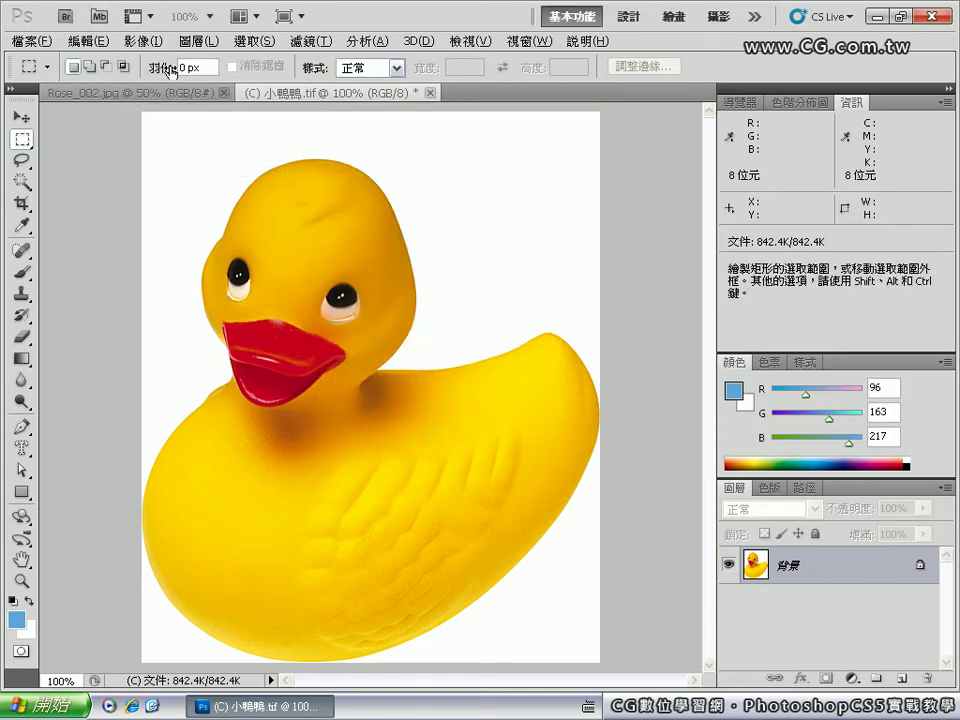
Trim the duck photo on all four sides, then bring Rose_002.jpg to the front.
left_click(142, 41)
left_click(176, 218)
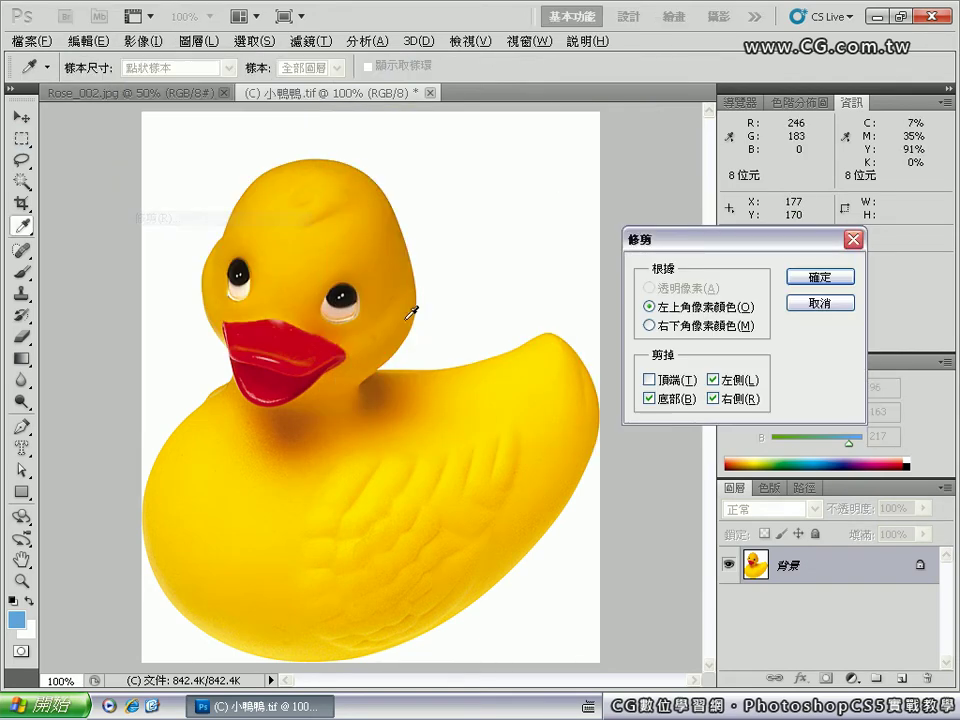
left_click(649, 380)
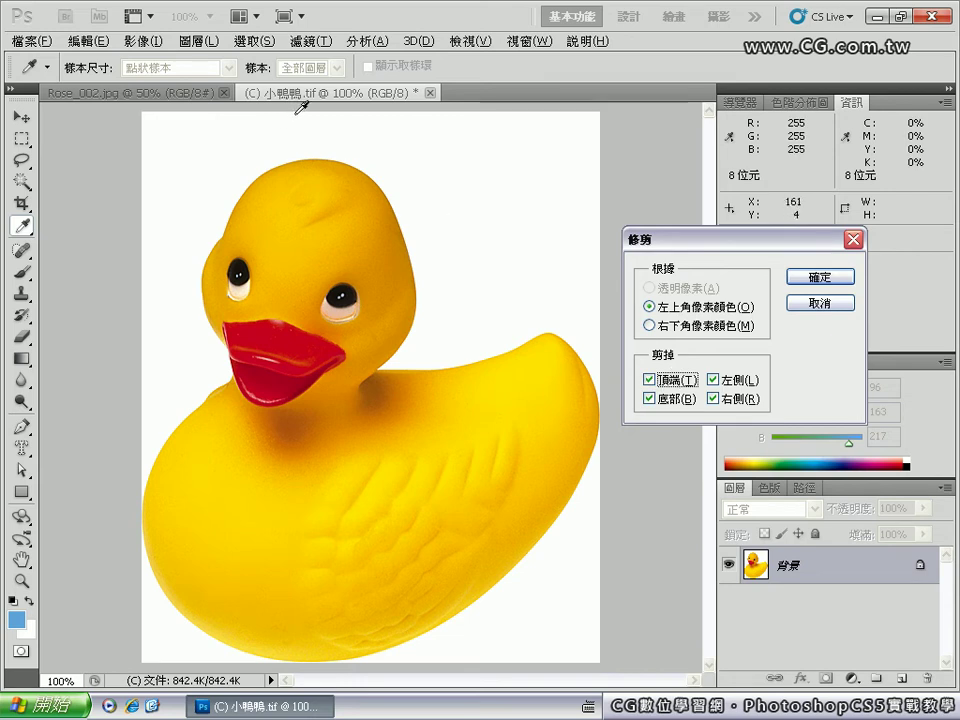
left_click(819, 277)
key("m")
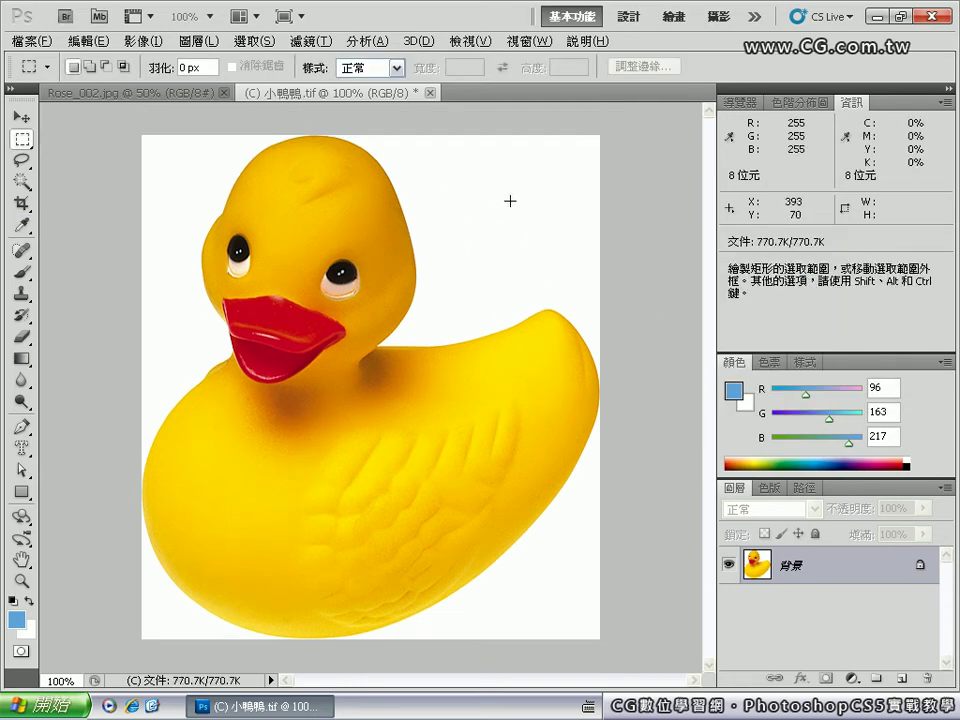
left_click(98, 93)
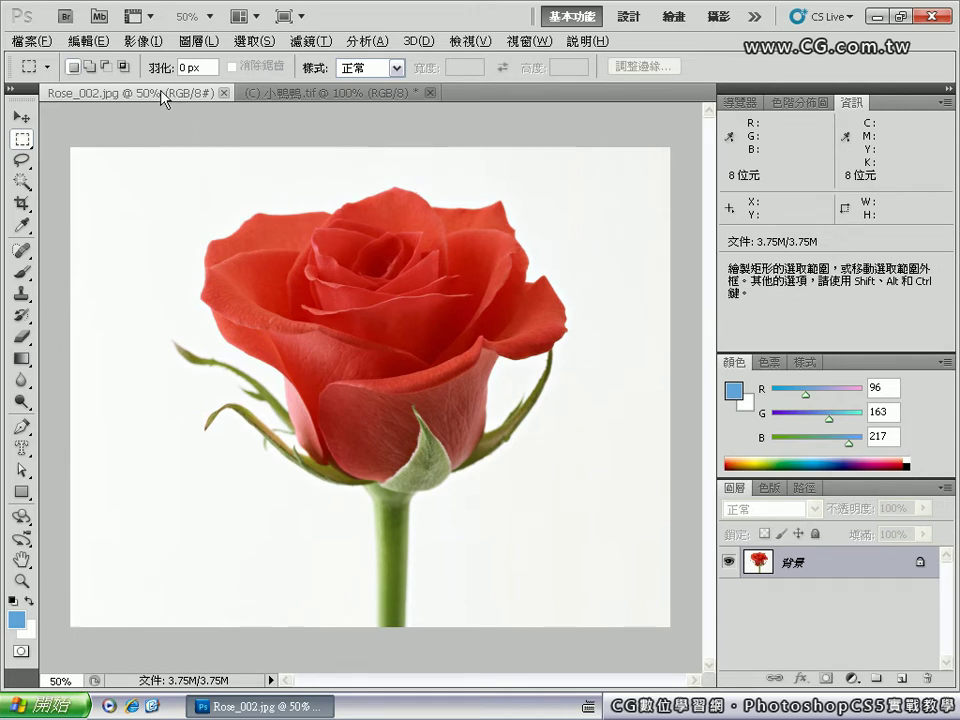
left_click(145, 41)
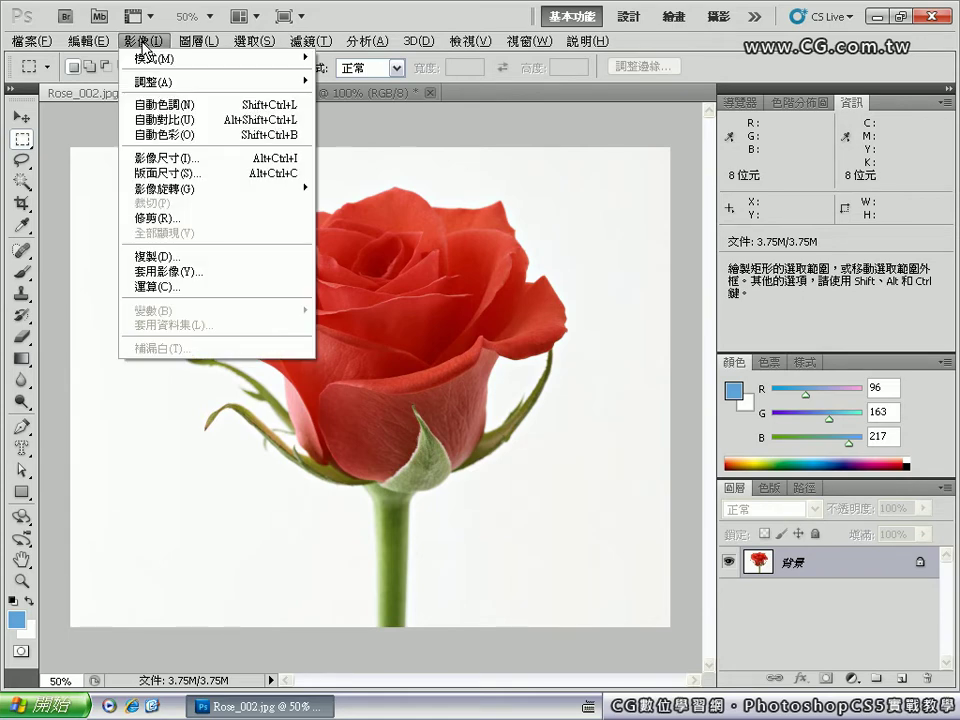
left_click(157, 221)
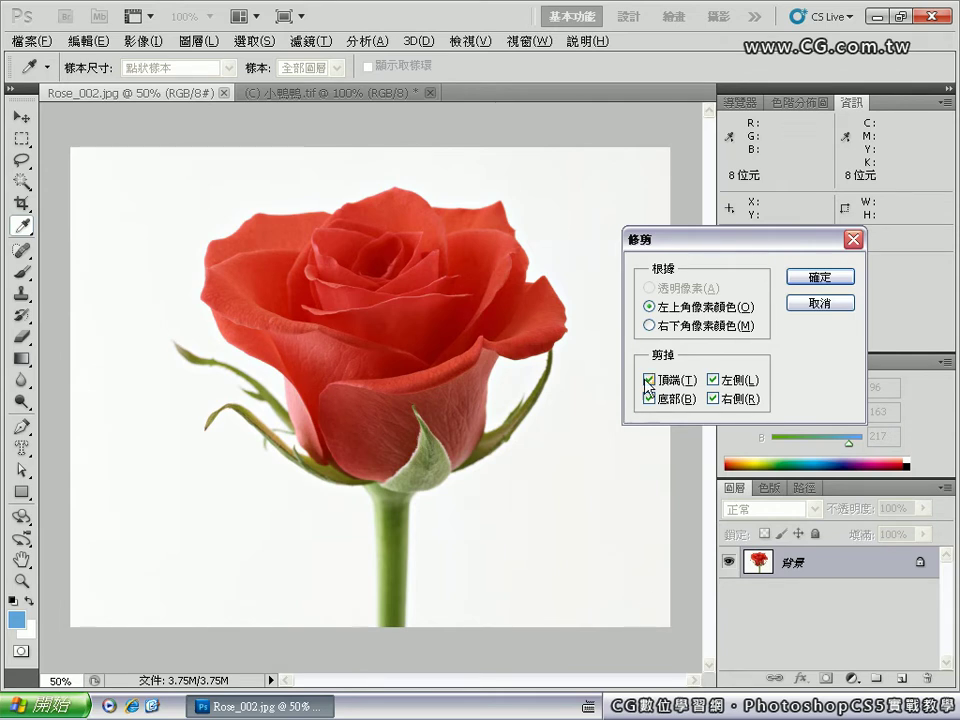
left_click(814, 301)
key("m")
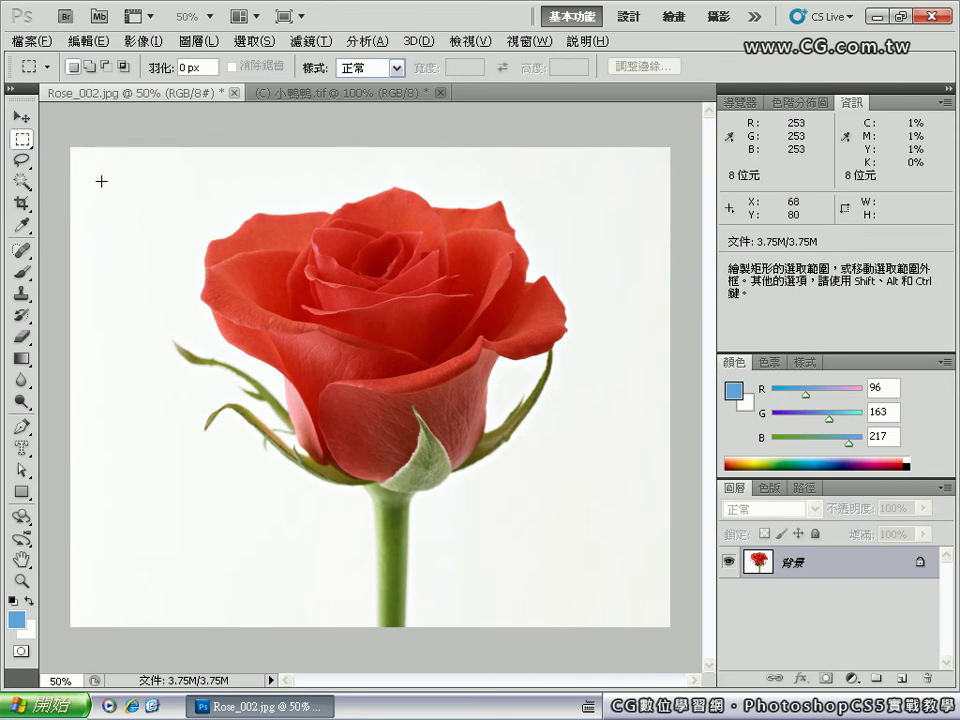
Magic Wand-select the rose's off-white background, including the right side, and reset colours to black/white.
left_click(22, 183)
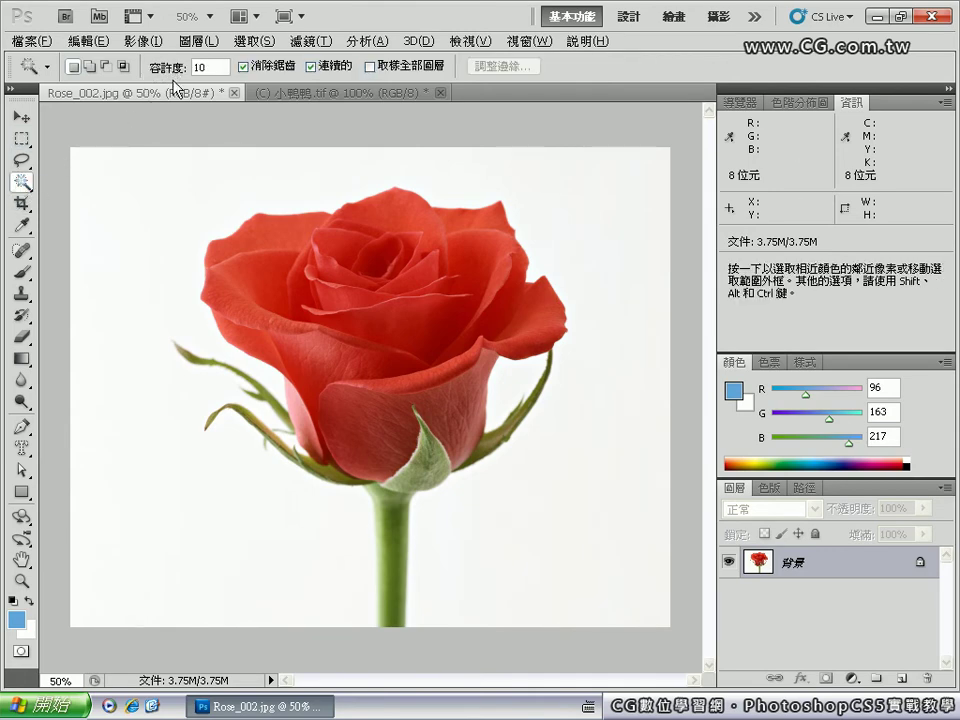
left_click(100, 184)
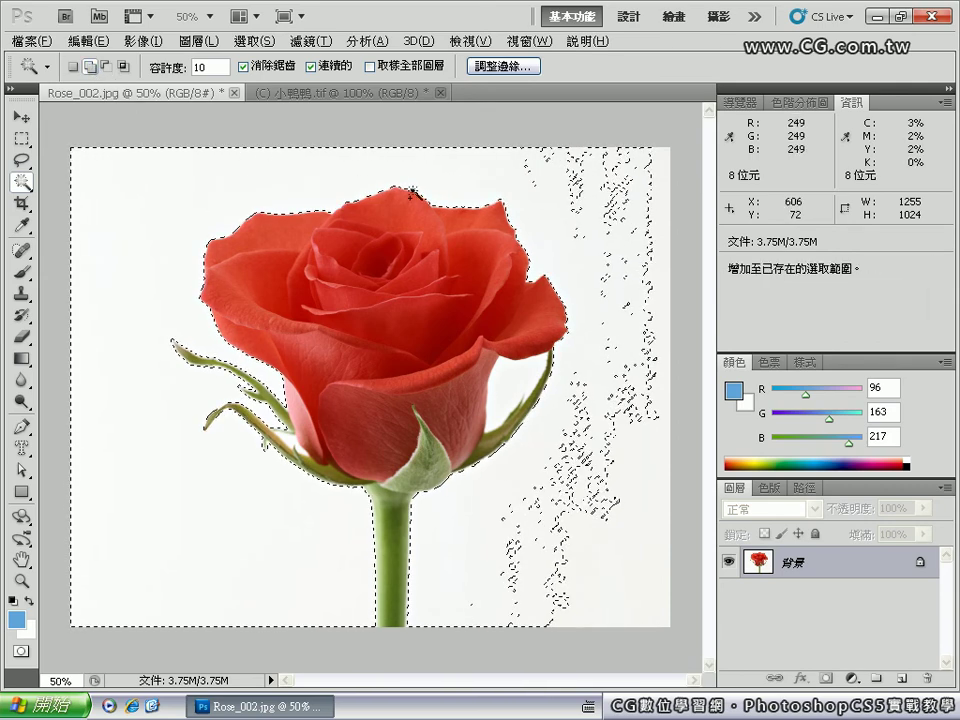
left_click(660, 197)
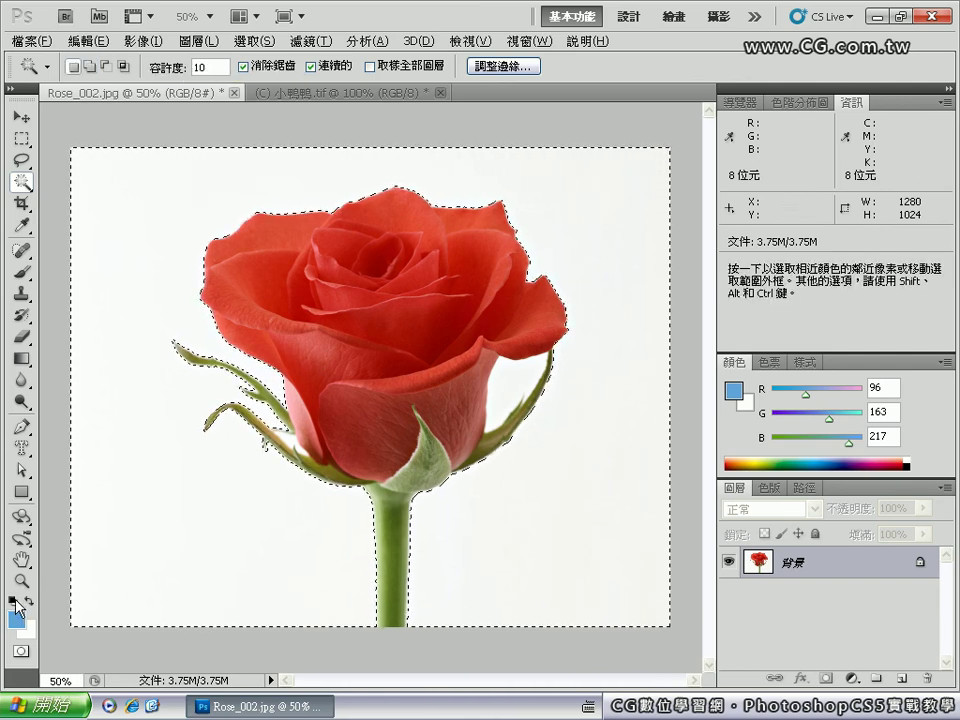
left_click(13, 600)
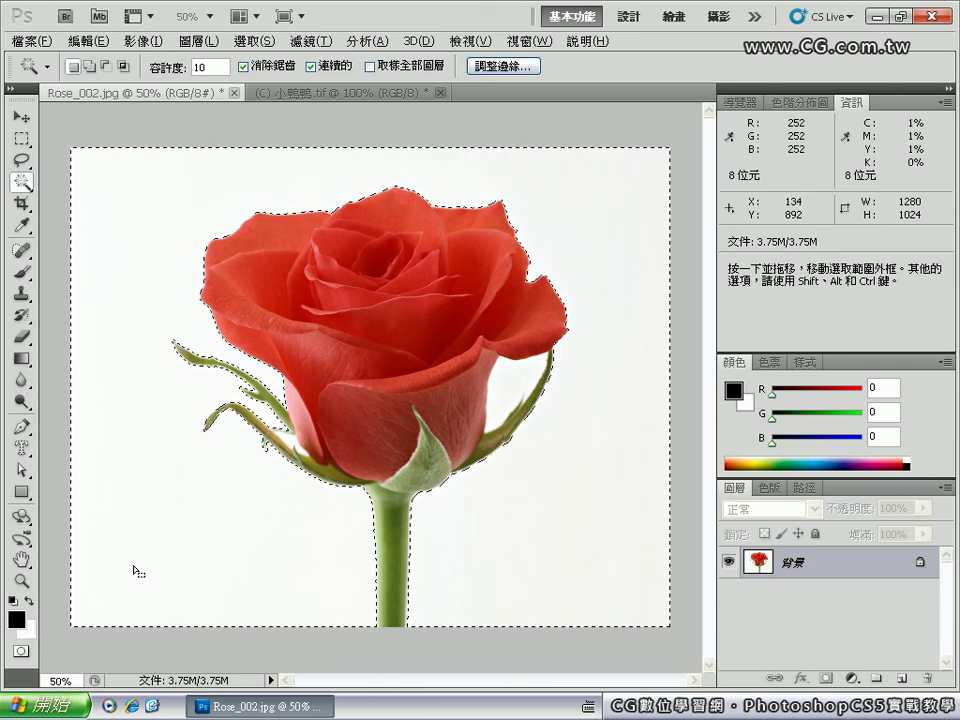
Fill the selected rose background with white (255,255,255) and deselect.
key("ctrl+BackSpace")
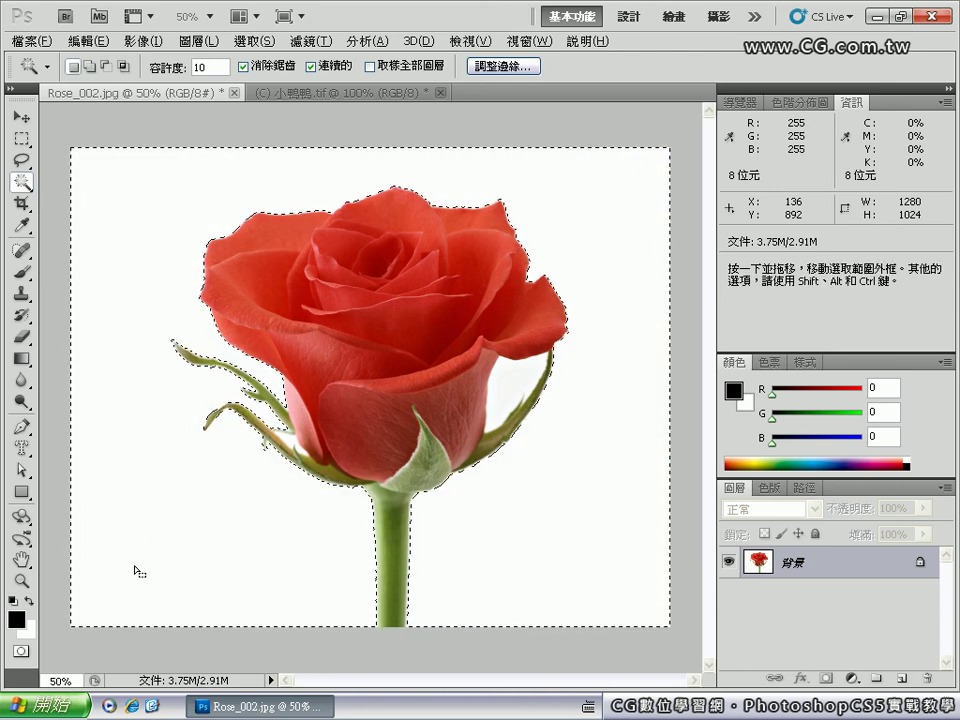
left_click(21, 138)
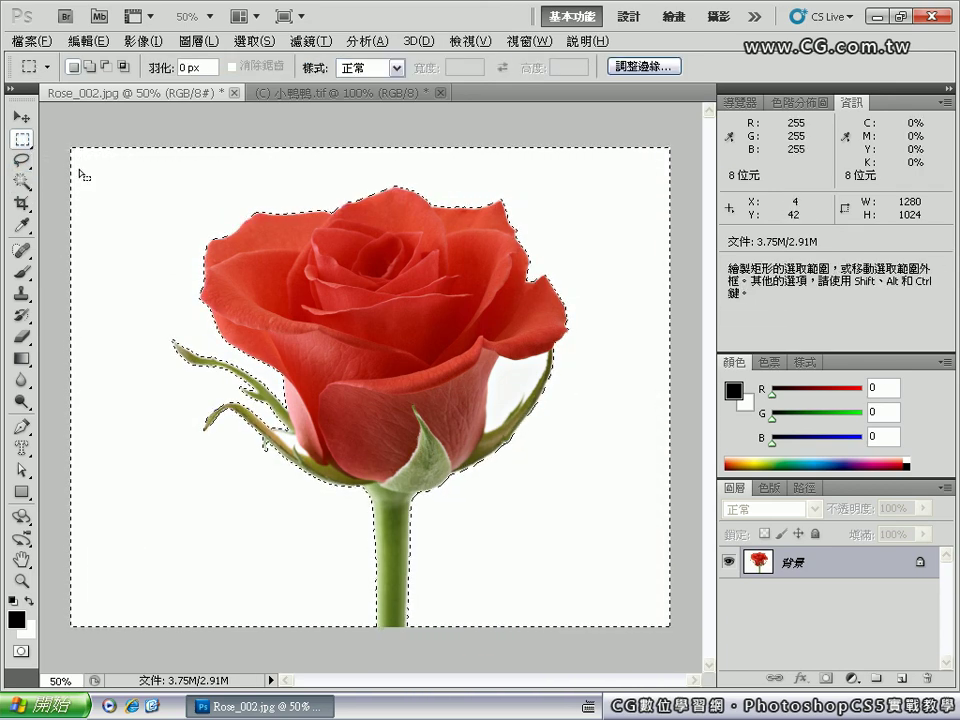
left_click(133, 164)
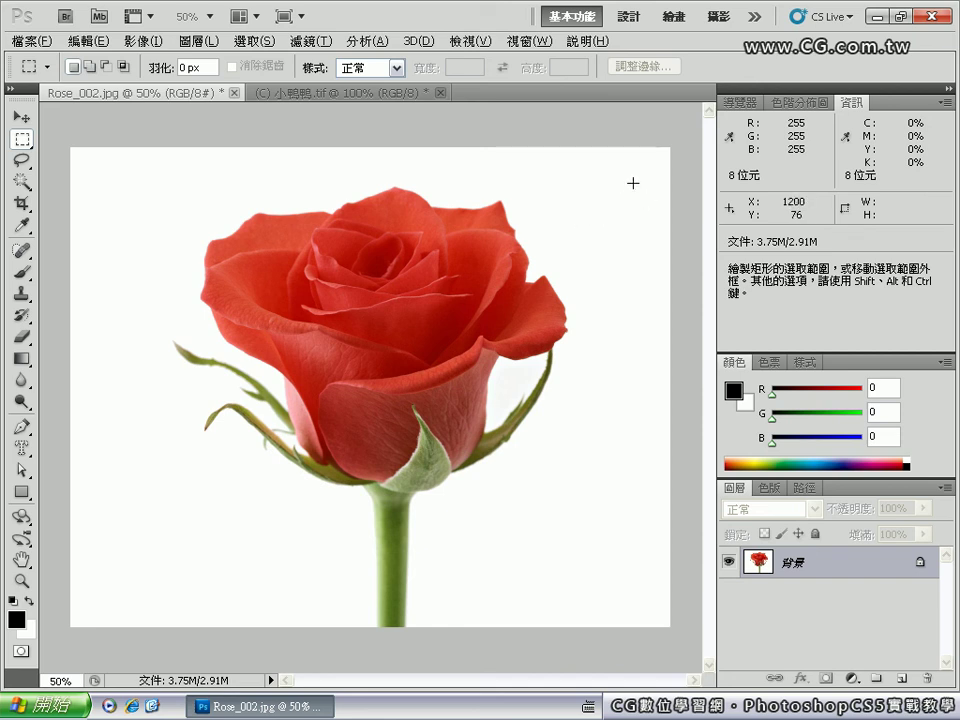
Trim the rose photo on all four sides by Top Left Pixel Color, shrinking it to 2.29M.
left_click(144, 41)
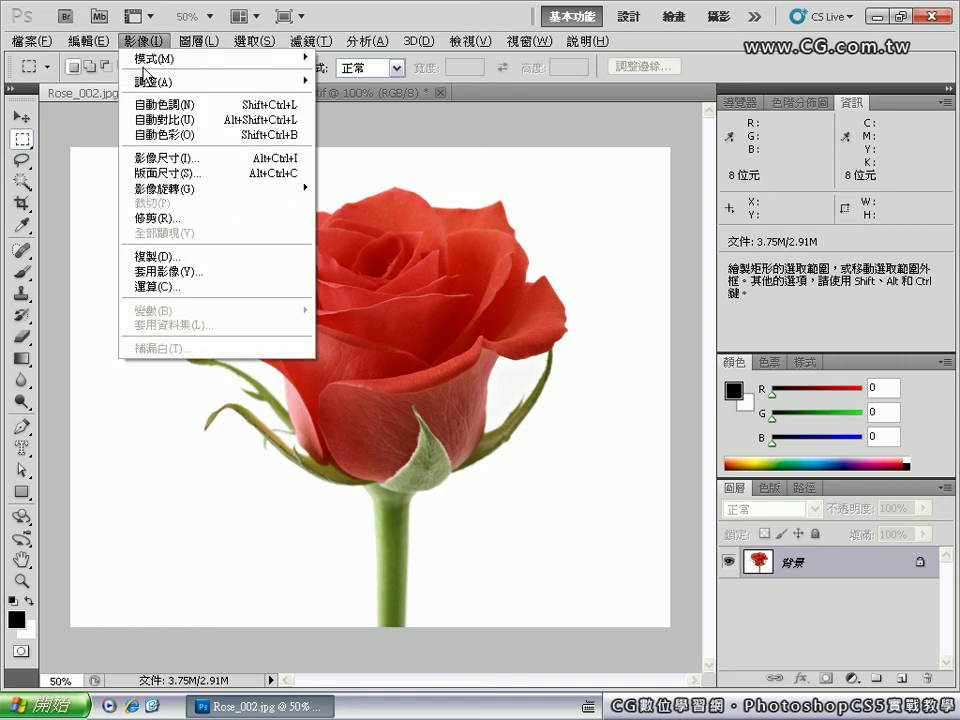
left_click(160, 219)
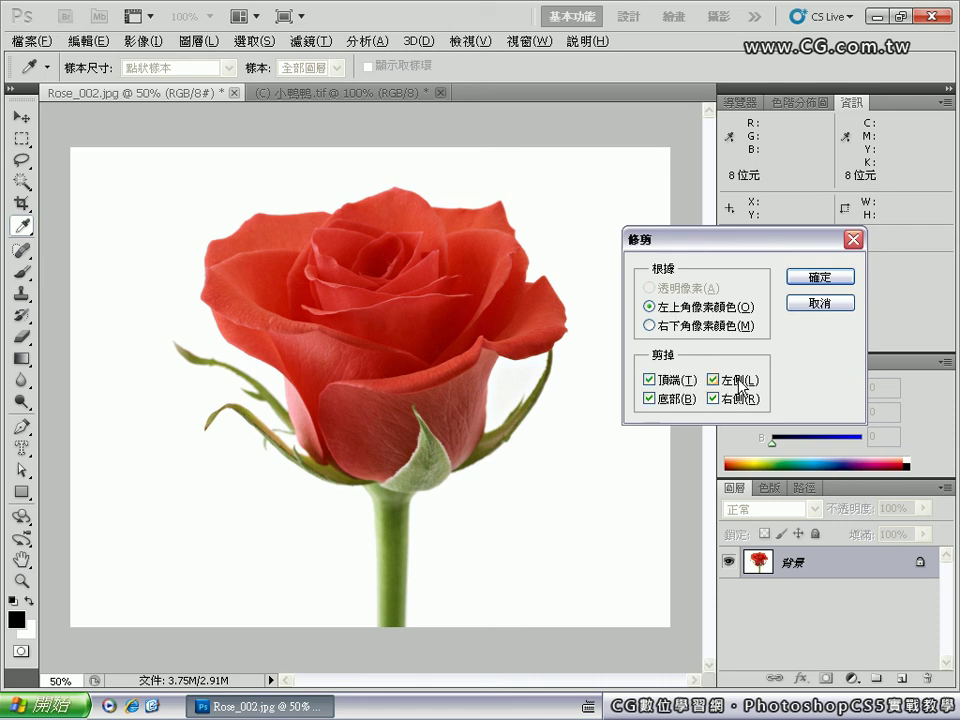
left_click(820, 277)
key("m")
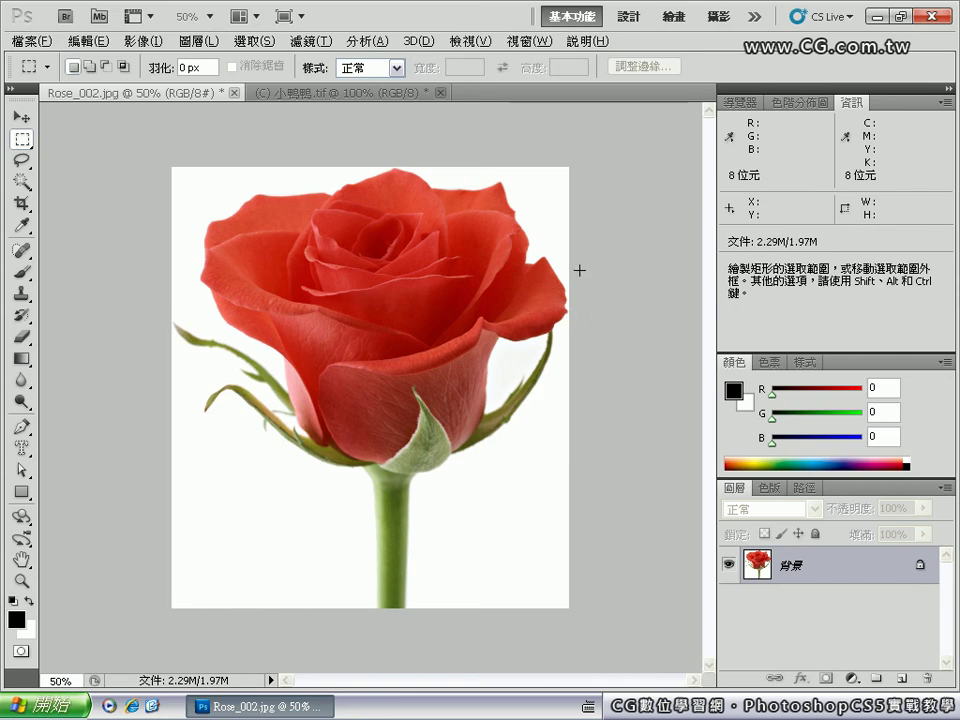
left_click(142, 41)
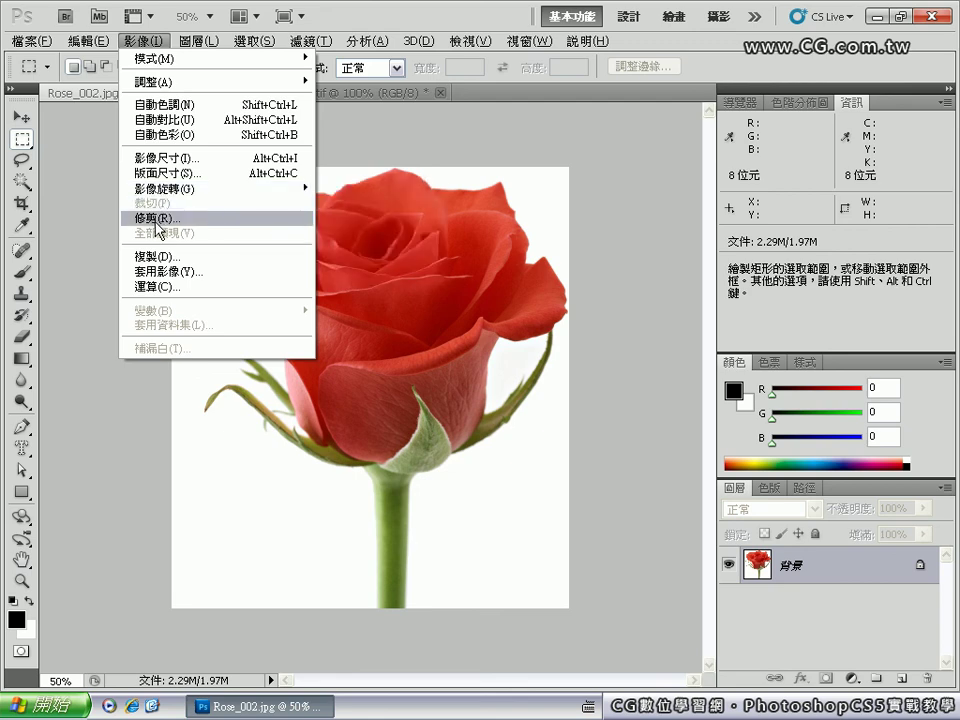
left_click(357, 9)
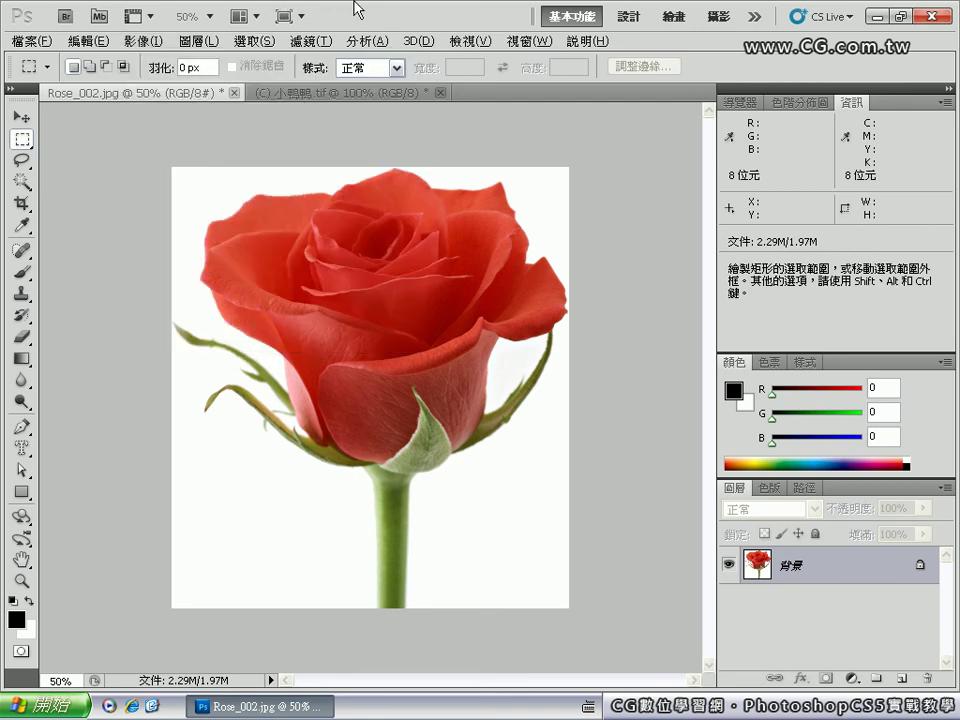